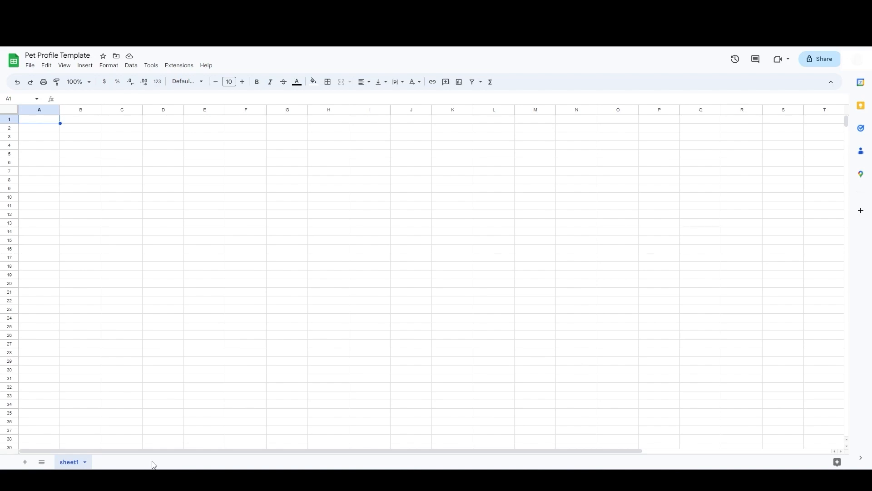
Step: Rename the first sheet to "Pet Profile"
{"action": "right_click", "coordinate": [67, 464]}
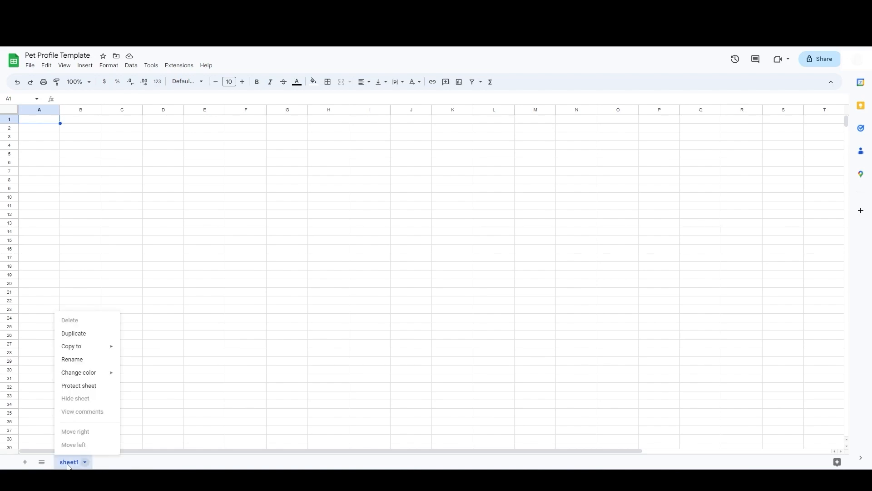
{"action": "left_click", "coordinate": [79, 362]}
{"action": "type", "text": "Pet Profile"}
{"action": "key", "text": "Return"}
Step: Add a new sheet and rename it "Legend"
{"action": "left_click", "coordinate": [25, 461]}
{"action": "right_click", "coordinate": [119, 462]}
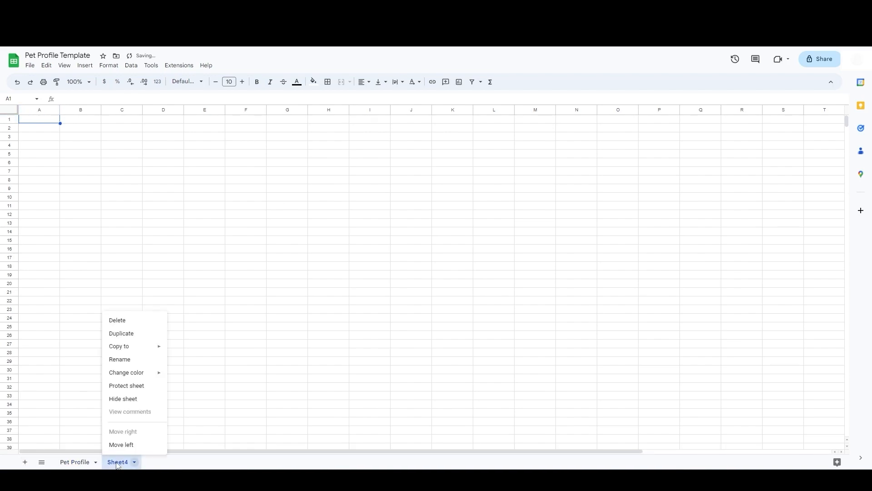
{"action": "left_click", "coordinate": [115, 362]}
{"action": "type", "text": "Legend"}
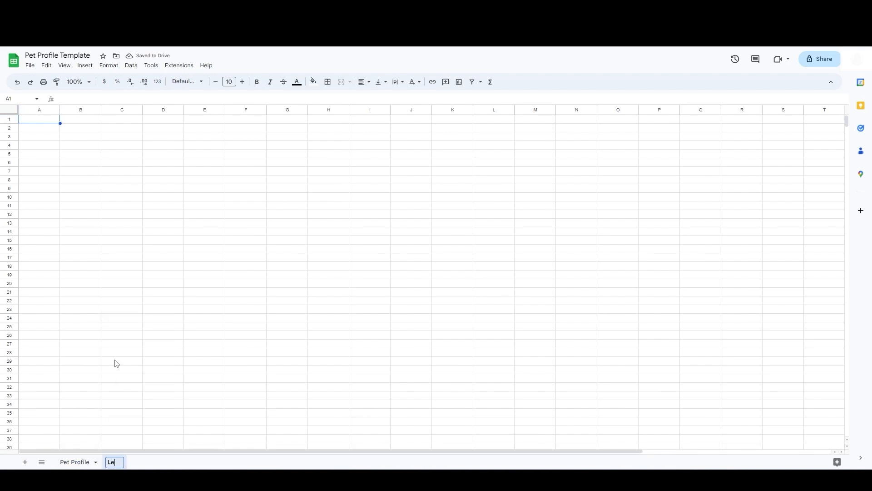
{"action": "key", "text": "Return"}
Step: On the Pet Profile sheet, enter the labels Pet Profile, Name:, Type:, Breed:, Sex: and Age: down column B starting at B3
{"action": "left_click", "coordinate": [75, 463]}
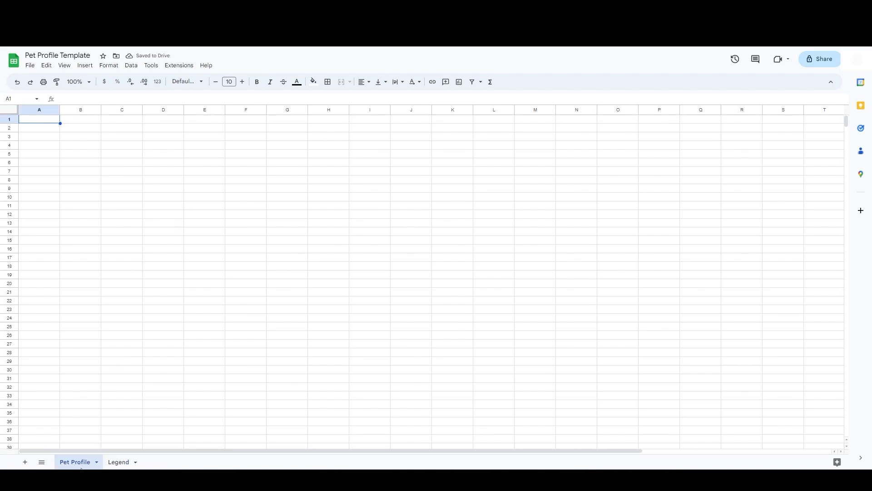
{"action": "left_click", "coordinate": [73, 140]}
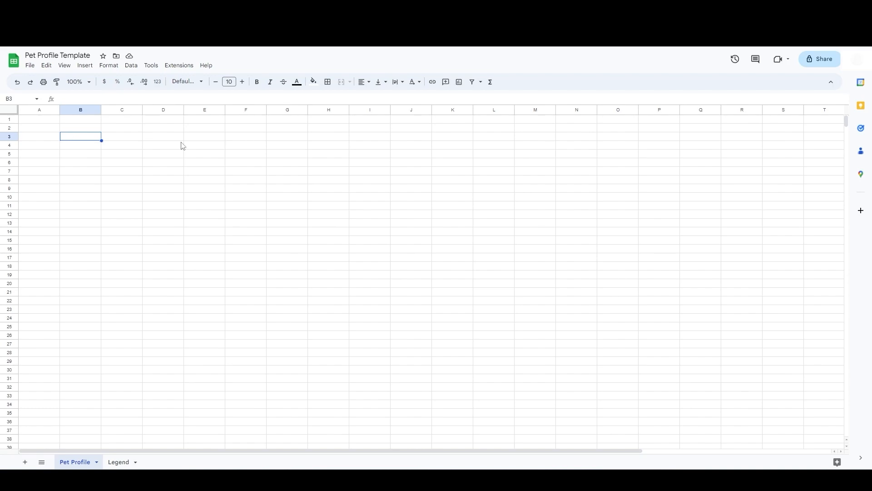
{"action": "type", "text": "Pet Profile Name: Type: Breed: Sex: Age:"}
{"action": "key", "text": "Return"}
Step: Add the Vet Information section with Vet:, Phone: and Address: labels below, followed by a blank row
{"action": "type", "text": "Vet Information"}
{"action": "key", "text": "Return"}
{"action": "type", "text": "Vet:"}
{"action": "key", "text": "Return"}
{"action": "type", "text": "Phone:"}
{"action": "key", "text": "Return"}
{"action": "type", "text": "Address:"}
{"action": "key", "text": "Return"}
{"action": "key", "text": "Return"}
Step: Add the Personality section: Inside Only, Outside Only, Friendly with Children, Friendly with Other Animals, Playful, Favorite Toys:, Notes:
{"action": "type", "text": "Personality"}
{"action": "key", "text": "Return"}
{"action": "type", "text": "Inside Only"}
{"action": "key", "text": "Return"}
{"action": "type", "text": "Outside Only"}
{"action": "key", "text": "Return"}
{"action": "type", "text": "Friendly with Children"}
{"action": "key", "text": "Return"}
{"action": "type", "text": "Friendly with other Animals"}
{"action": "key", "text": "Return"}
{"action": "type", "text": "Playful"}
{"action": "key", "text": "Return"}
{"action": "type", "text": "Favorite Toys:"}
{"action": "key", "text": "Return"}
{"action": "type", "text": "Notes:"}
{"action": "key", "text": "Return"}
{"action": "key", "text": "Return"}
Step: Add the Feeding & Medication section with Morning:, Afternoon:, Evening:, Treats: and Medication Details: labels
{"action": "type", "text": "Feeding & Medication"}
{"action": "key", "text": "Return"}
{"action": "type", "text": "Morning: Afternoon:"}
{"action": "key", "text": "Return"}
{"action": "type", "text": "Evening:"}
{"action": "key", "text": "Return"}
{"action": "type", "text": "Treats:"}
{"action": "key", "text": "Return"}
{"action": "type", "text": "Medication Details:"}
Step: Add the Stay Information section with Adress:, Start Date: and End Date: labels
{"action": "key", "text": "Return"}
{"action": "key", "text": "Return"}
{"action": "type", "text": "Stay Information"}
{"action": "key", "text": "Return"}
{"action": "type", "text": "Adress:"}
{"action": "key", "text": "Return"}
{"action": "type", "text": "Start Date:"}
{"action": "key", "text": "Return"}
{"action": "type", "text": "End Date:"}
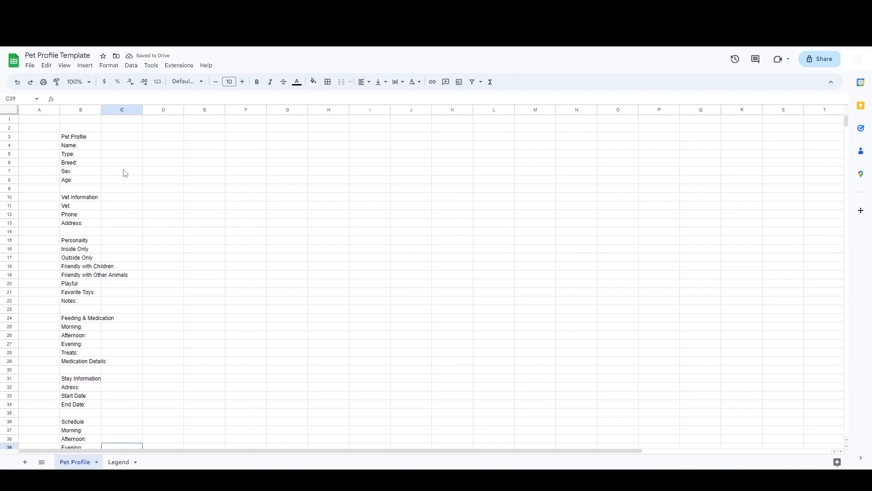
Step: On the Legend sheet, list Type, Dog, Cat, Bird, Reptile, Small Animal and Other down column A
{"action": "left_click", "coordinate": [127, 145]}
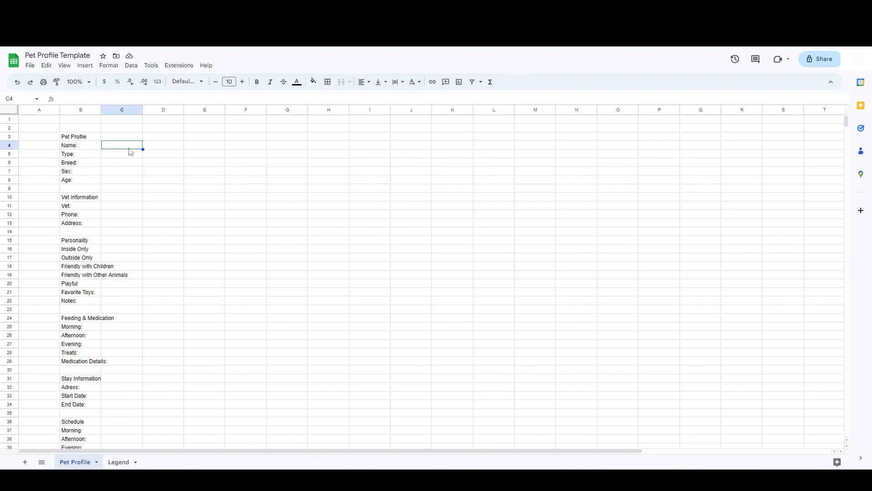
{"action": "left_click", "coordinate": [113, 156]}
{"action": "left_click", "coordinate": [116, 463]}
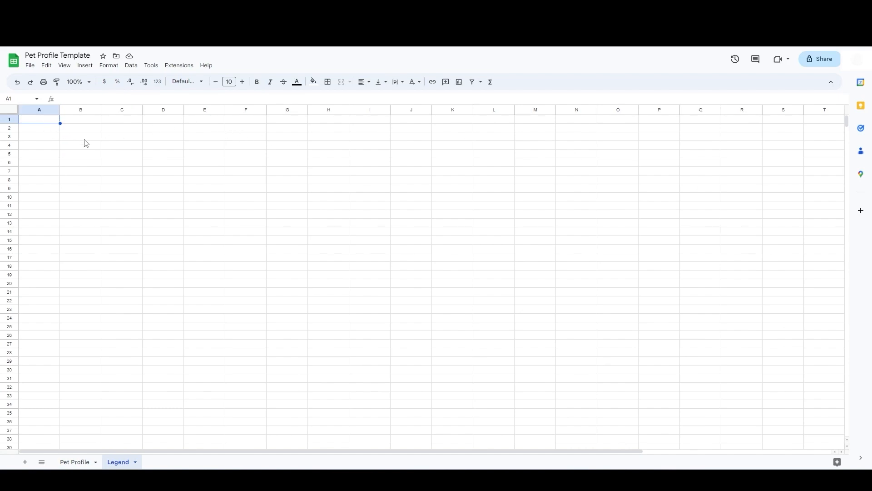
{"action": "type", "text": "Type Dog Cat Bird Reptile"}
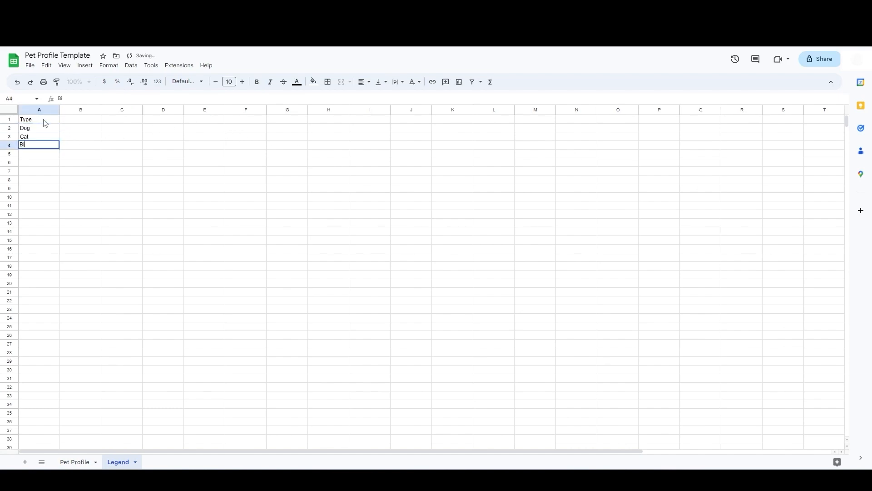
{"action": "key", "text": "Return"}
{"action": "type", "text": "Small Animal"}
{"action": "key", "text": "Return"}
{"action": "type", "text": "Other"}
{"action": "key", "text": "Return"}
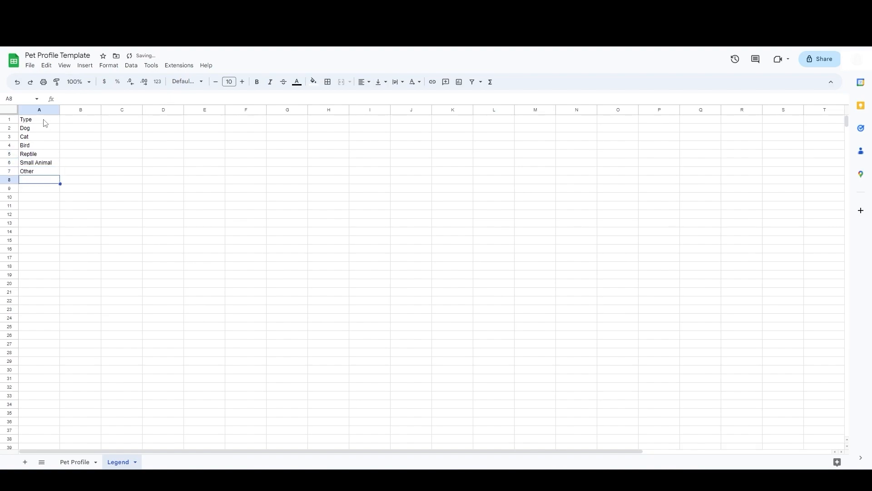
Step: Add a data validation rule to the Type cell C5 using the Dropdown (from a range) criteria
{"action": "left_click", "coordinate": [75, 462]}
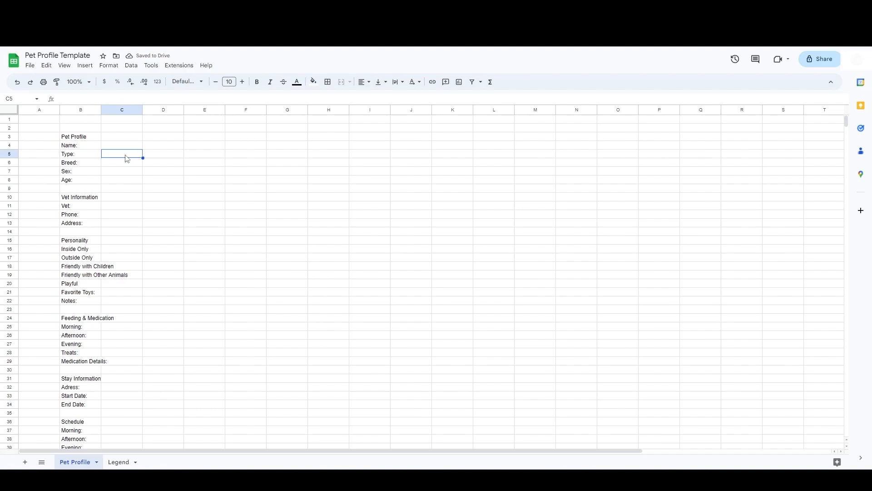
{"action": "left_click", "coordinate": [130, 65]}
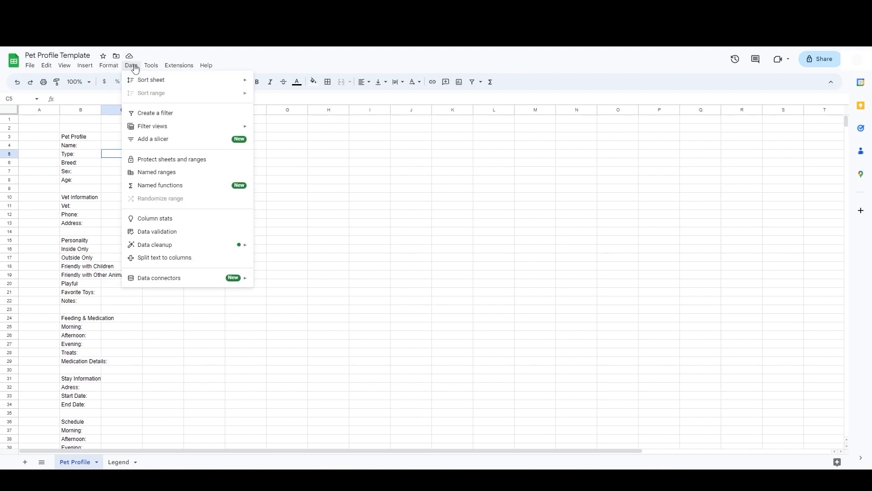
{"action": "left_click", "coordinate": [169, 231]}
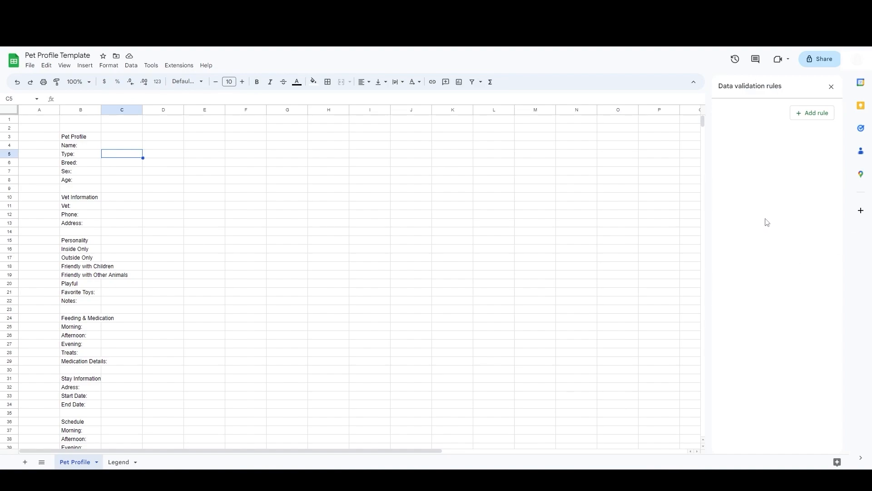
{"action": "left_click", "coordinate": [809, 117]}
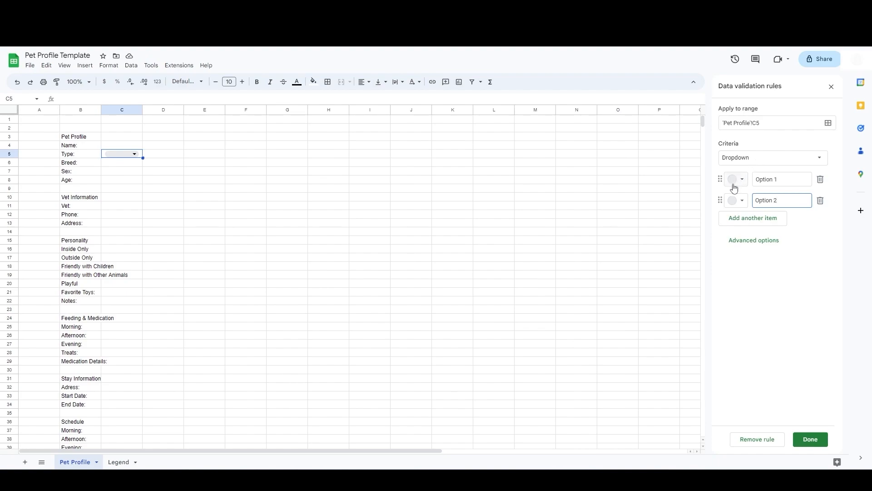
{"action": "left_click", "coordinate": [776, 158]}
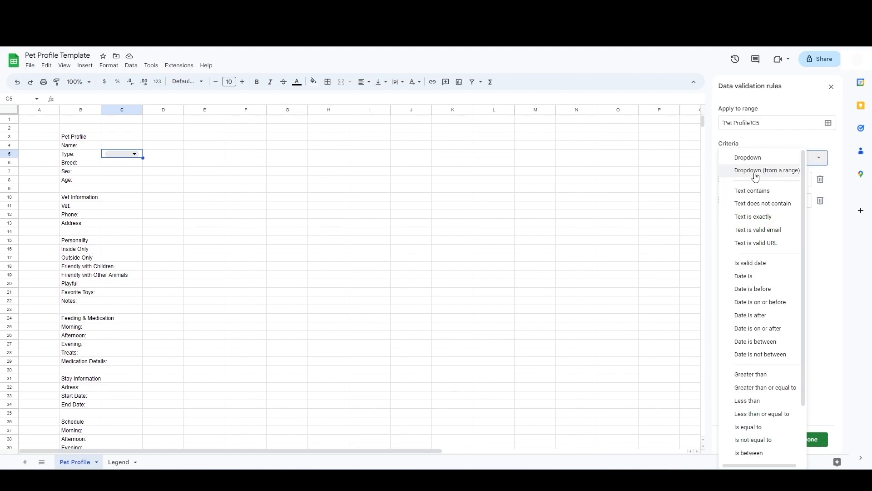
{"action": "left_click", "coordinate": [776, 174]}
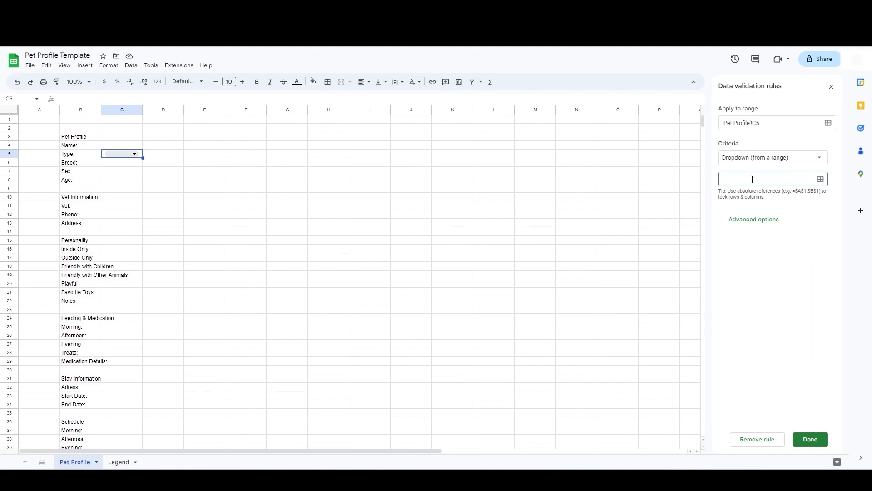
Step: Set the dropdown's source range to Legend!A1:A30 by selecting column A on the Legend sheet
{"action": "left_click", "coordinate": [117, 462]}
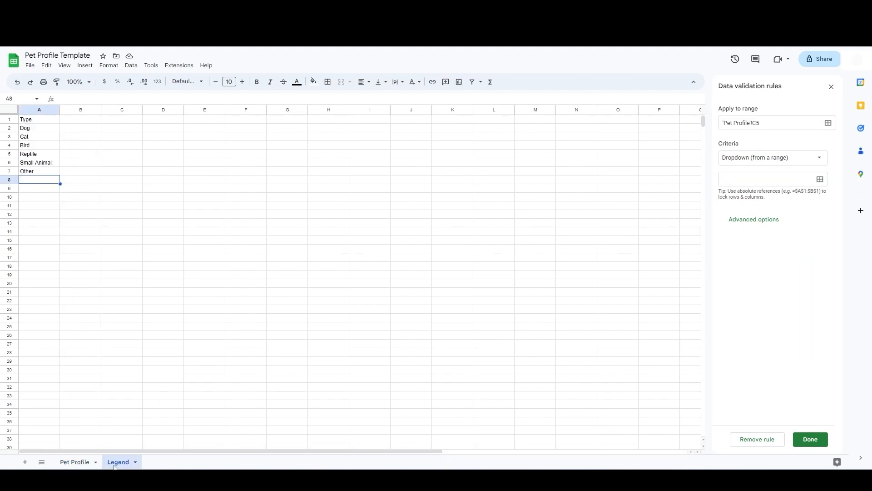
{"action": "left_click", "coordinate": [724, 181]}
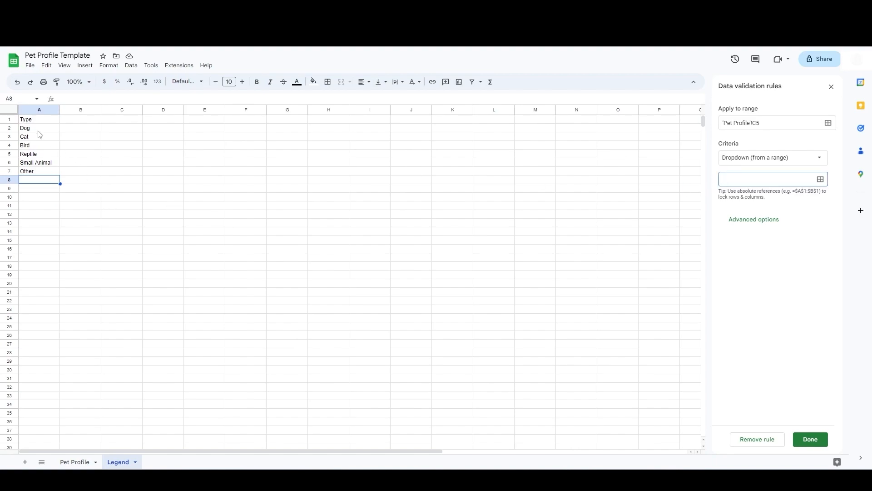
{"action": "left_click_drag", "start_coordinate": [39, 120], "coordinate": [43, 174]}
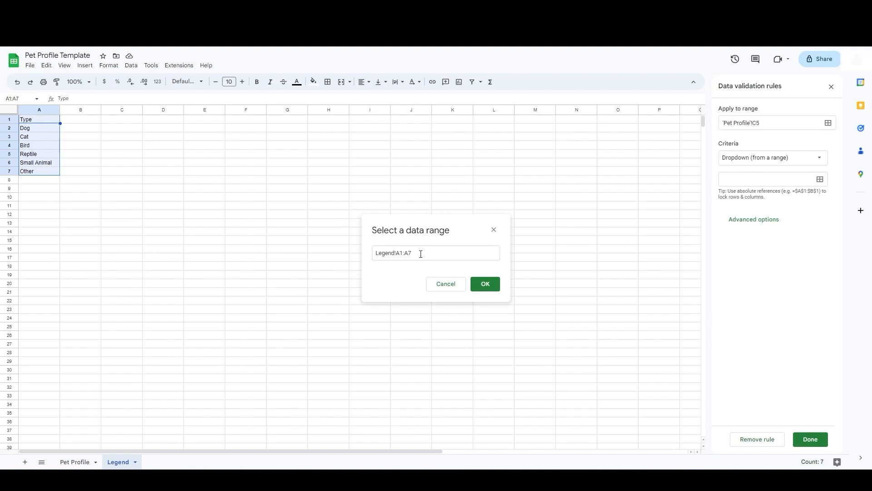
{"action": "left_click_drag", "start_coordinate": [44, 120], "coordinate": [44, 371]}
{"action": "left_click", "coordinate": [483, 283]}
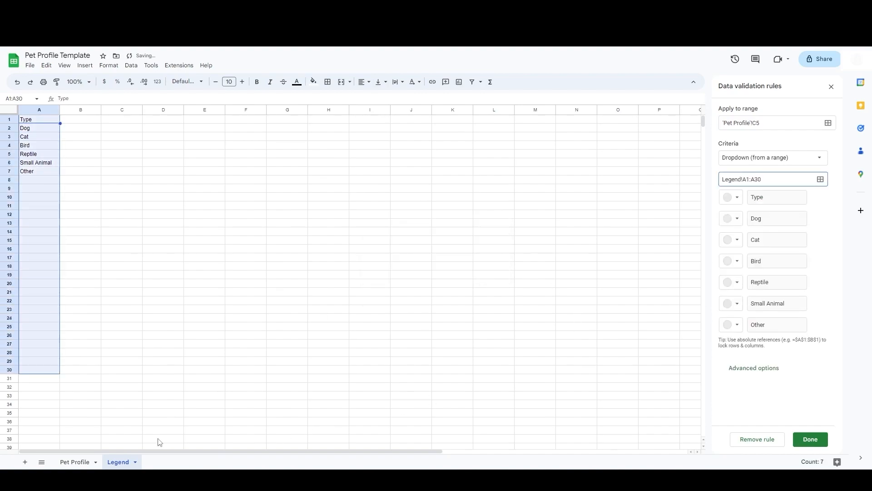
Step: Pick Dog from the Type dropdown in C5 on the Pet Profile sheet
{"action": "left_click", "coordinate": [67, 462]}
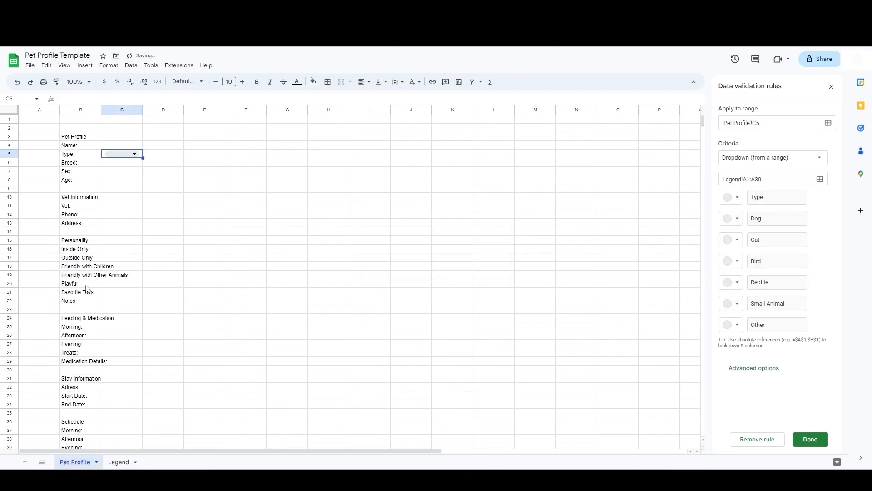
{"action": "left_click", "coordinate": [134, 154]}
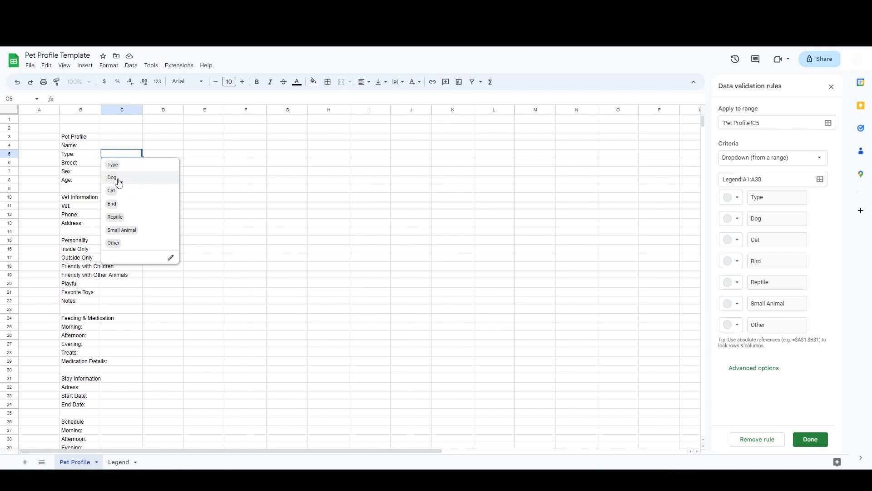
{"action": "left_click", "coordinate": [119, 181]}
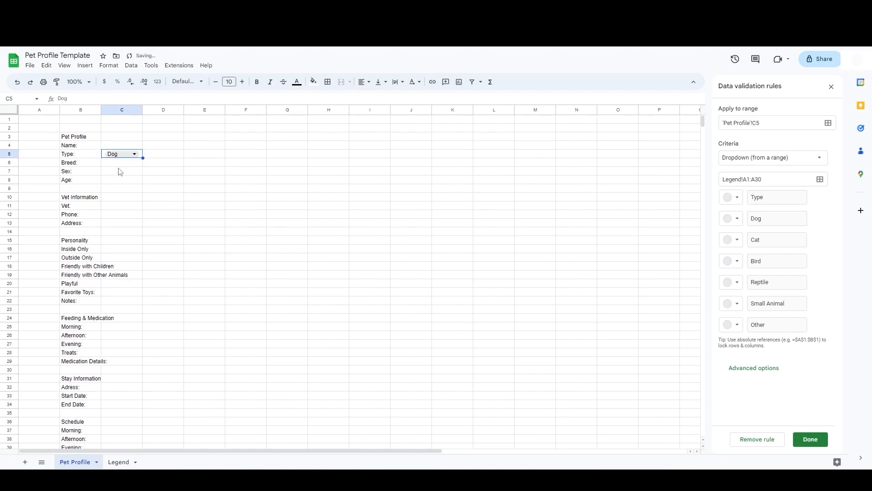
Step: Change the dropdown's source range to Legend!A2:A30 to exclude the header
{"action": "left_click", "coordinate": [123, 462]}
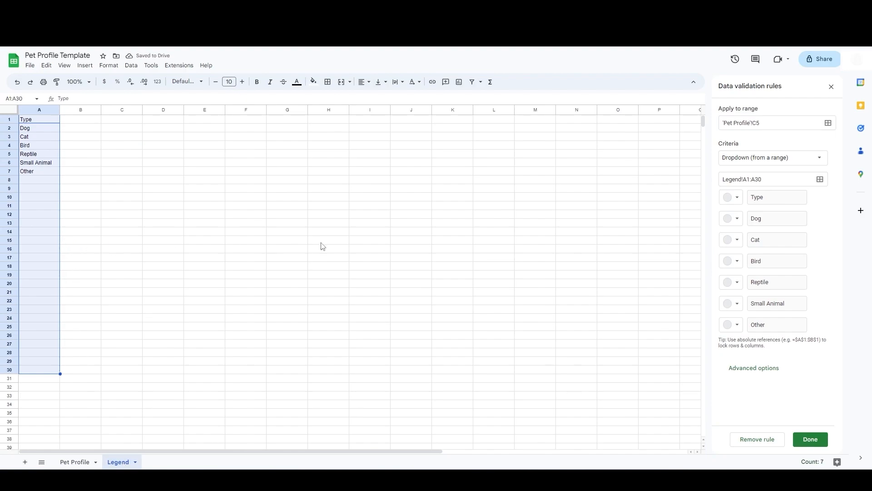
{"action": "left_click", "coordinate": [752, 178]}
{"action": "key", "text": "BackSpace"}
{"action": "type", "text": "2"}
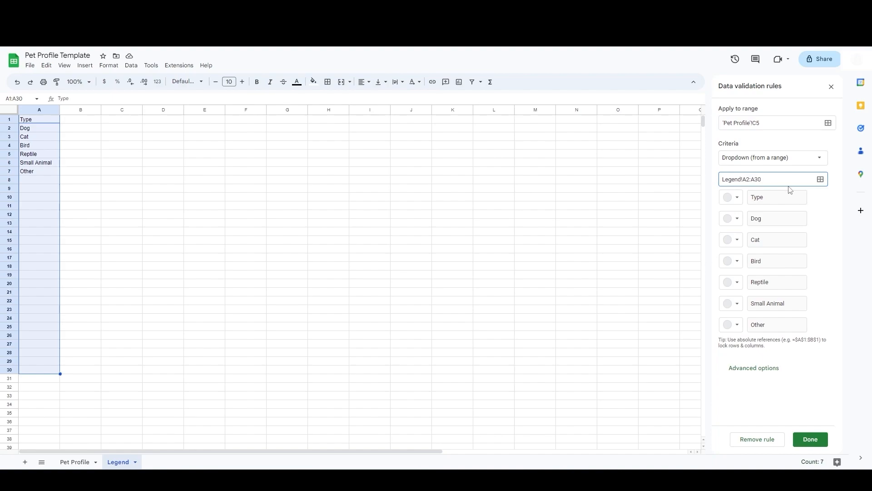
{"action": "left_click", "coordinate": [50, 181]}
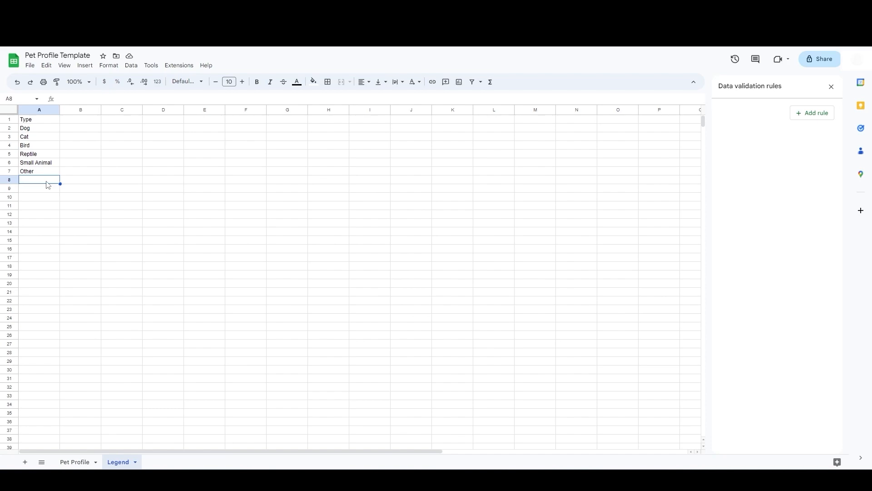
Step: Enter Farm Animal in Legend cell A8 and open the Type dropdown in C5 to review its options
{"action": "type", "text": "Farm Animal"}
{"action": "key", "text": "Tab"}
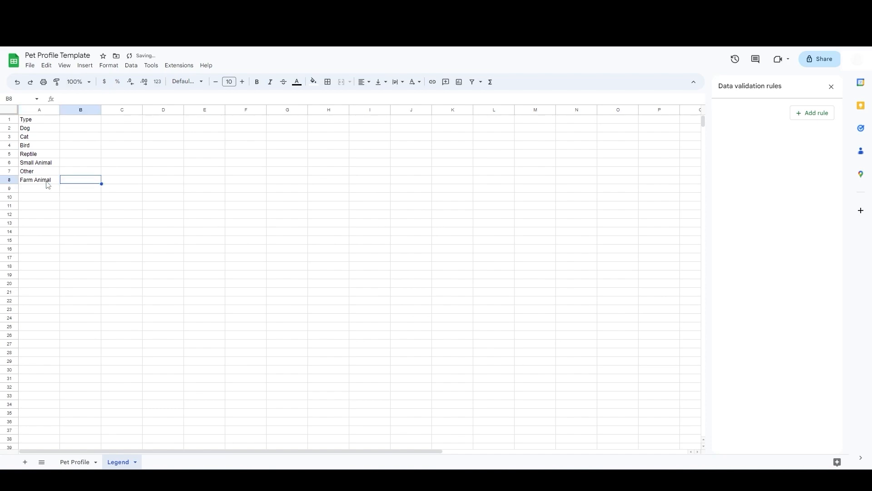
{"action": "left_click", "coordinate": [74, 462]}
{"action": "left_click", "coordinate": [117, 155]}
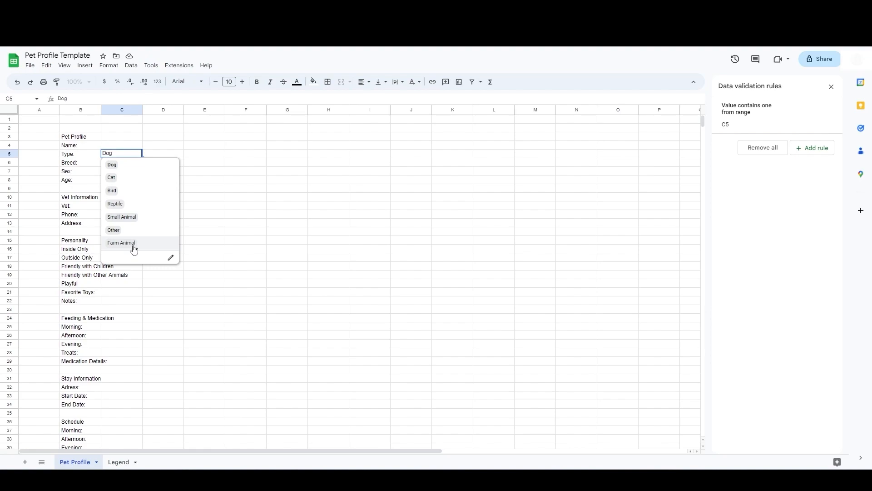
Step: Delete the Farm Animal entry from Legend cell A8
{"action": "left_click", "coordinate": [119, 462]}
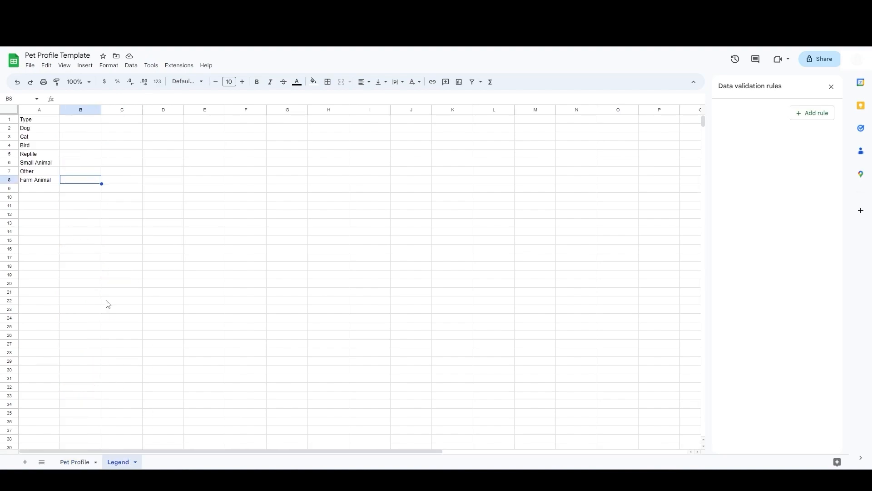
{"action": "left_click", "coordinate": [44, 182]}
{"action": "key", "text": "Delete"}
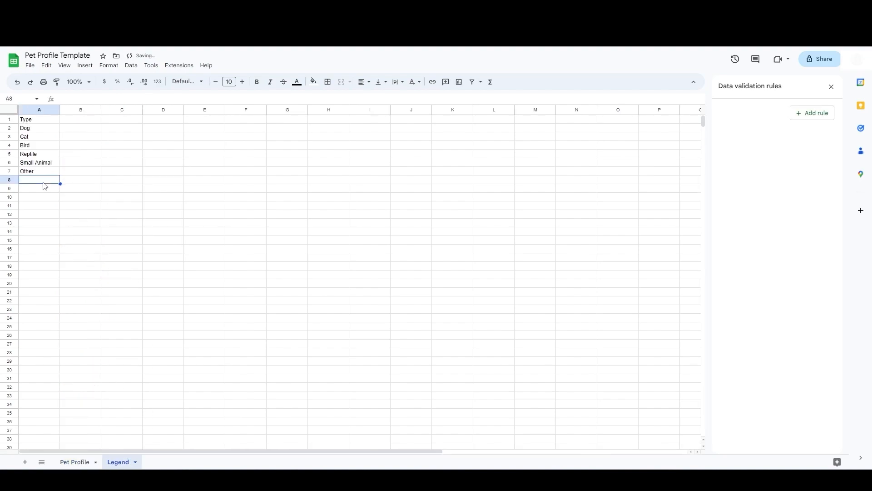
Step: Change the Type dropdown in C5 to Cat
{"action": "left_click", "coordinate": [74, 462]}
{"action": "left_click", "coordinate": [114, 164]}
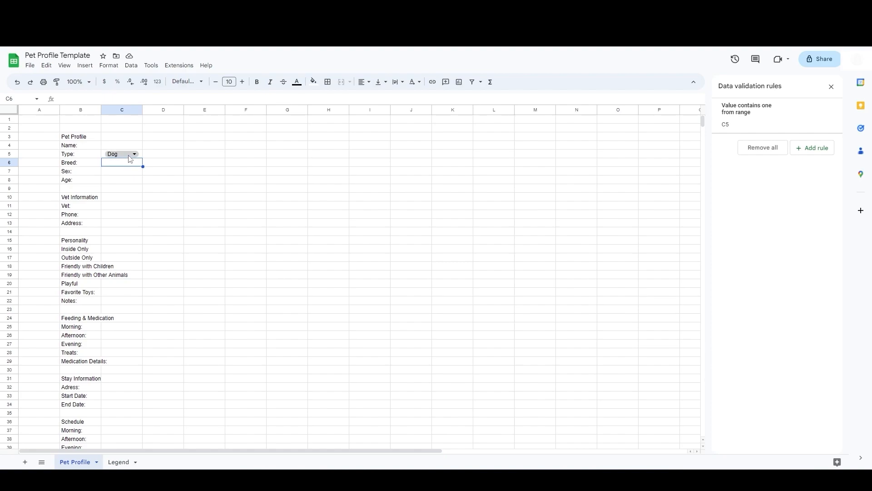
{"action": "left_click", "coordinate": [127, 155]}
{"action": "left_click", "coordinate": [120, 182]}
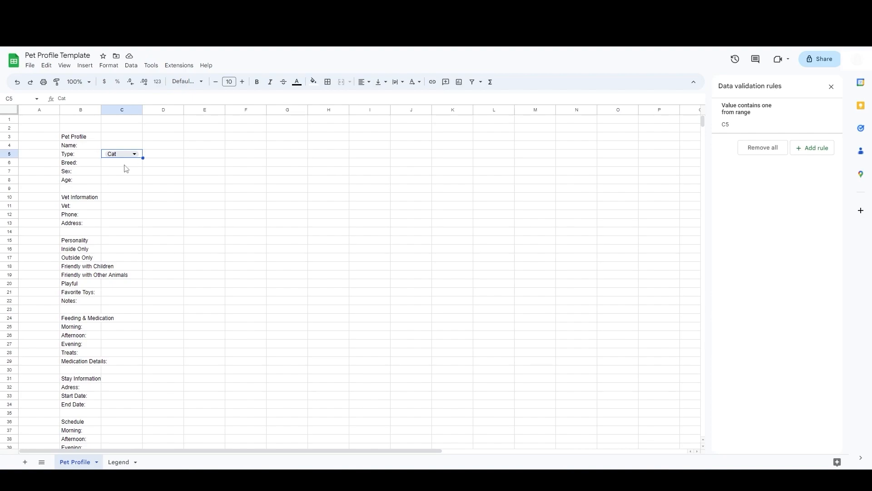
Step: Copy the pet types Dog through Other in A2:A7 on the Legend sheet
{"action": "left_click", "coordinate": [115, 462]}
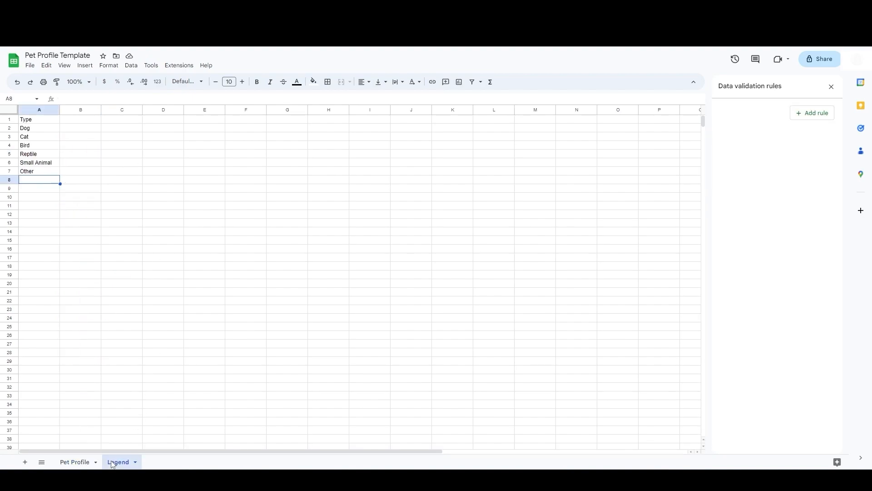
{"action": "left_click_drag", "start_coordinate": [40, 132], "coordinate": [38, 174]}
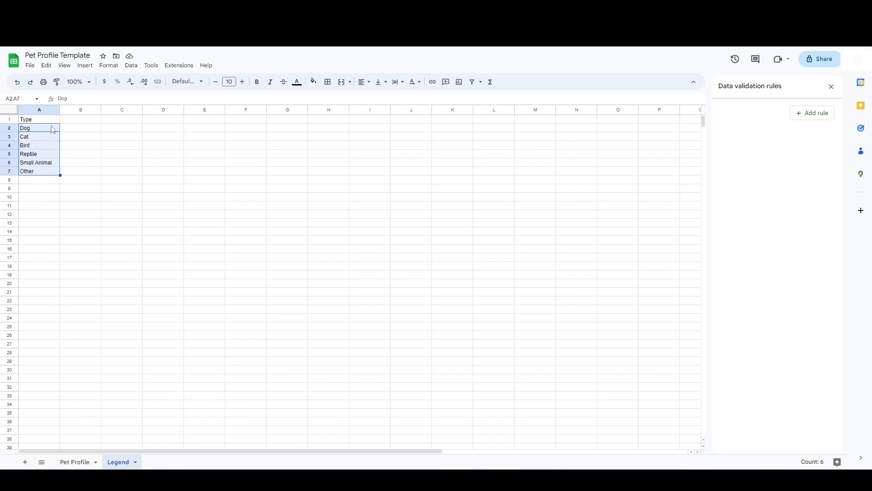
{"action": "key", "text": "ctrl+c"}
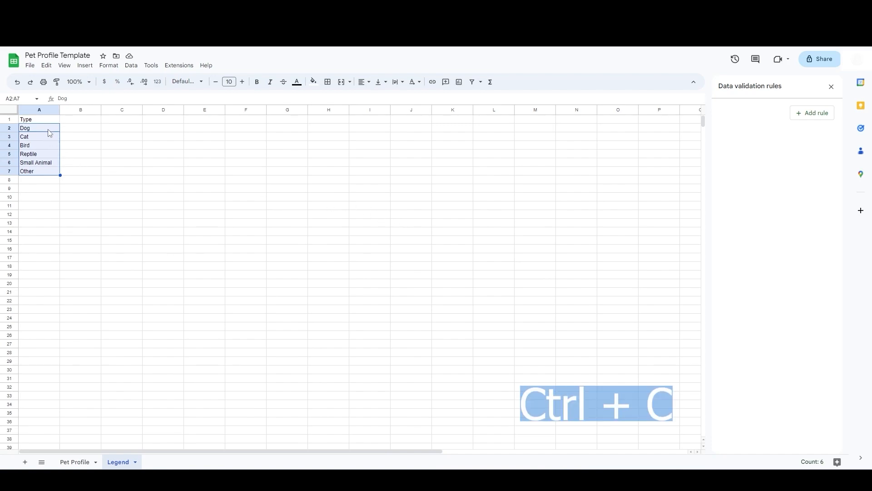
Step: Paste the copied pet types transposed across Legend row 1 starting at B1
{"action": "left_click", "coordinate": [78, 122]}
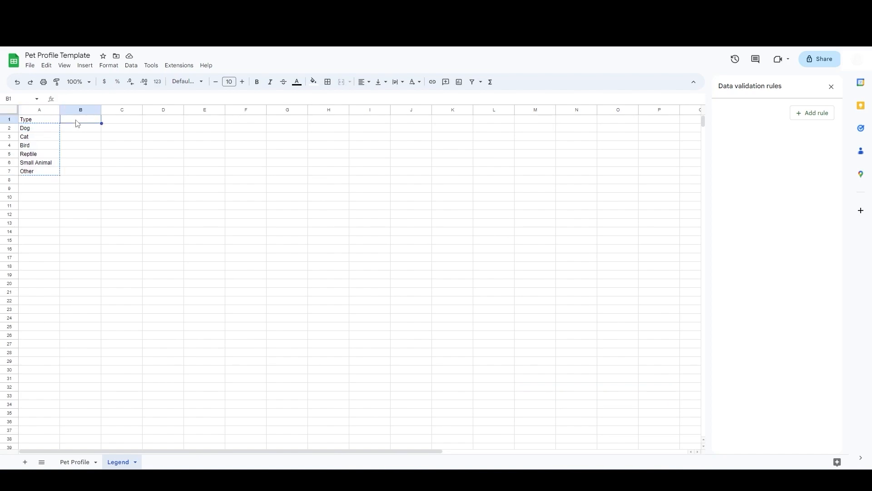
{"action": "right_click", "coordinate": [77, 124]}
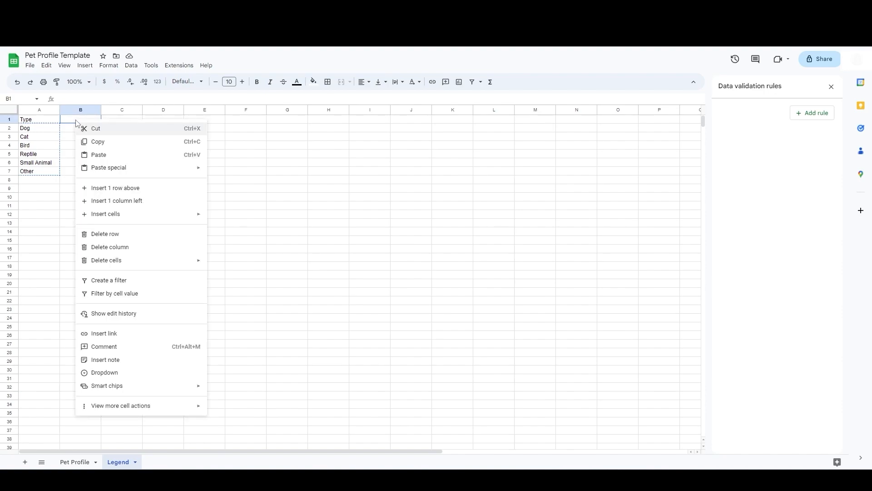
{"action": "mouse_move", "coordinate": [184, 168]}
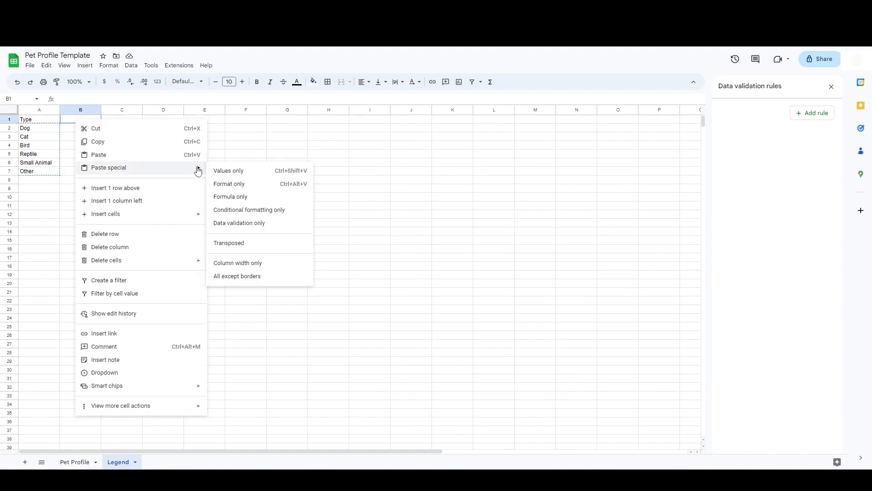
{"action": "left_click", "coordinate": [259, 246]}
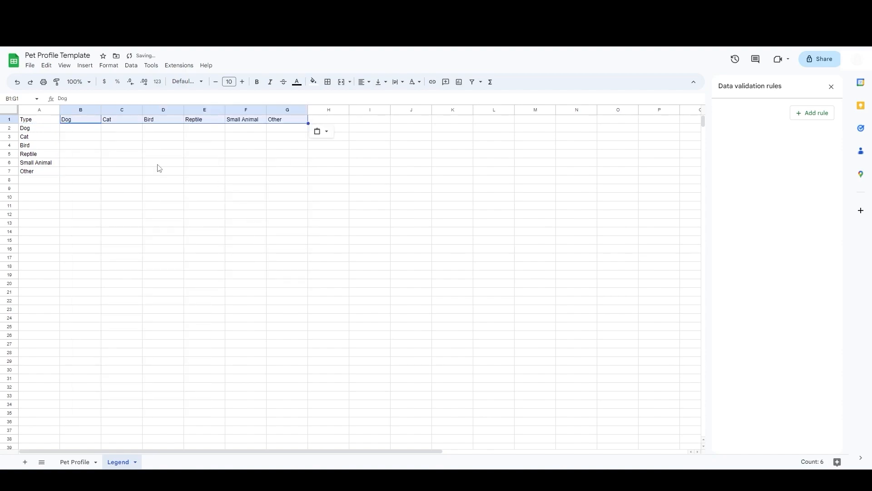
Step: Paste the breed lists under each pet type header into B2:G11 on the Legend sheet
{"action": "left_click", "coordinate": [90, 132]}
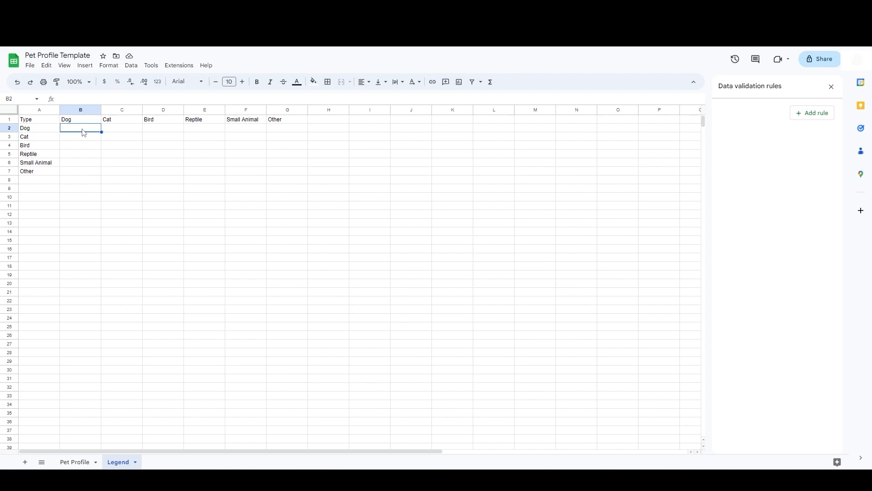
{"action": "key", "text": "ctrl+v"}
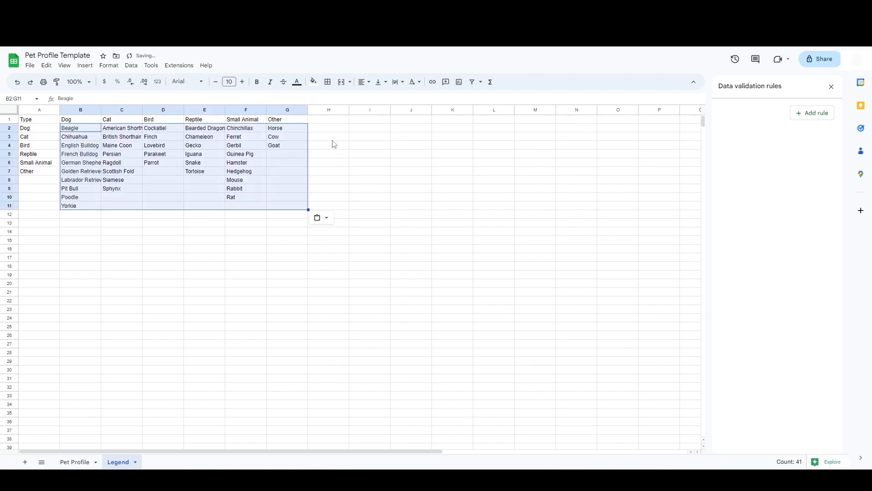
{"action": "left_click", "coordinate": [332, 137]}
Step: Enter the heading Dynamic List in Legend cell I1
{"action": "left_click", "coordinate": [369, 123]}
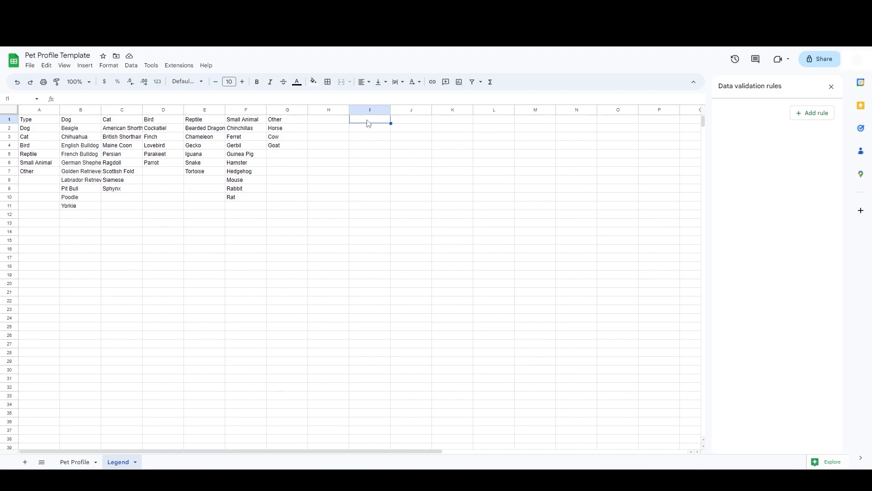
{"action": "type", "text": "Dynamic List"}
{"action": "key", "text": "Return"}
Step: Enter =INDEX(B2:G30,,MATCH('Pet Profile'!C5,B1:G1,0)) in Legend cell I2 to list breeds for the chosen type
{"action": "type", "text": "=INDEX("}
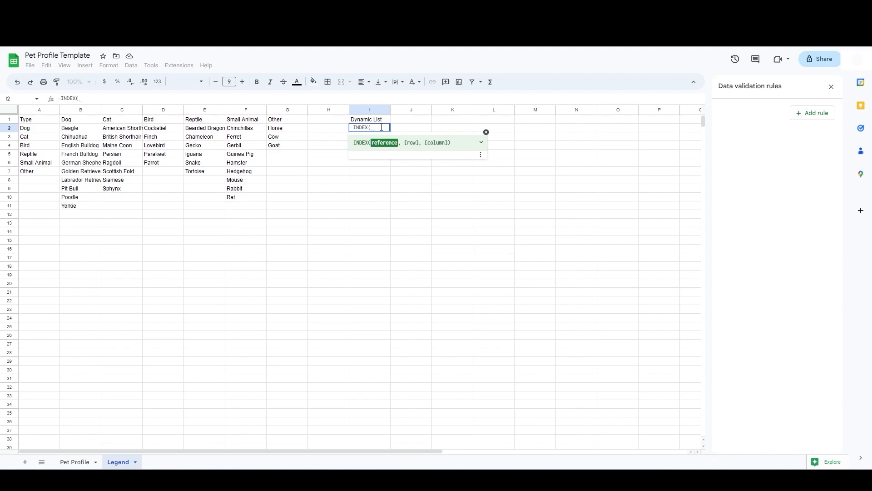
{"action": "left_click_drag", "start_coordinate": [75, 129], "coordinate": [279, 374]}
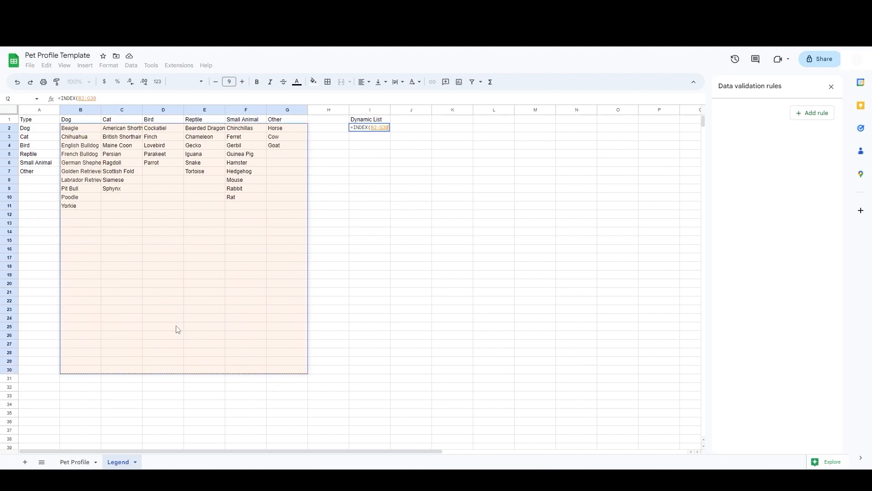
{"action": "left_click", "coordinate": [214, 98]}
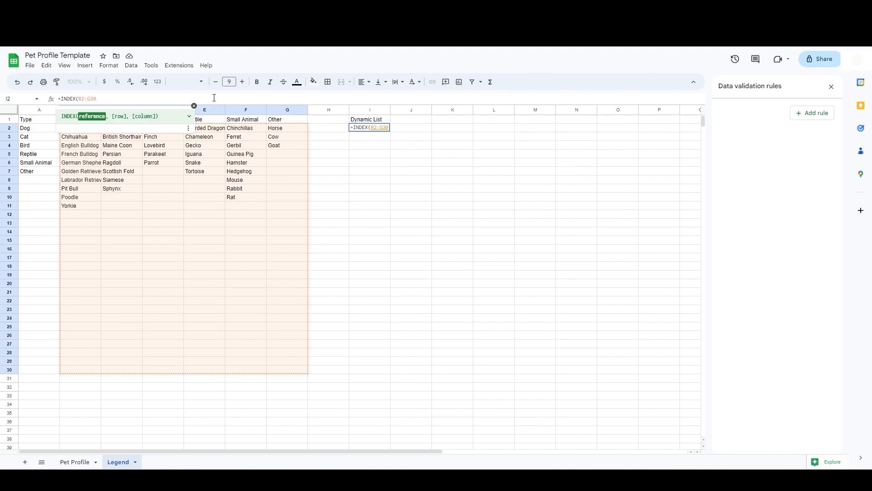
{"action": "type", "text": ","}
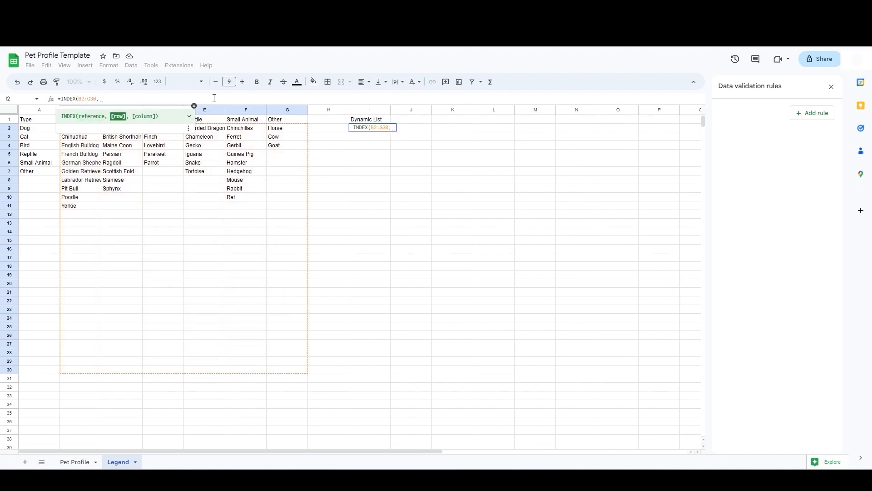
{"action": "type", "text": ","}
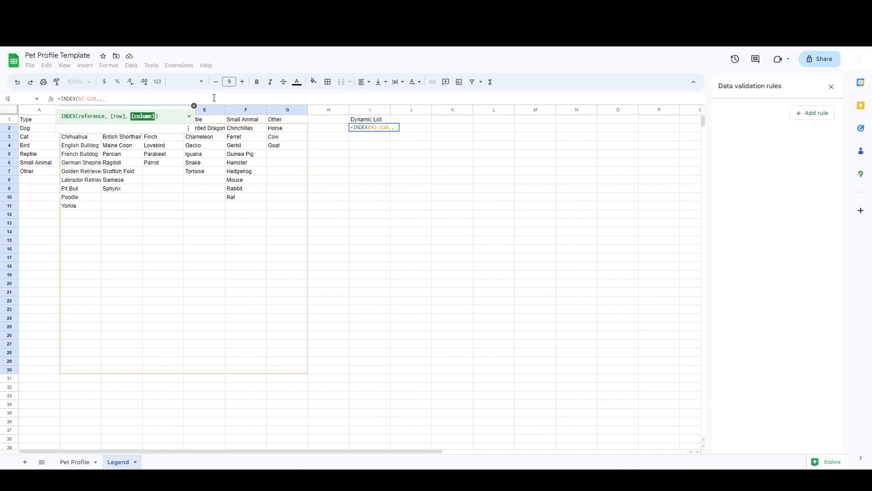
{"action": "type", "text": "mat"}
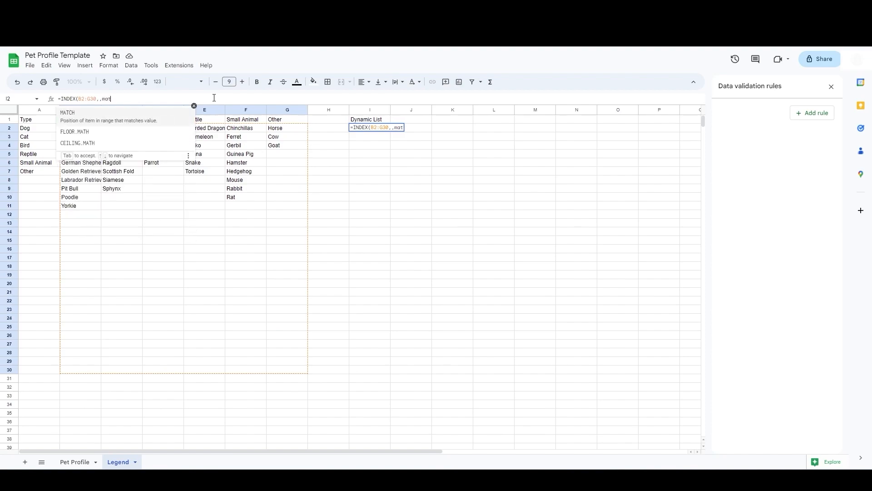
{"action": "key", "text": "Tab"}
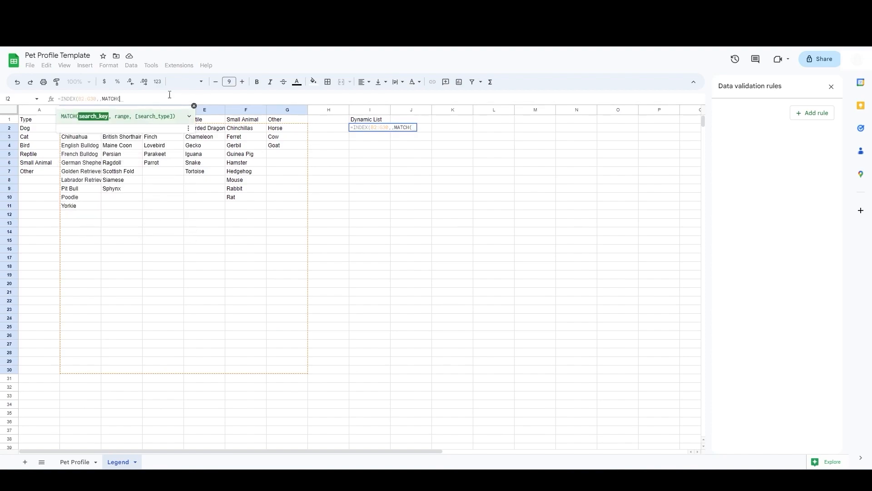
{"action": "left_click", "coordinate": [72, 464]}
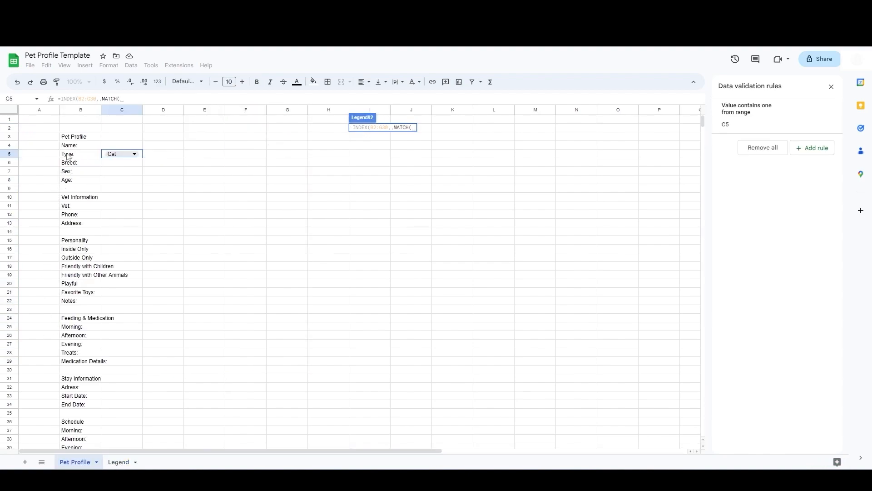
{"action": "left_click", "coordinate": [142, 158]}
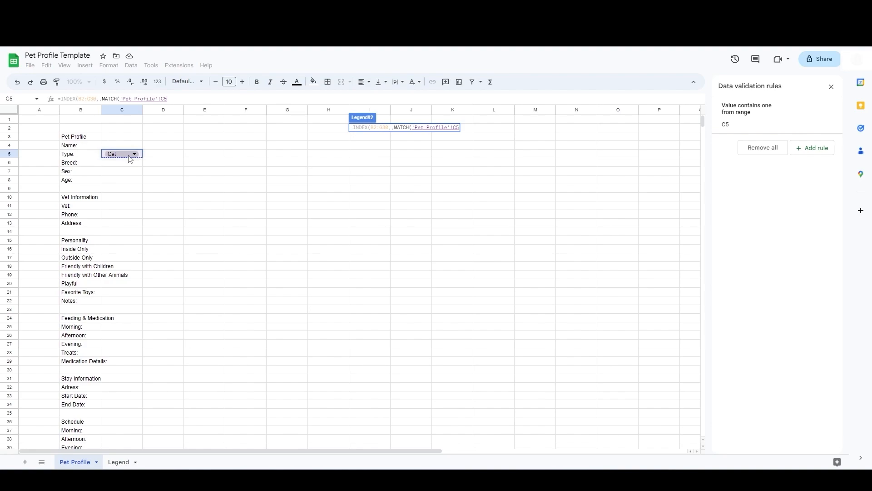
{"action": "type", "text": ","}
{"action": "left_click", "coordinate": [119, 463]}
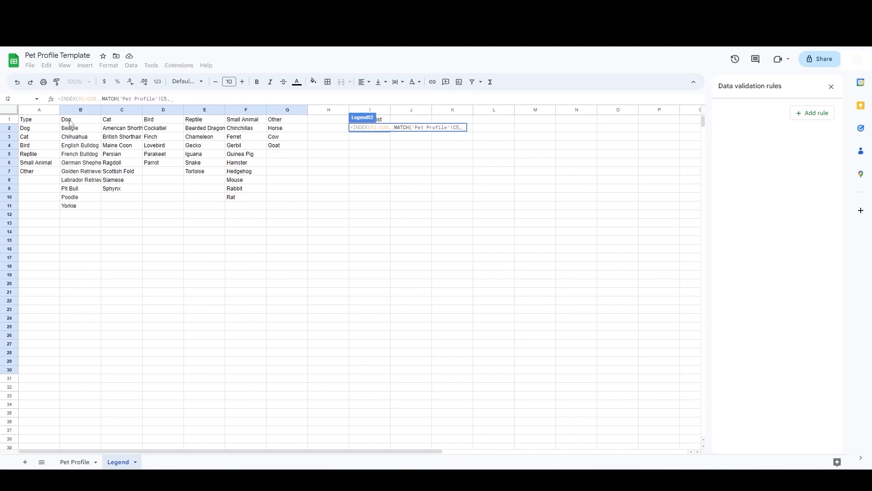
{"action": "left_click_drag", "start_coordinate": [95, 122], "coordinate": [277, 121]}
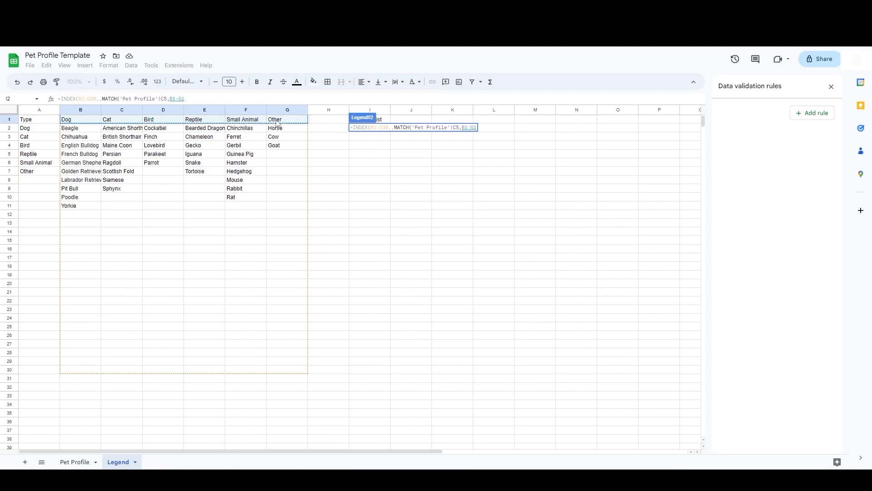
{"action": "type", "text": ","}
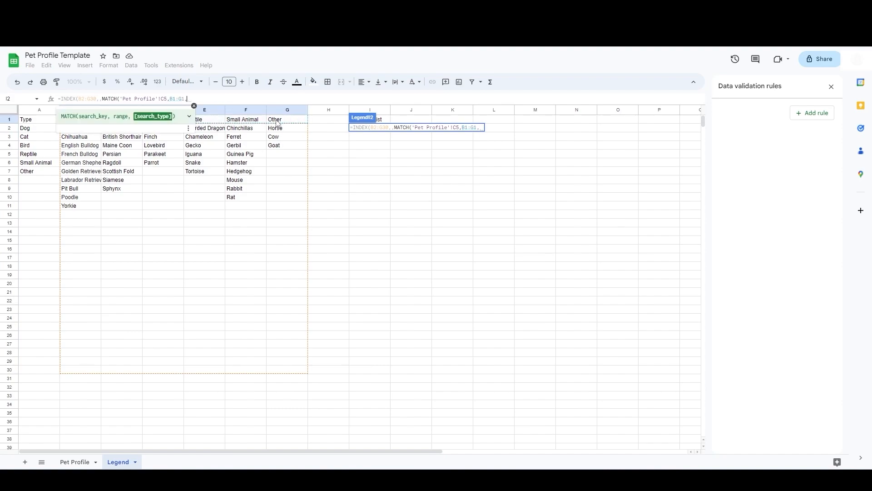
{"action": "type", "text": "0"}
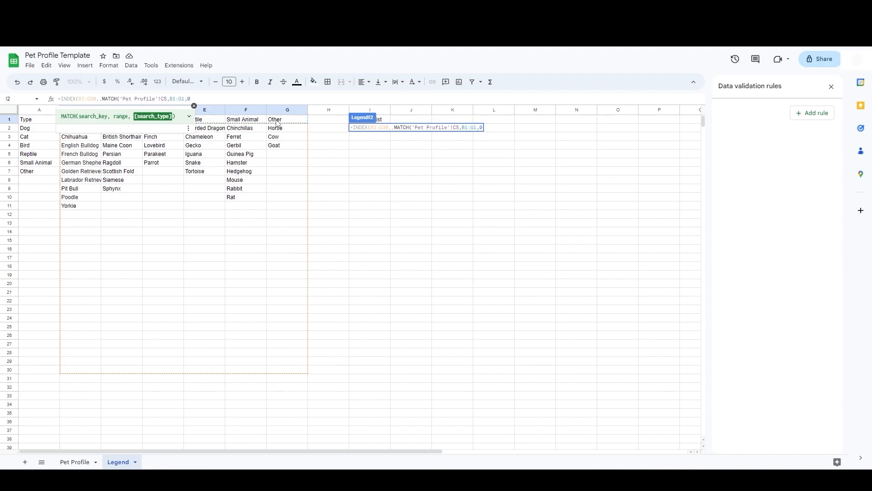
{"action": "type", "text": "))"}
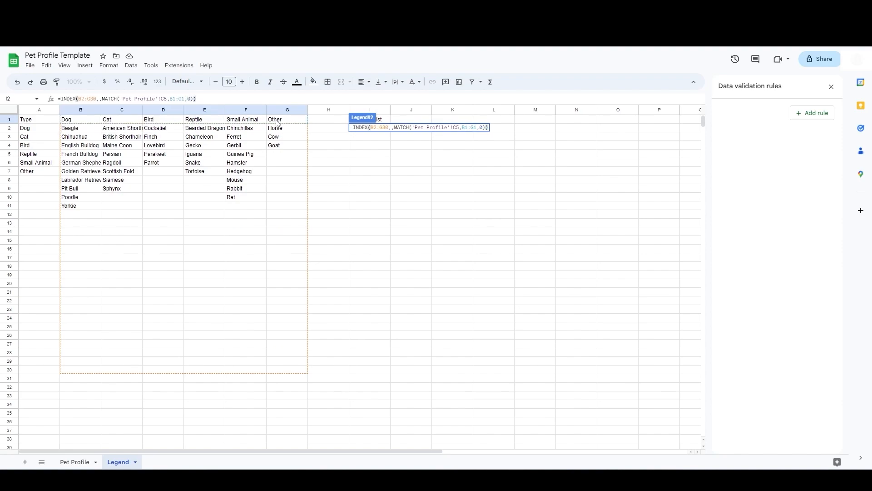
{"action": "key", "text": "Return"}
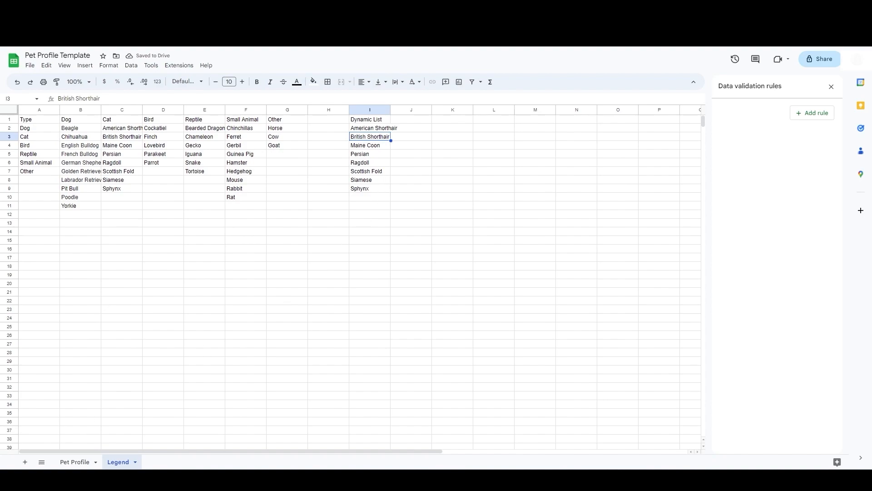
Step: Change the Type dropdown in C5 to Other and check the dynamic breed list on the Legend sheet
{"action": "left_click", "coordinate": [75, 461]}
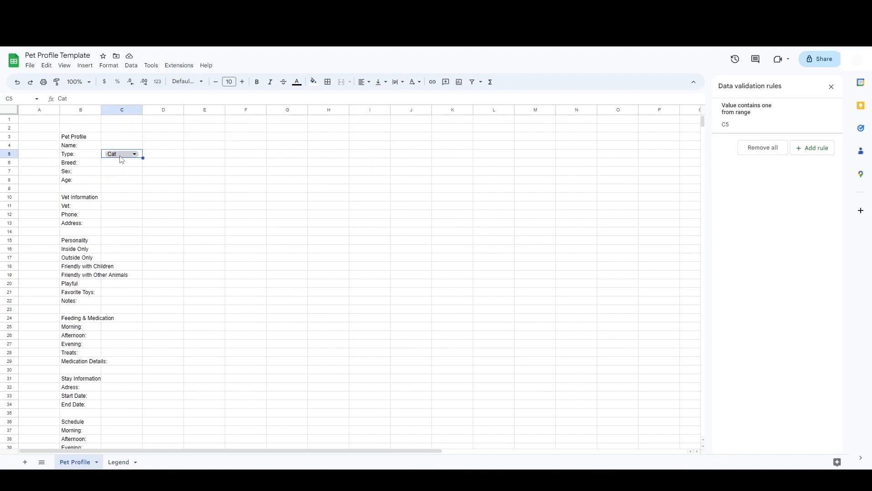
{"action": "left_click", "coordinate": [119, 461]}
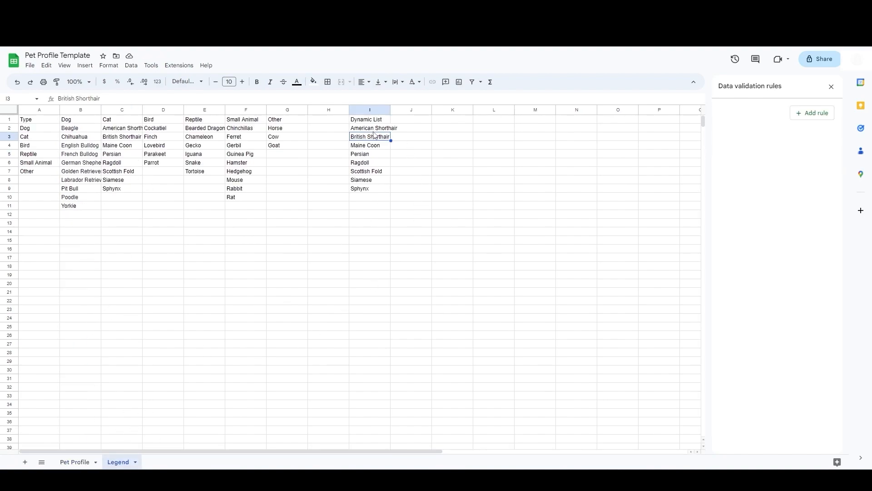
{"action": "left_click", "coordinate": [74, 461]}
{"action": "left_click", "coordinate": [127, 154]}
{"action": "left_click", "coordinate": [114, 230]}
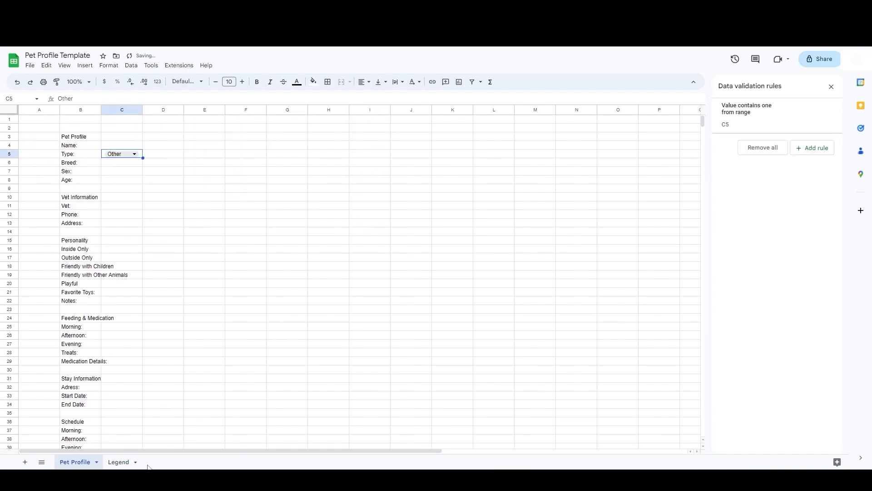
{"action": "left_click", "coordinate": [119, 462]}
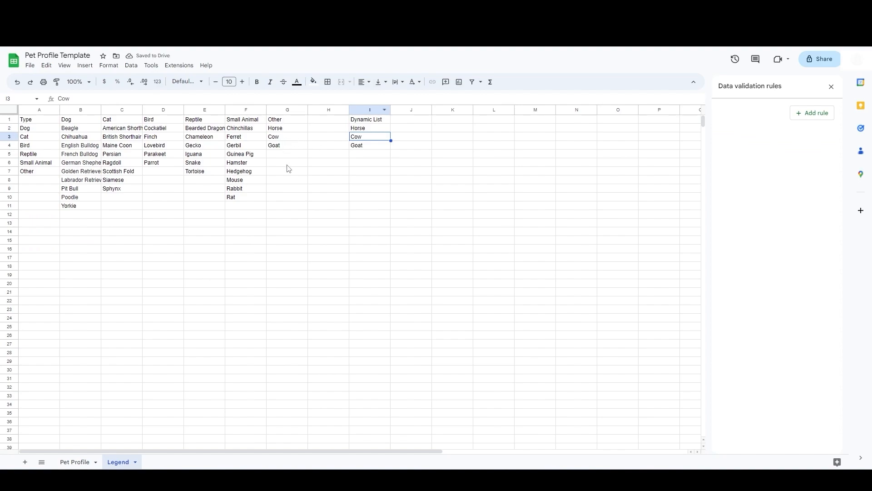
{"action": "left_click", "coordinate": [75, 462]}
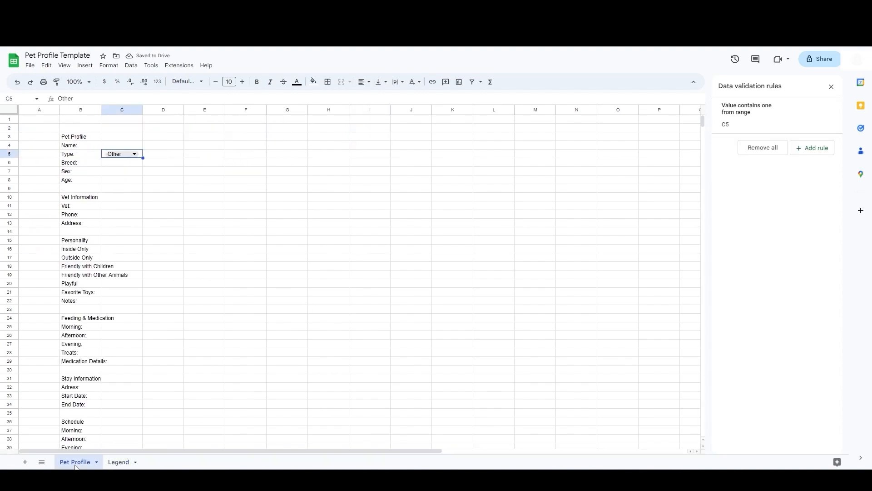
Step: Add a Dropdown (from a range) validation rule to Breed cell C6 using Legend!I2:I30
{"action": "left_click", "coordinate": [116, 164]}
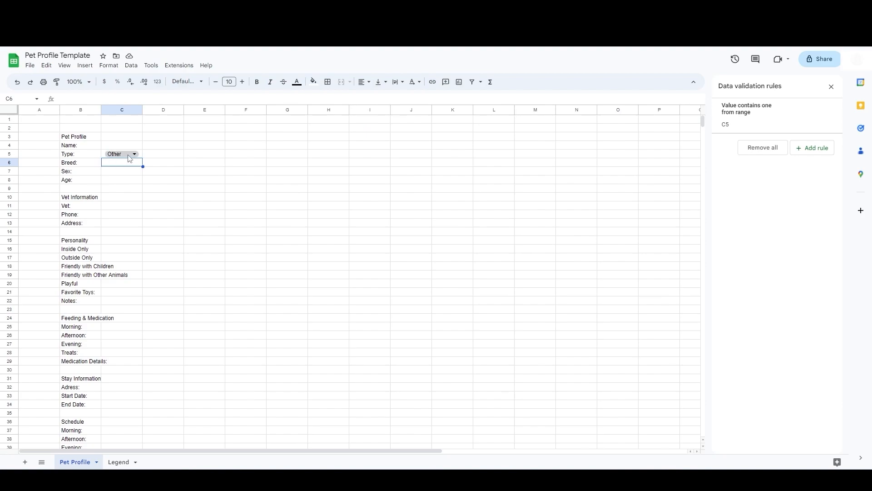
{"action": "left_click", "coordinate": [131, 65]}
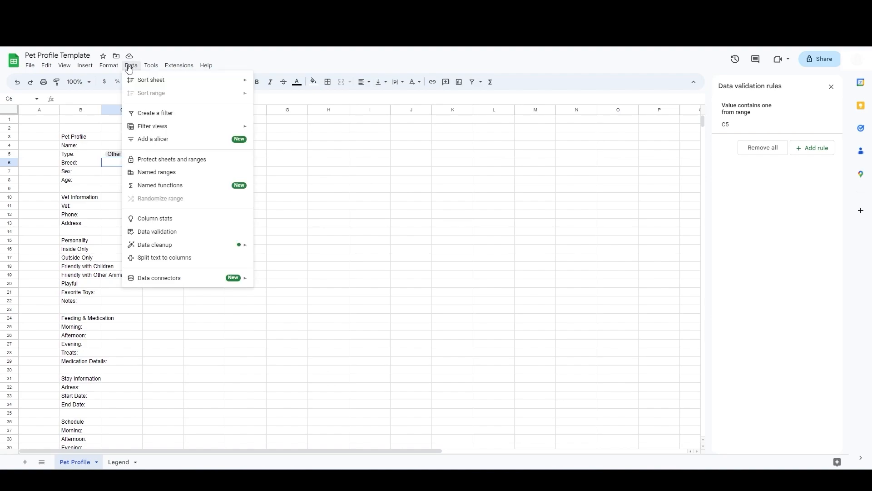
{"action": "left_click", "coordinate": [158, 232]}
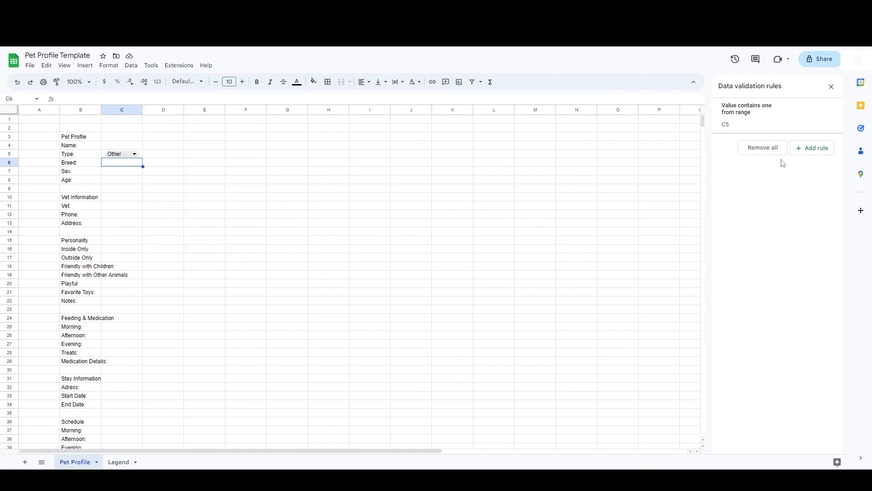
{"action": "left_click", "coordinate": [811, 148]}
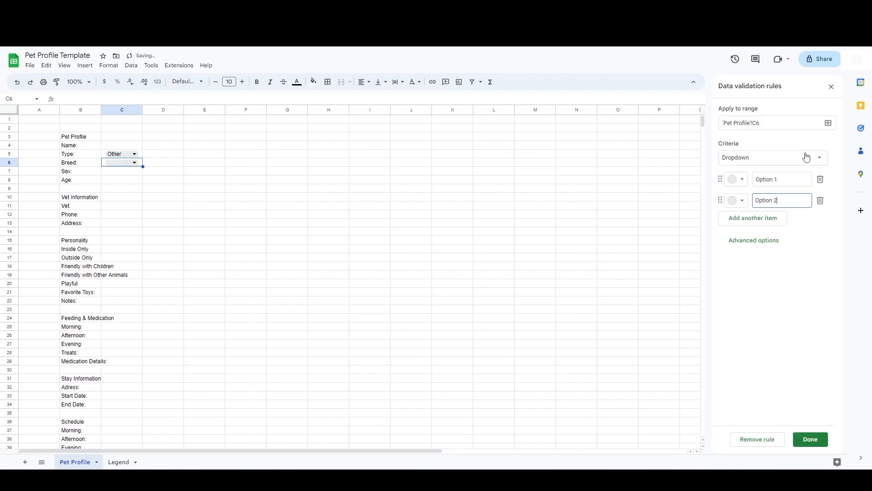
{"action": "left_click", "coordinate": [749, 163]}
{"action": "left_click", "coordinate": [751, 171]}
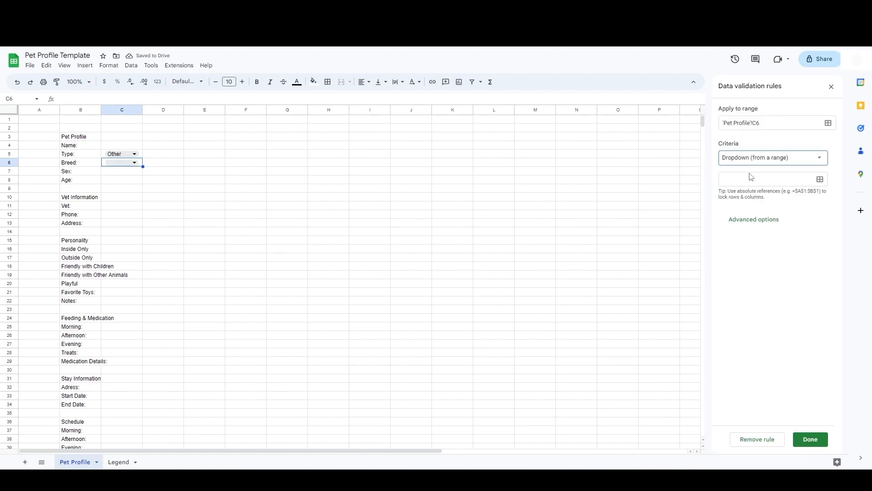
{"action": "left_click", "coordinate": [119, 462]}
{"action": "left_click_drag", "start_coordinate": [374, 129], "coordinate": [363, 370]}
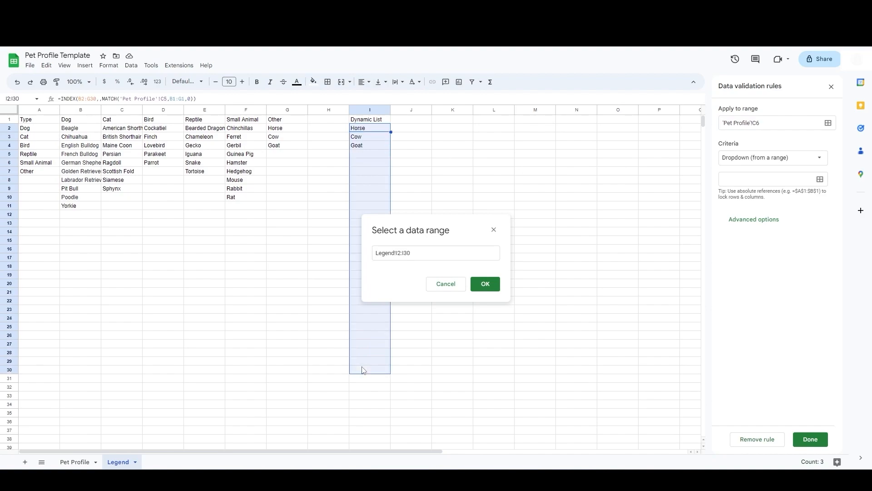
{"action": "left_click", "coordinate": [484, 284]}
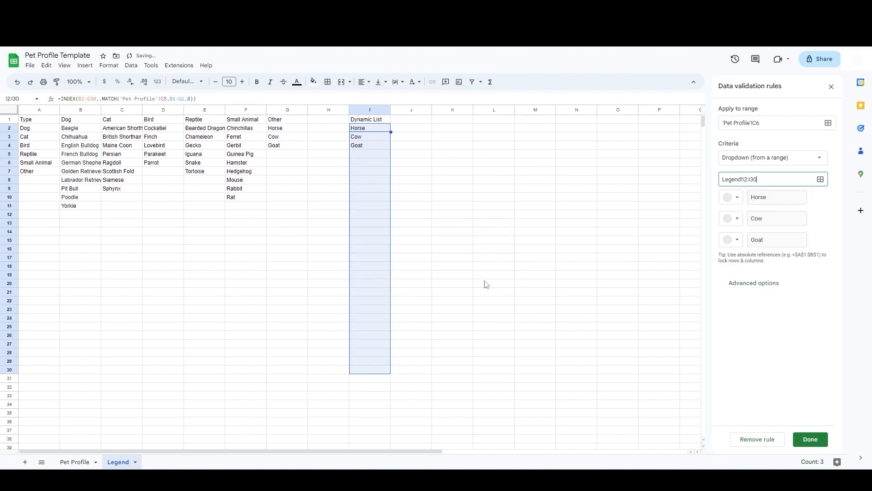
{"action": "left_click", "coordinate": [810, 439]}
{"action": "left_click", "coordinate": [82, 462]}
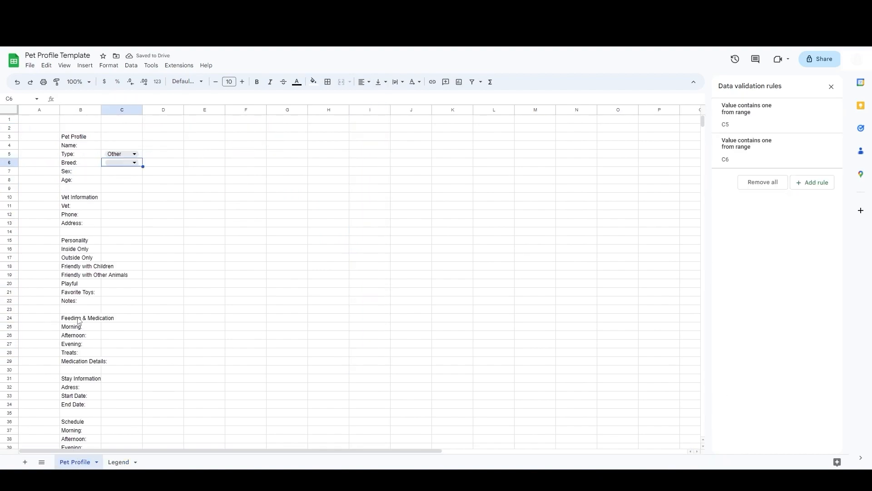
Step: Choose Dog as the pet Type and a dog breed from the Breed dropdown to test the dependent list
{"action": "left_click", "coordinate": [135, 154]}
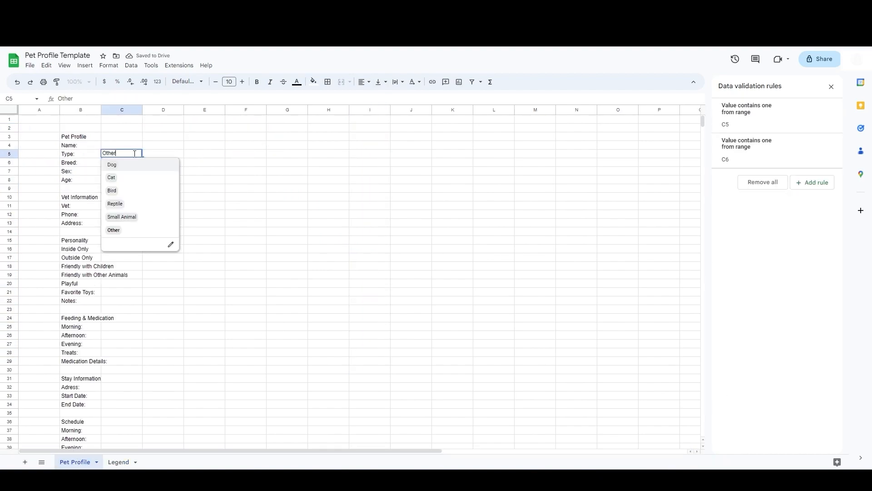
{"action": "left_click", "coordinate": [112, 165]}
{"action": "left_click", "coordinate": [127, 162]}
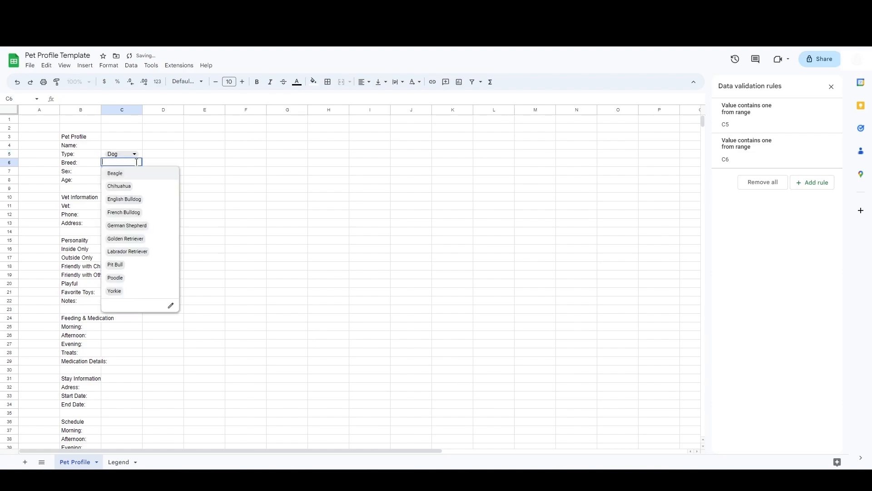
{"action": "left_click", "coordinate": [137, 190]}
Step: Set the Type to Cat and choose Siamese from the Breed dropdown
{"action": "left_click", "coordinate": [135, 153]}
{"action": "left_click", "coordinate": [112, 177]}
{"action": "left_click", "coordinate": [128, 162]}
{"action": "left_click", "coordinate": [117, 252]}
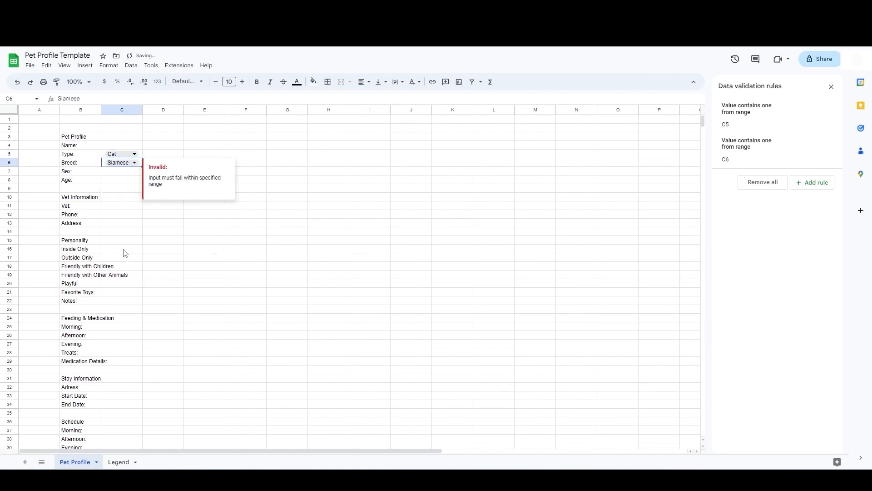
Step: Widen column C and add a dropdown validation rule to Sex cell C7 with options Male and Female
{"action": "left_click_drag", "start_coordinate": [142, 110], "coordinate": [154, 109]}
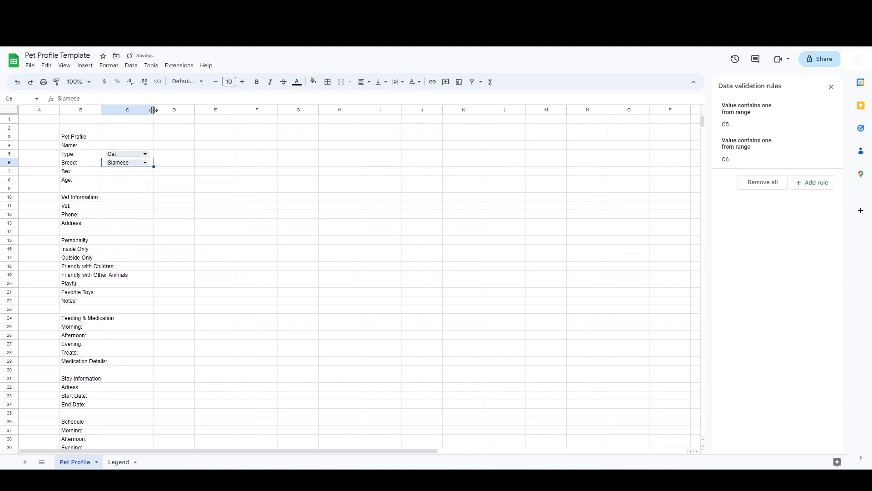
{"action": "left_click", "coordinate": [143, 175]}
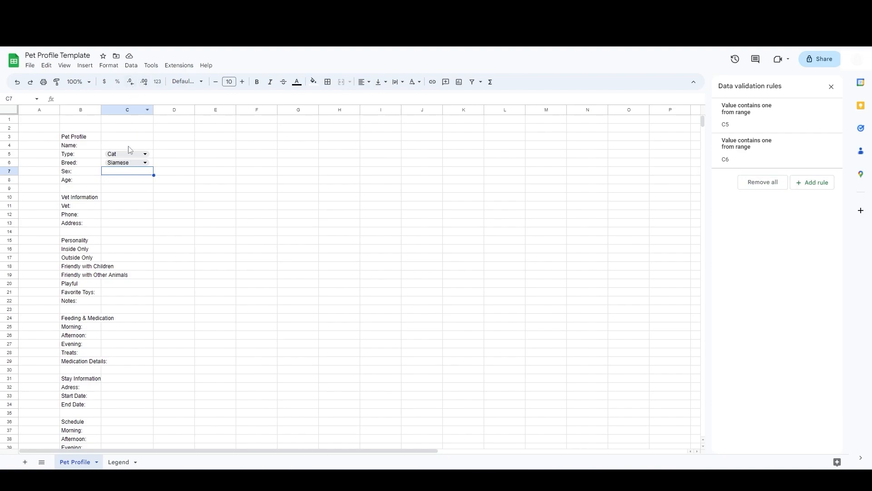
{"action": "left_click", "coordinate": [822, 191]}
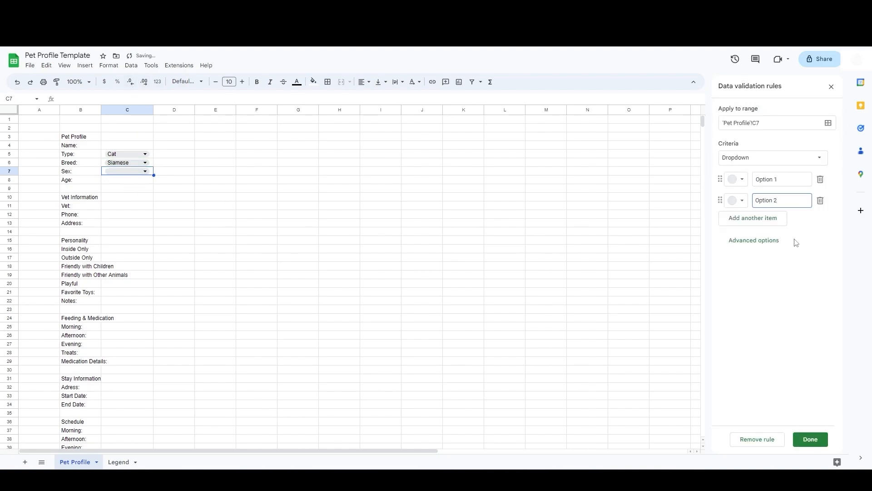
{"action": "left_click_drag", "start_coordinate": [790, 179], "coordinate": [752, 182]}
{"action": "type", "text": "Ma"}
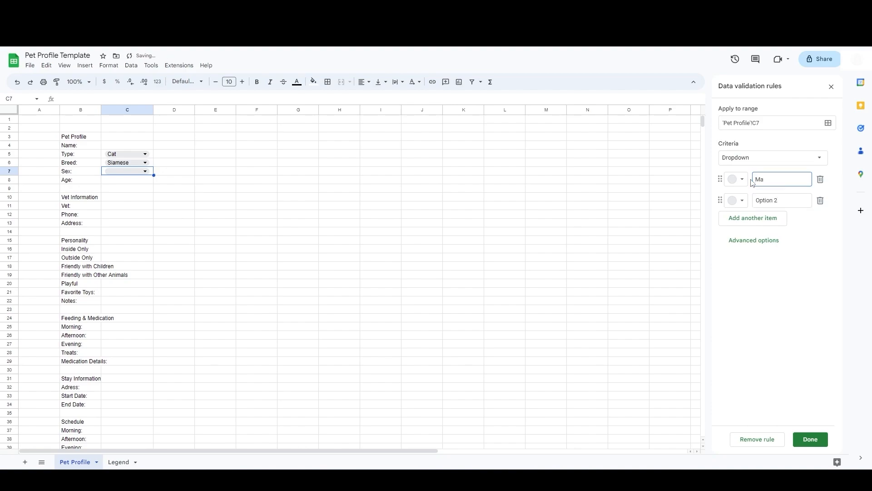
{"action": "type", "text": "le"}
{"action": "left_click_drag", "start_coordinate": [793, 200], "coordinate": [753, 199]}
{"action": "type", "text": "Female"}
{"action": "left_click", "coordinate": [810, 439]}
Step: Choose Female from the Sex dropdown and review the C7 validation rule before closing it
{"action": "left_click", "coordinate": [145, 172]}
{"action": "left_click", "coordinate": [117, 183]}
{"action": "left_click", "coordinate": [145, 171]}
{"action": "left_click", "coordinate": [114, 195]}
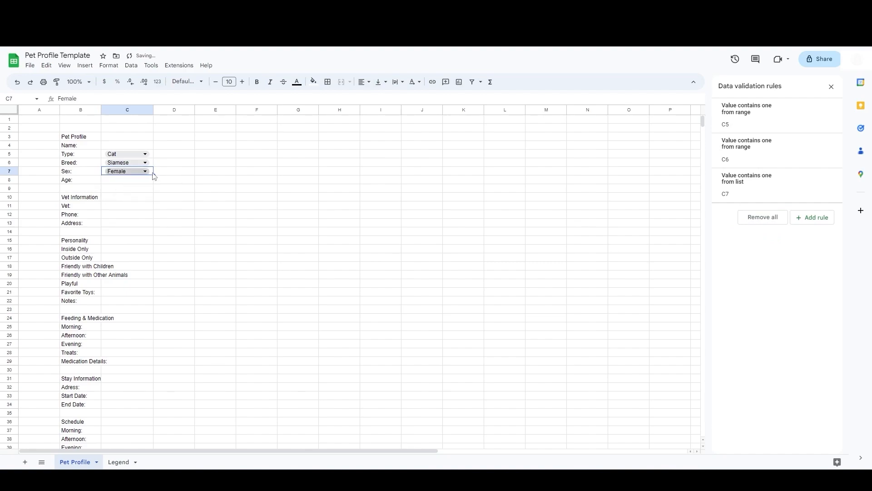
{"action": "left_click", "coordinate": [155, 173]}
{"action": "left_click", "coordinate": [151, 172]}
{"action": "left_click", "coordinate": [763, 196]}
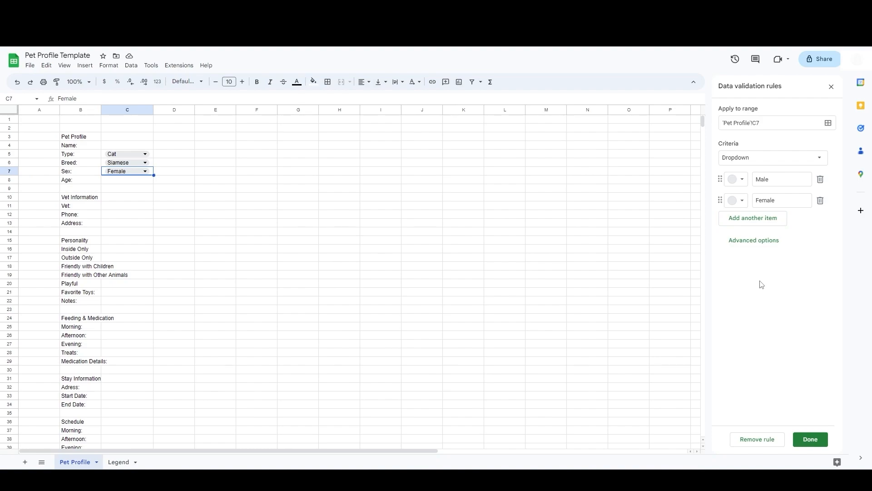
{"action": "left_click", "coordinate": [128, 182]}
{"action": "left_click", "coordinate": [809, 439]}
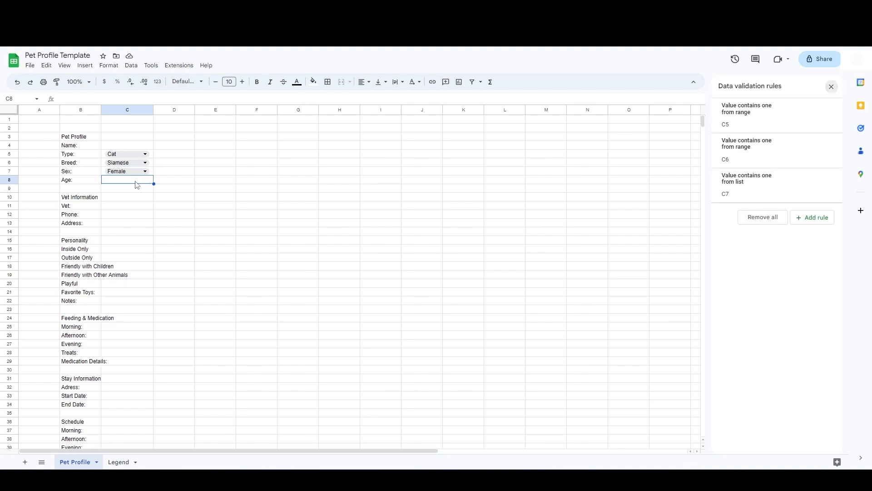
Step: Enter the label Birthday: in D8 and the date 4/15/2016 in E8
{"action": "type", "text": "Birthday"}
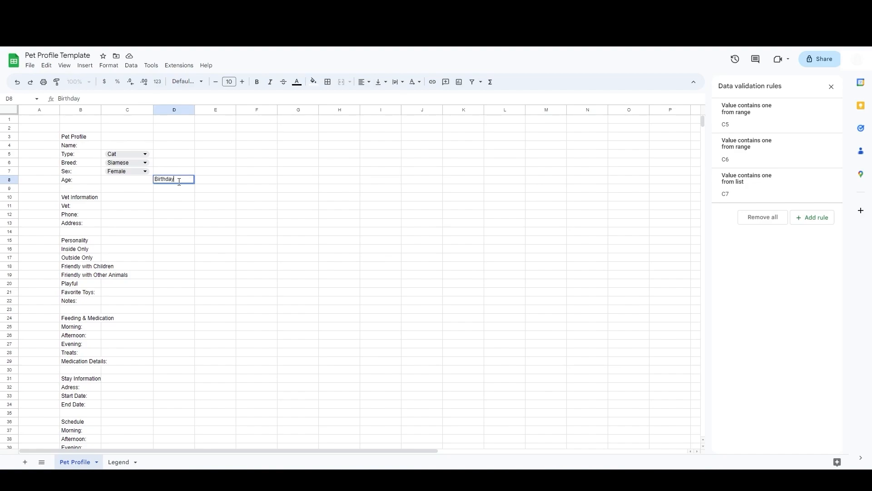
{"action": "type", "text": ":"}
{"action": "key", "text": "Tab"}
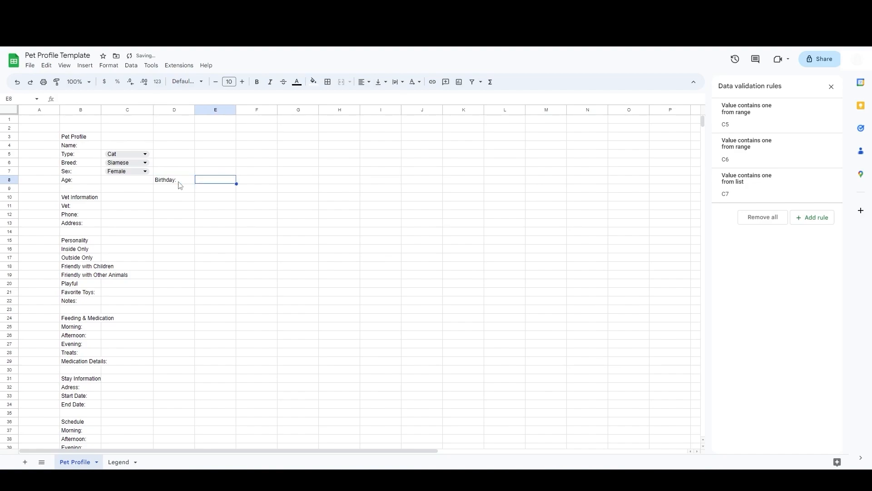
{"action": "type", "text": "4/15/2"}
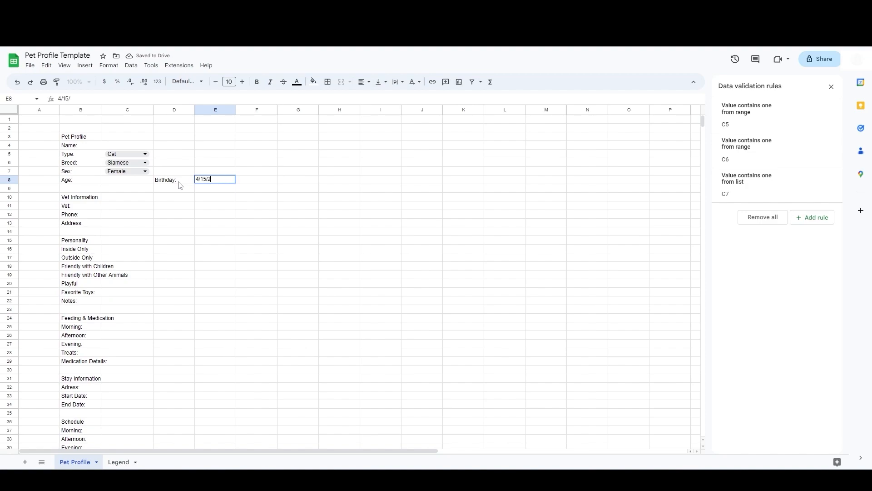
{"action": "type", "text": "016"}
{"action": "key", "text": "Return"}
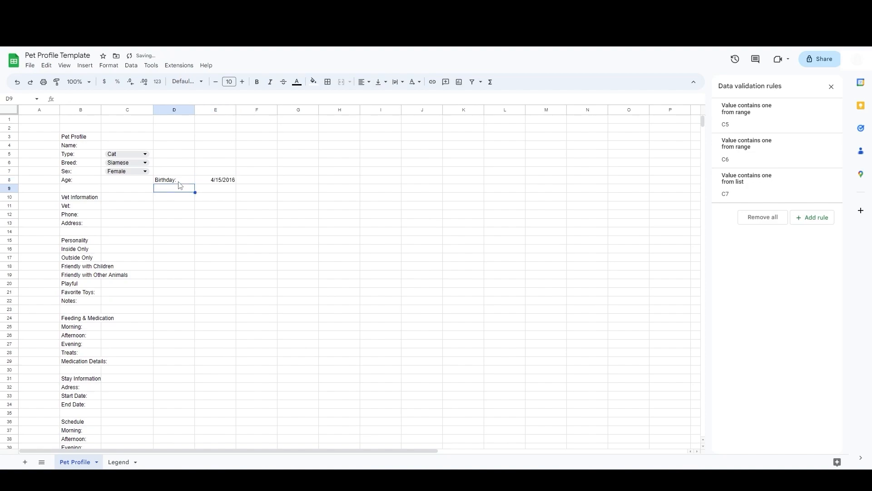
Step: Enter the formula =TODAY()-E8 in Age cell C8
{"action": "left_click", "coordinate": [135, 179]}
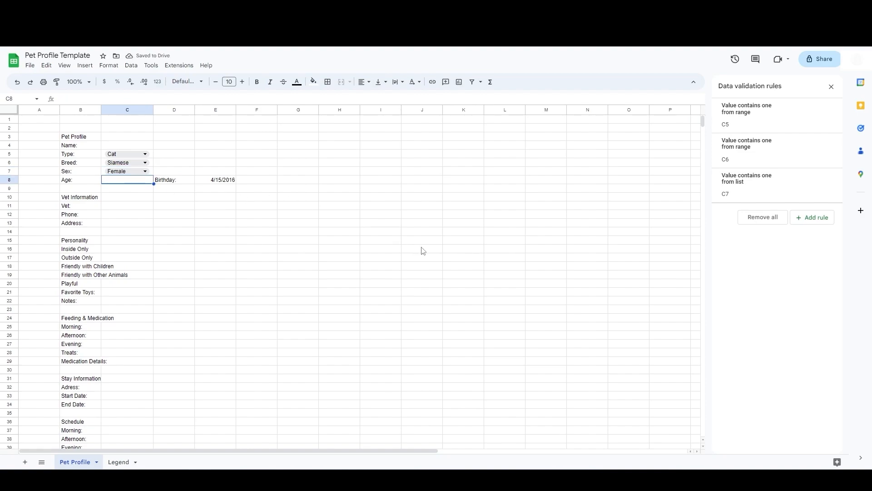
{"action": "type", "text": "=TODAY("}
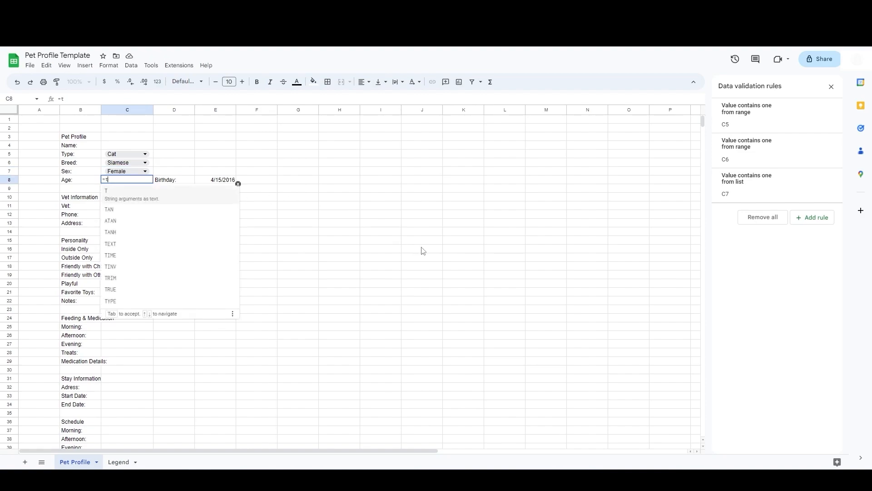
{"action": "type", "text": ")"}
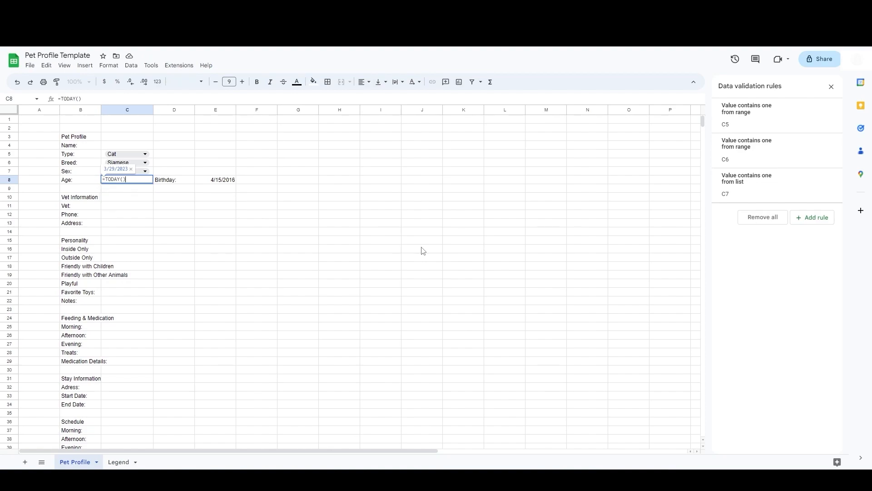
{"action": "type", "text": "-"}
{"action": "left_click", "coordinate": [224, 185]}
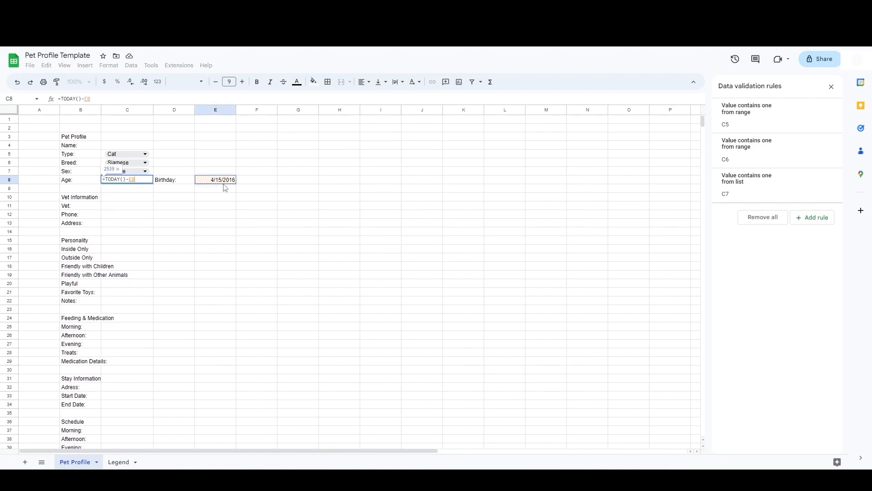
{"action": "key", "text": "Return"}
Step: Edit the Age formula in C8 to =(TODAY()-E8)/365 to express the age in years
{"action": "key", "text": "Up"}
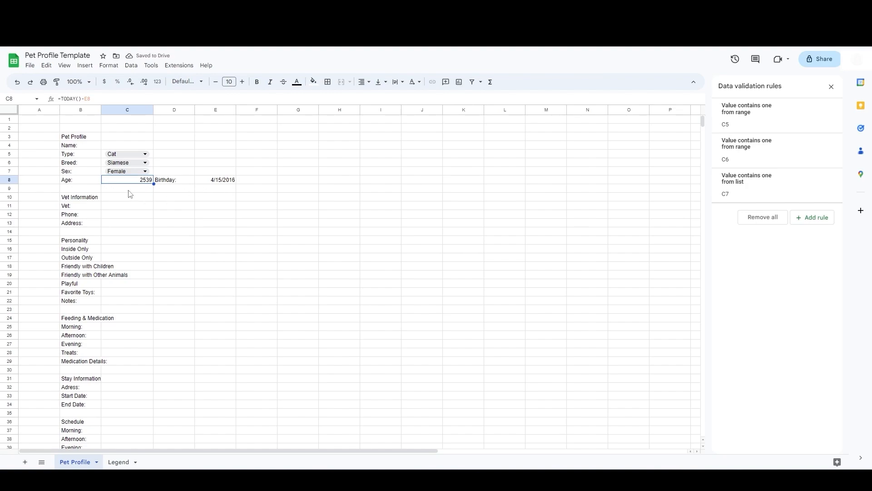
{"action": "key", "text": "Down"}
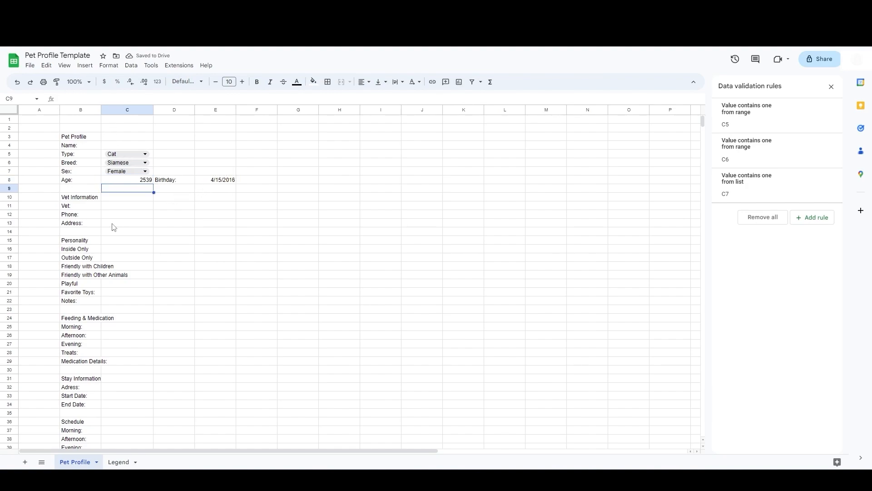
{"action": "left_click", "coordinate": [118, 181]}
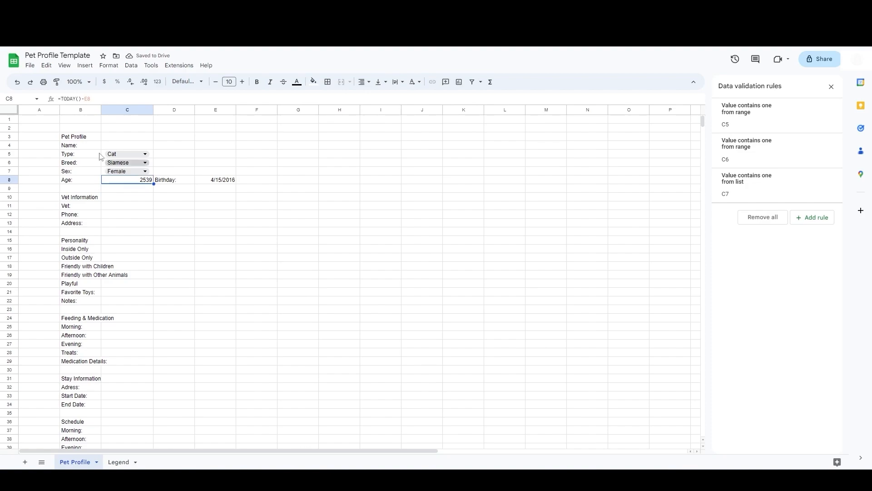
{"action": "left_click", "coordinate": [63, 98]}
{"action": "type", "text": "("}
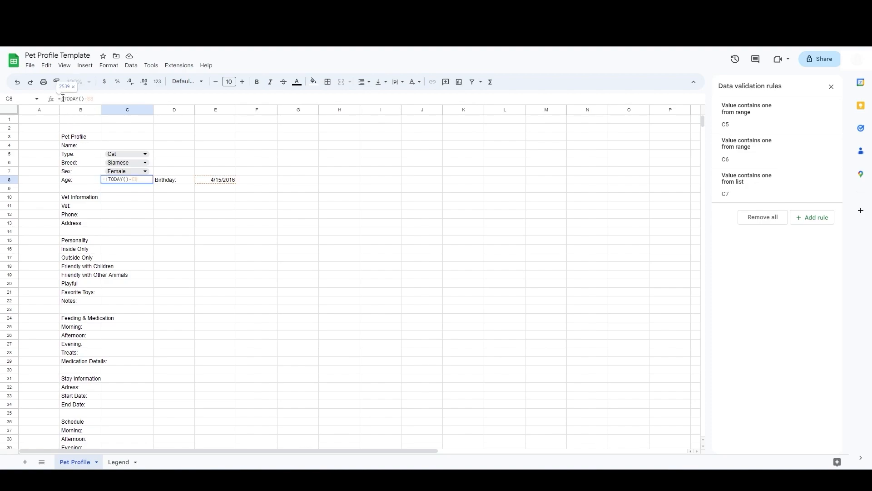
{"action": "type", "text": ")/365"}
{"action": "key", "text": "Return"}
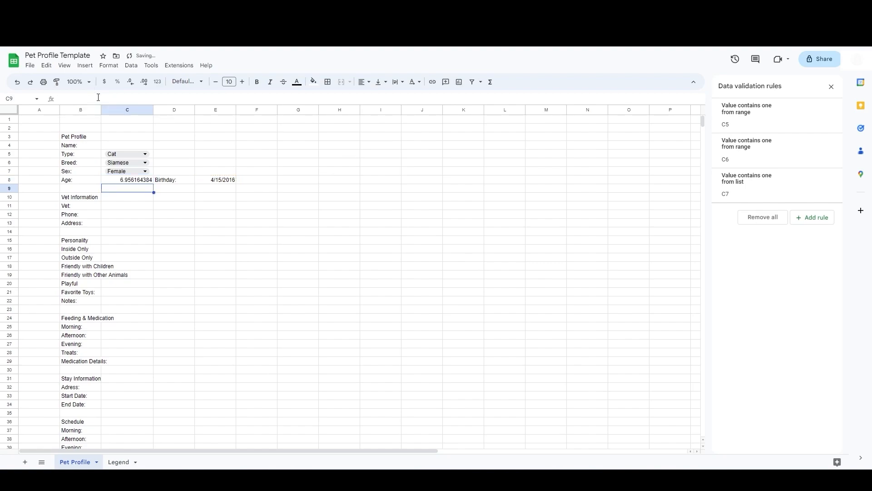
Step: Decrease the decimal places of the Age value in C8 to show a whole number
{"action": "left_click", "coordinate": [110, 182]}
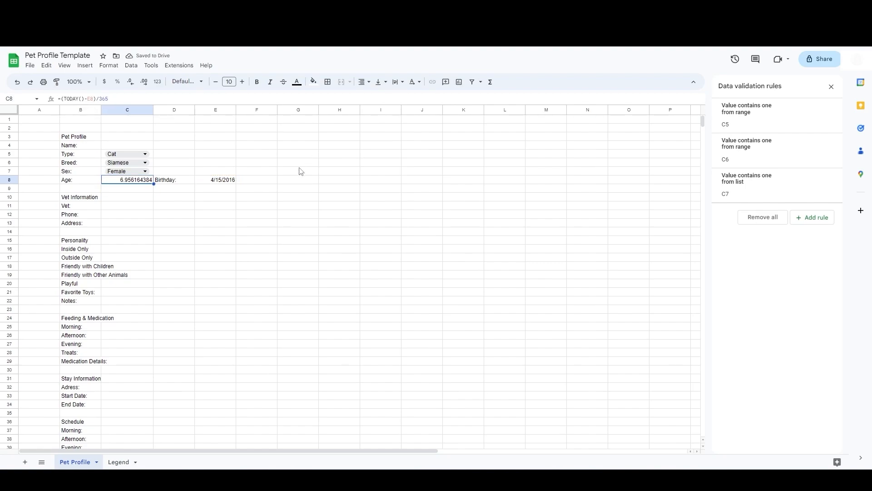
{"action": "left_click", "coordinate": [145, 89]}
{"action": "left_click", "coordinate": [131, 88]}
{"action": "left_click", "coordinate": [131, 87]}
{"action": "left_click", "coordinate": [131, 88]}
{"action": "left_click", "coordinate": [130, 87]}
{"action": "left_click", "coordinate": [131, 88]}
{"action": "left_click", "coordinate": [131, 87]}
{"action": "left_click", "coordinate": [131, 88]}
{"action": "left_click", "coordinate": [131, 88]}
{"action": "left_click", "coordinate": [130, 88]}
{"action": "left_click", "coordinate": [131, 88]}
{"action": "left_click", "coordinate": [146, 189]}
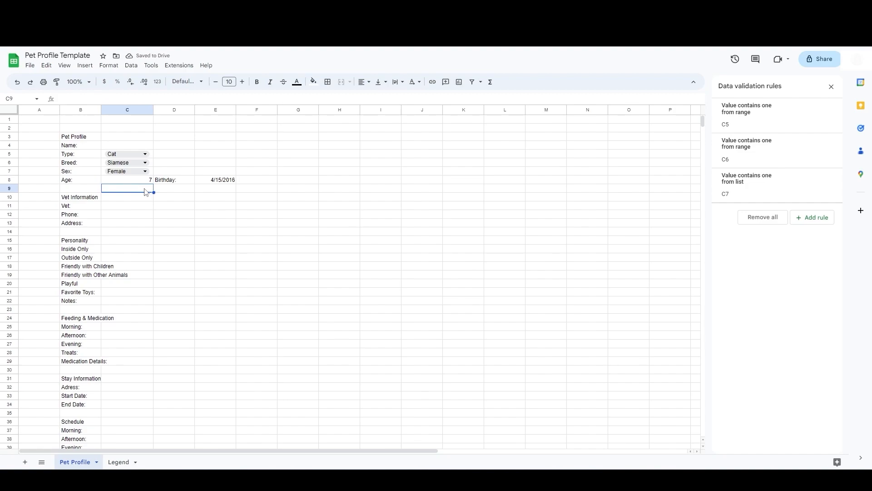
Step: Replace the Age formula in C8 with =DATEDIF(E8,TODAY(),"Y") to calculate whole years
{"action": "key", "text": "Up"}
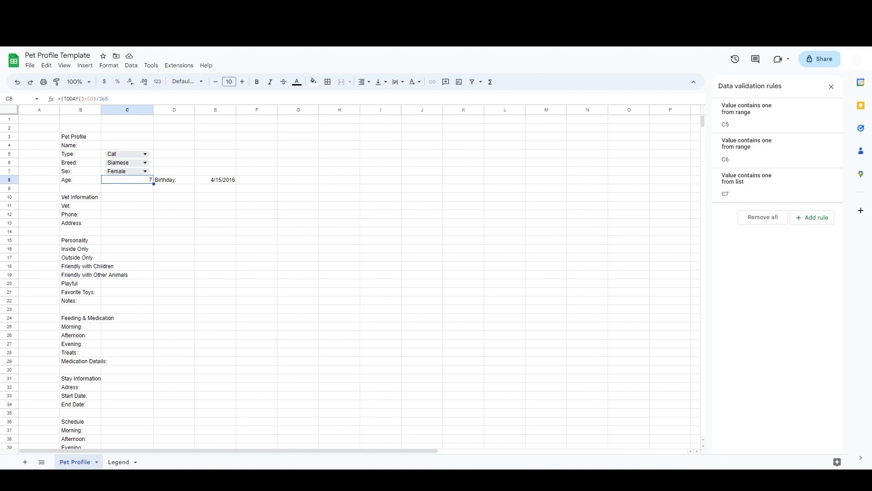
{"action": "left_click_drag", "start_coordinate": [127, 98], "coordinate": [37, 113]}
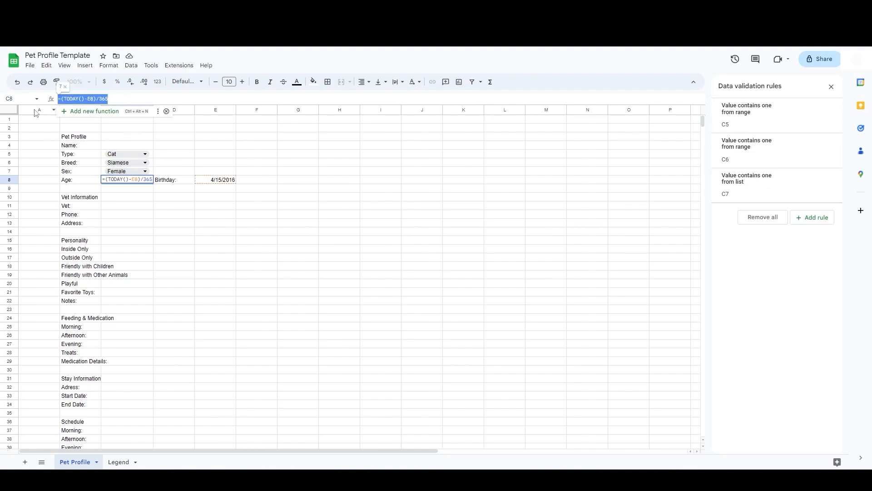
{"action": "key", "text": "BackSpace"}
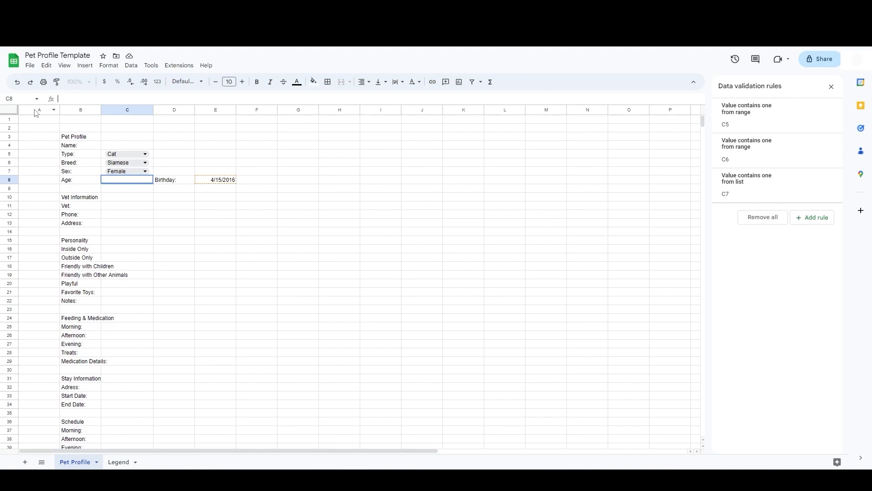
{"action": "type", "text": "=date"}
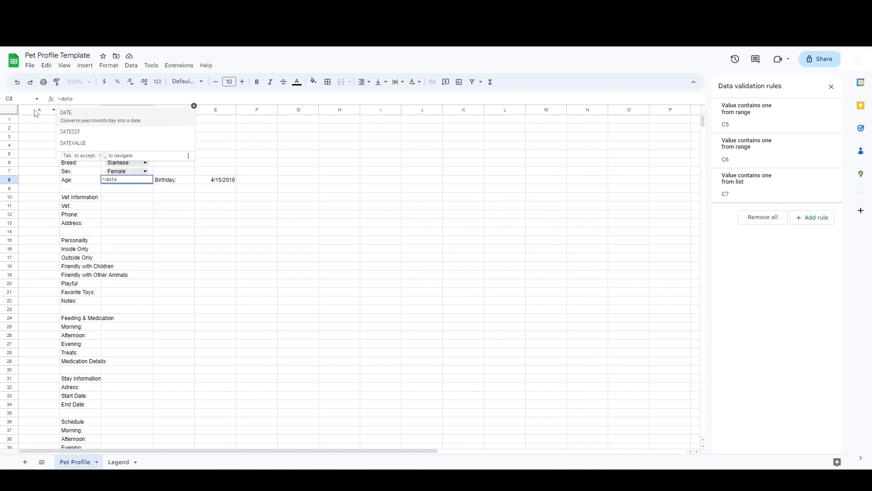
{"action": "key", "text": "Down"}
{"action": "key", "text": "Tab"}
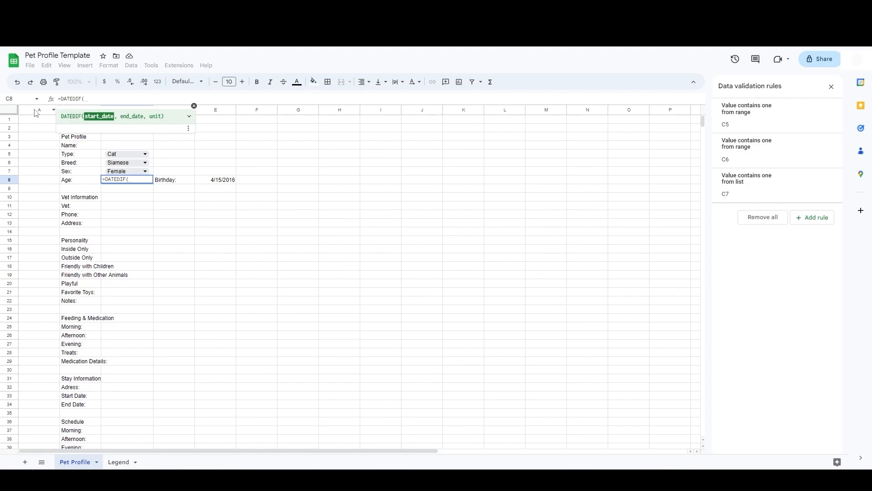
{"action": "left_click", "coordinate": [221, 183]}
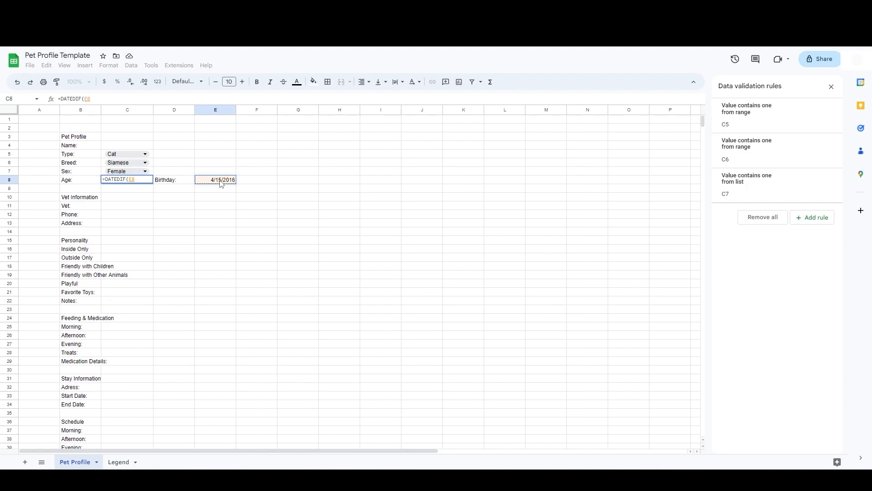
{"action": "type", "text": ","}
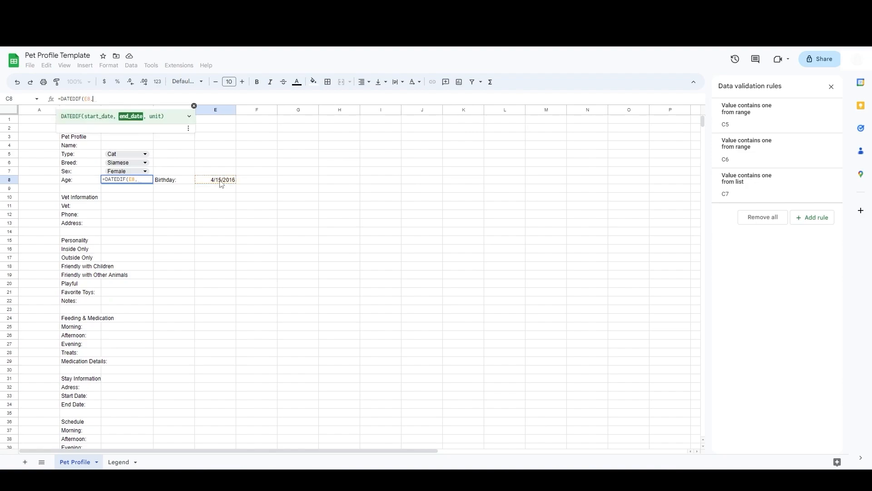
{"action": "type", "text": "today"}
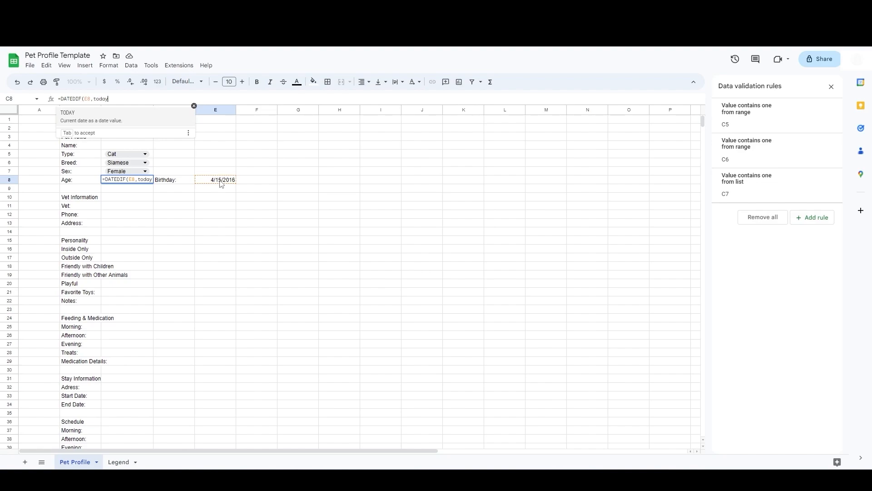
{"action": "key", "text": "Tab"}
{"action": "type", "text": ")"}
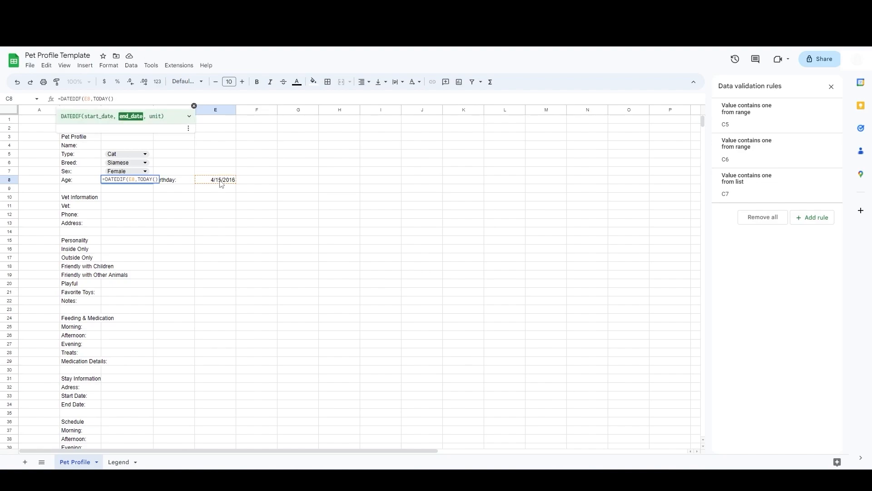
{"action": "type", "text": ","}
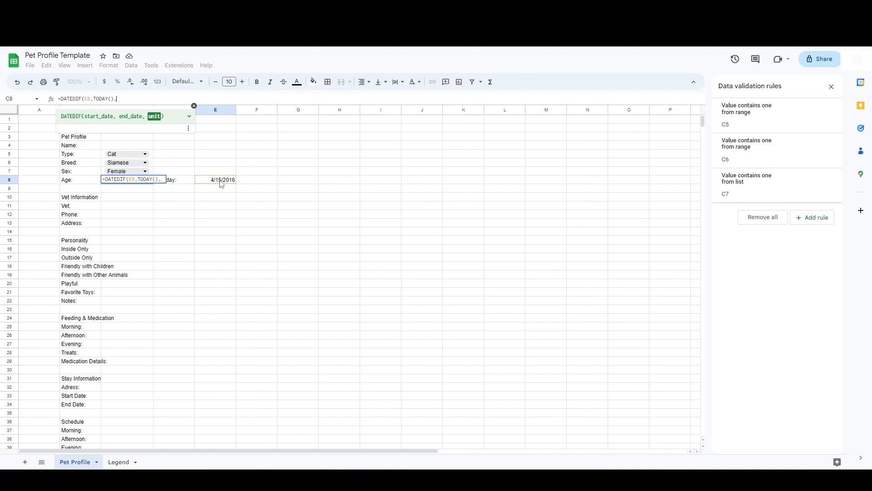
{"action": "type", "text": "\"Y\""}
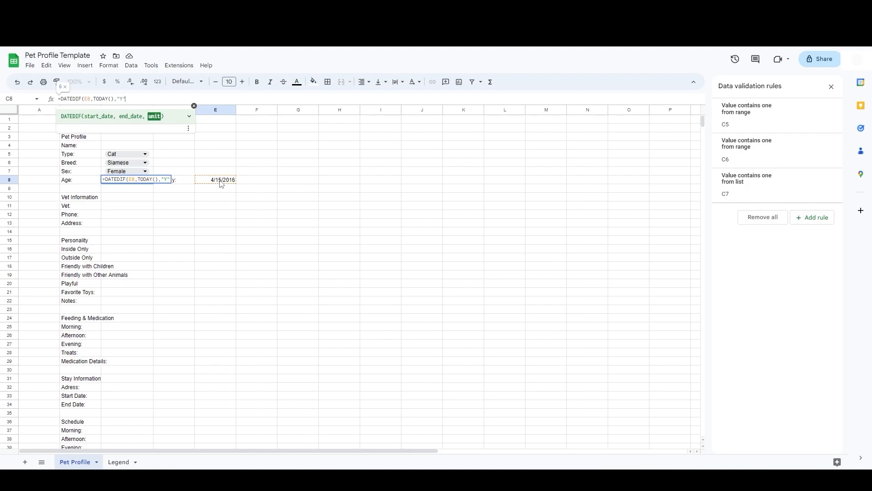
{"action": "type", "text": ")"}
{"action": "key", "text": "Return"}
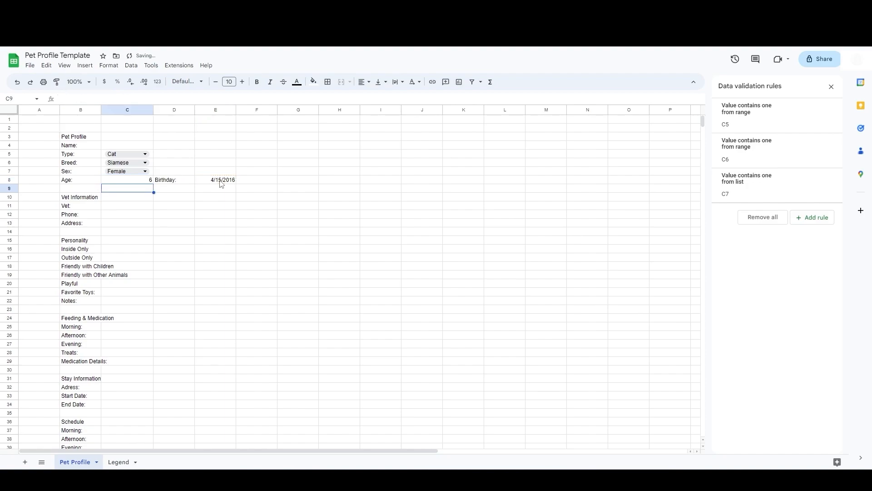
Step: Append &" yrs" to the Age formula in C8 so the years show a label
{"action": "key", "text": "Up"}
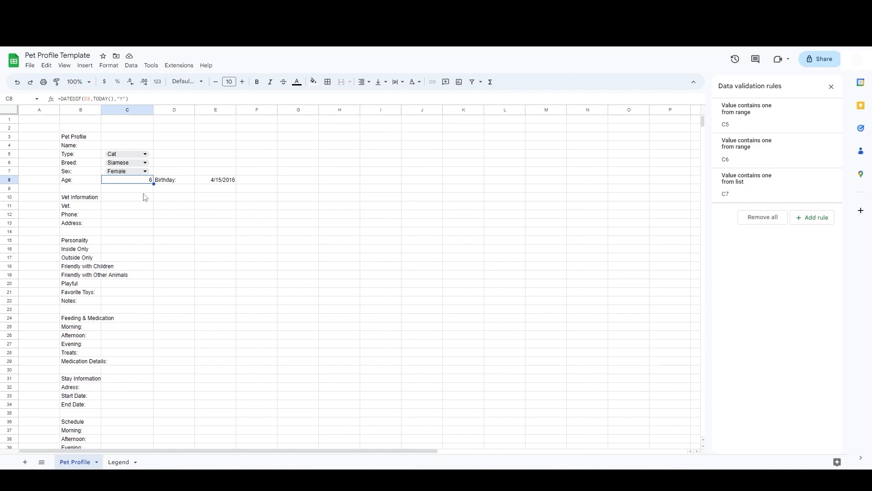
{"action": "left_click", "coordinate": [146, 99]}
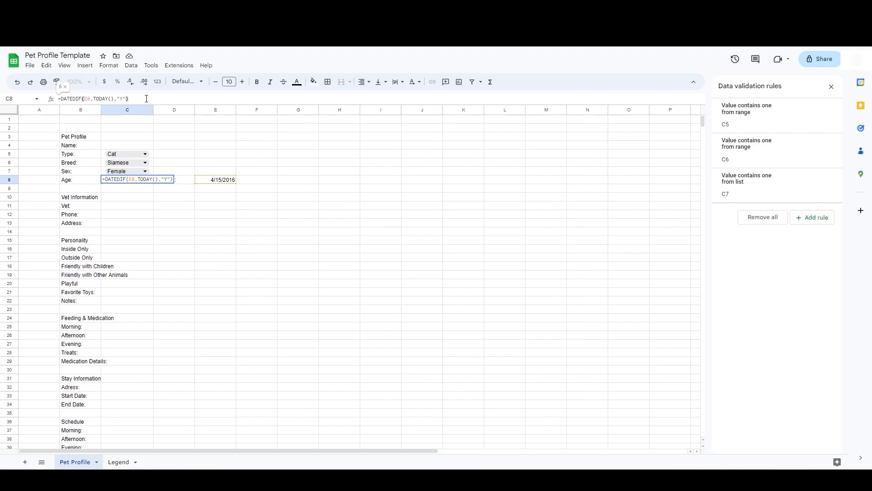
{"action": "type", "text": "&"}
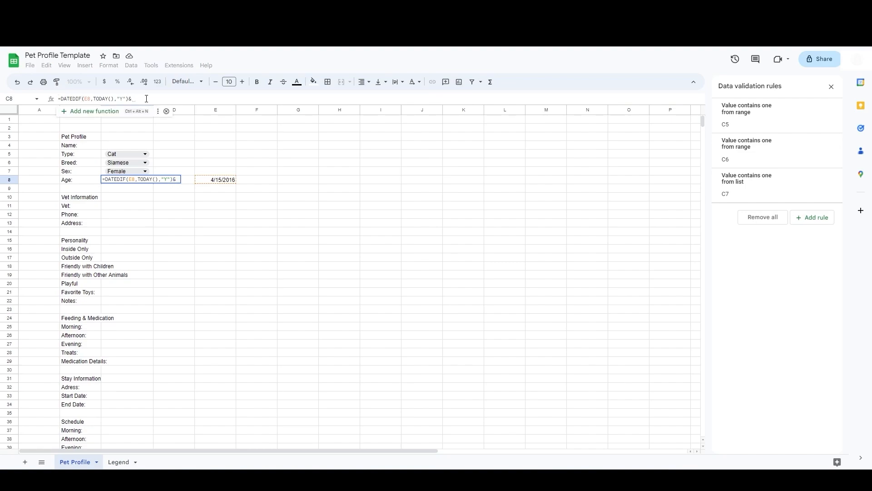
{"action": "type", "text": "\""}
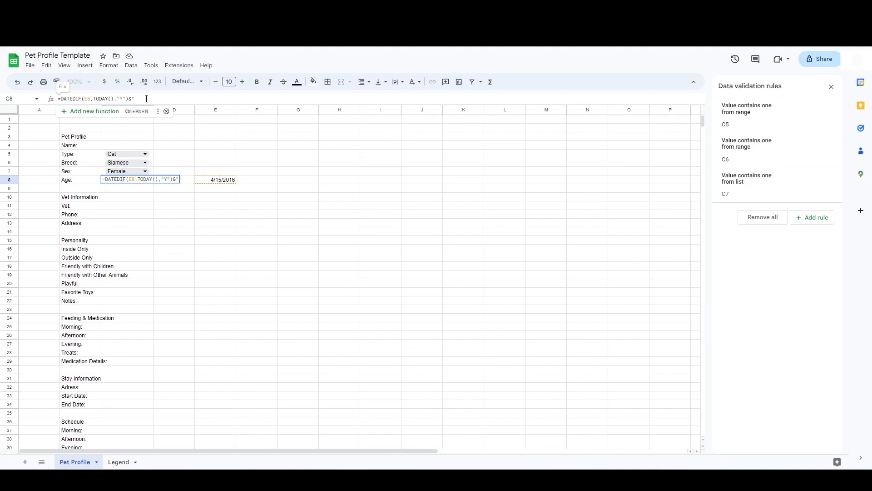
{"action": "type", "text": " yrs\""}
{"action": "key", "text": "Return"}
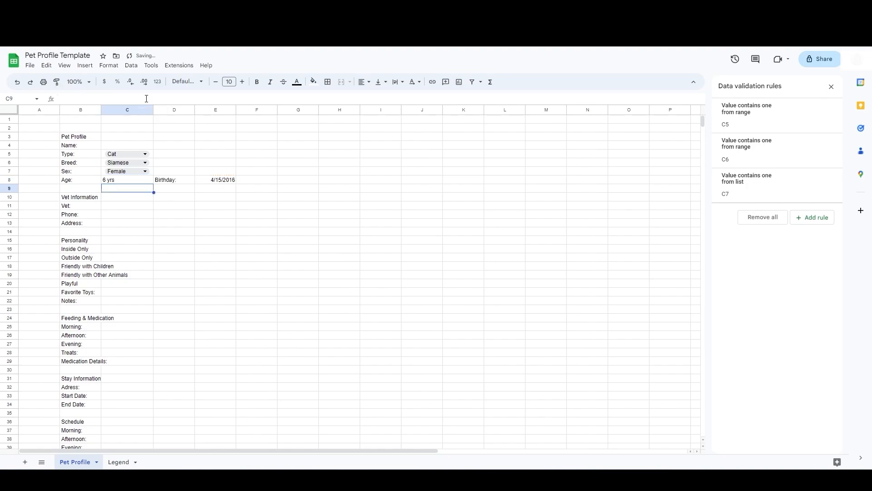
Step: Extend the Age formula in C8 with &","&DATEDIF(E8,TODAY(),"YM") to add the remaining months
{"action": "key", "text": "Up"}
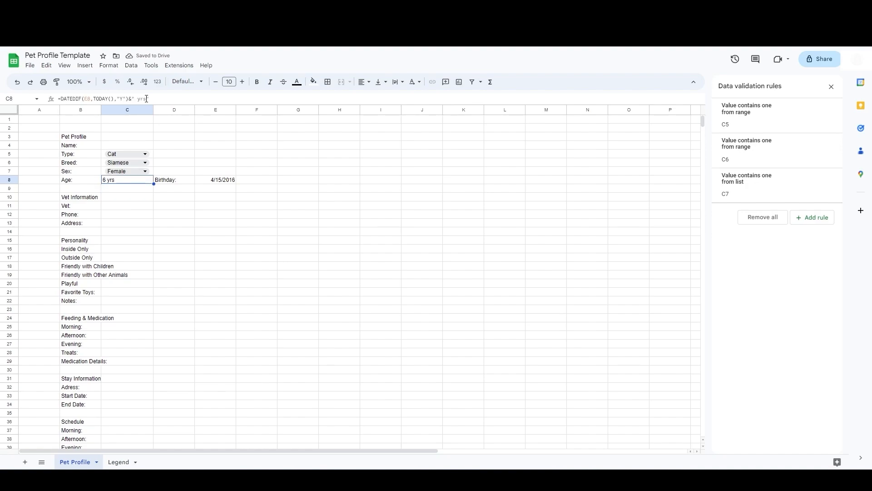
{"action": "left_click", "coordinate": [158, 98]}
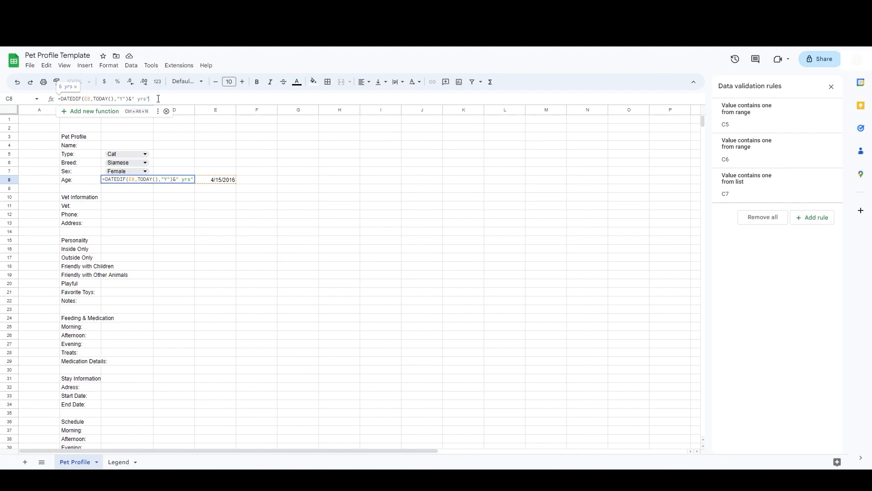
{"action": "type", "text": "&\",\""}
{"action": "key", "text": "Return"}
{"action": "key", "text": "Up"}
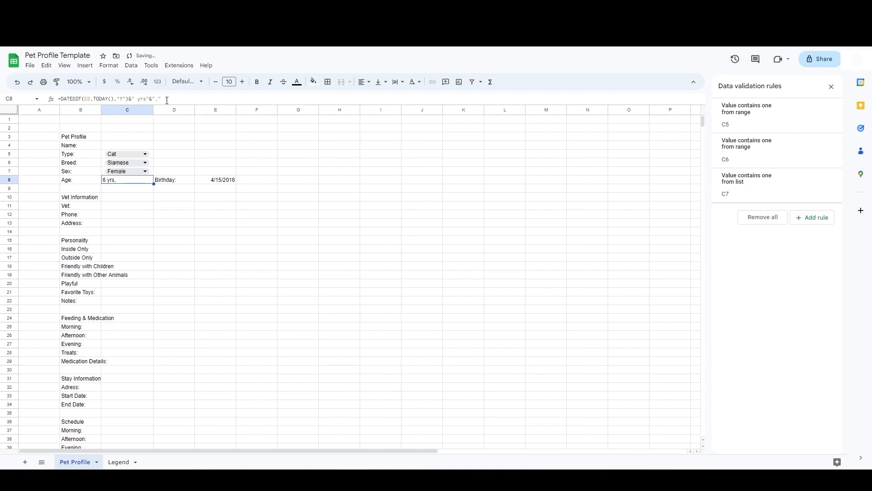
{"action": "left_click", "coordinate": [167, 100]}
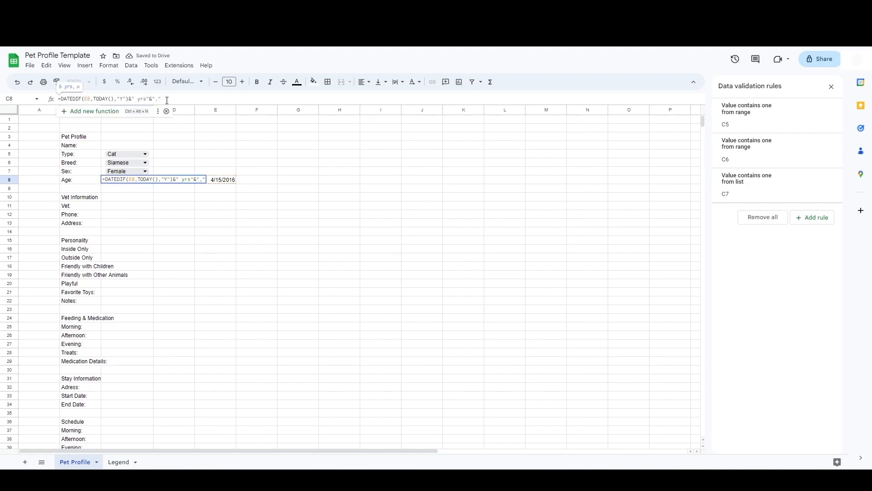
{"action": "type", "text": "&"}
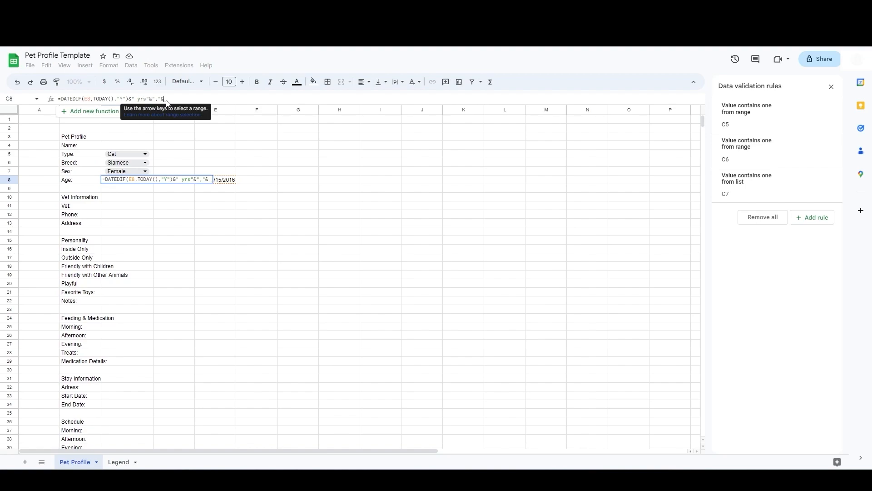
{"action": "type", "text": "date"}
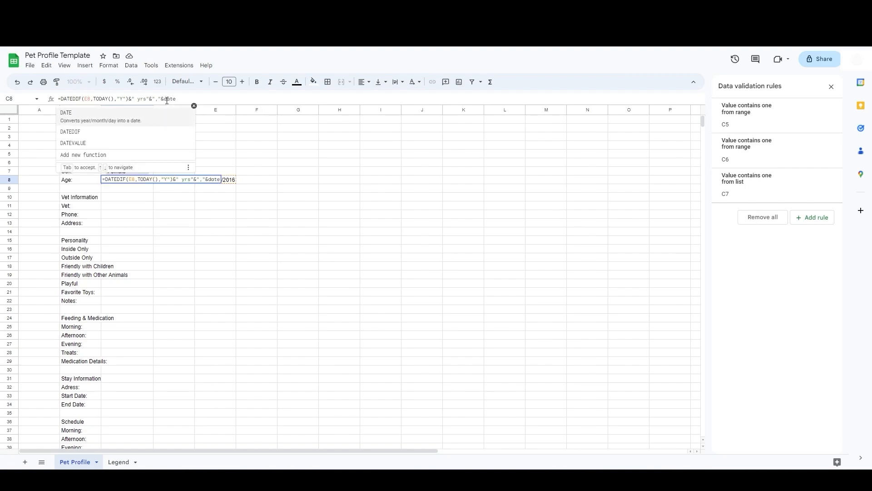
{"action": "left_click", "coordinate": [78, 132]}
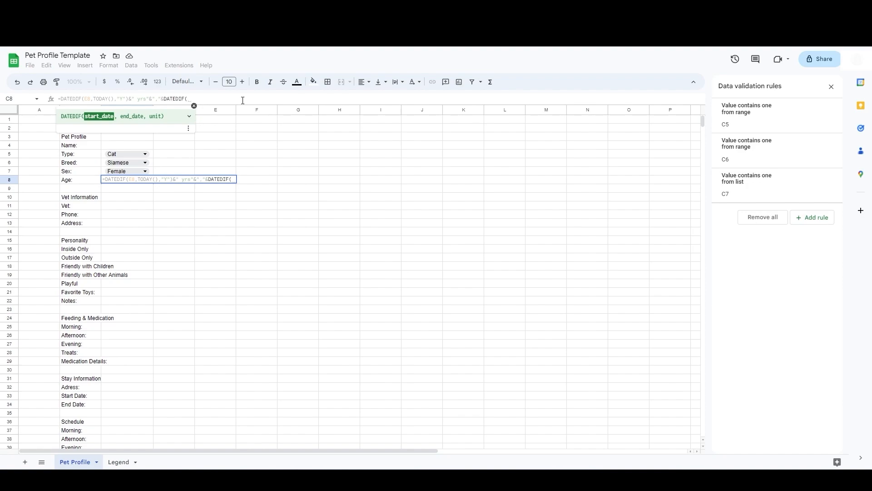
{"action": "type", "text": "E8"}
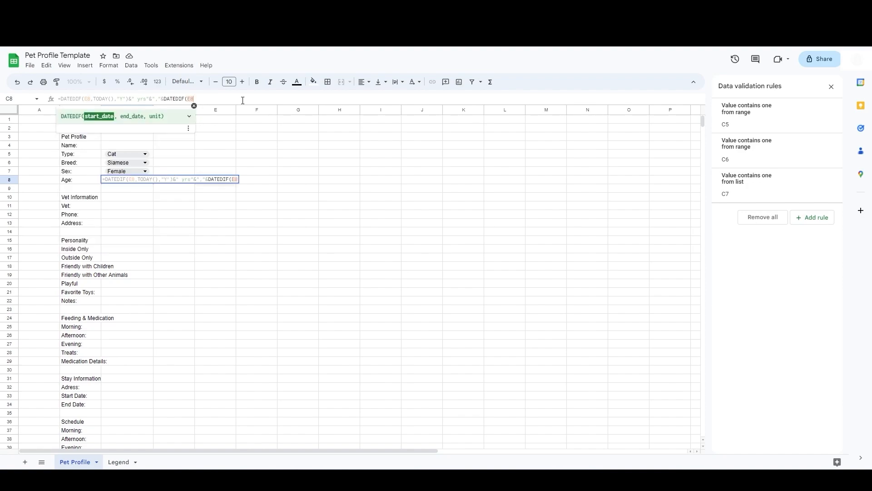
{"action": "type", "text": ",TODAY("}
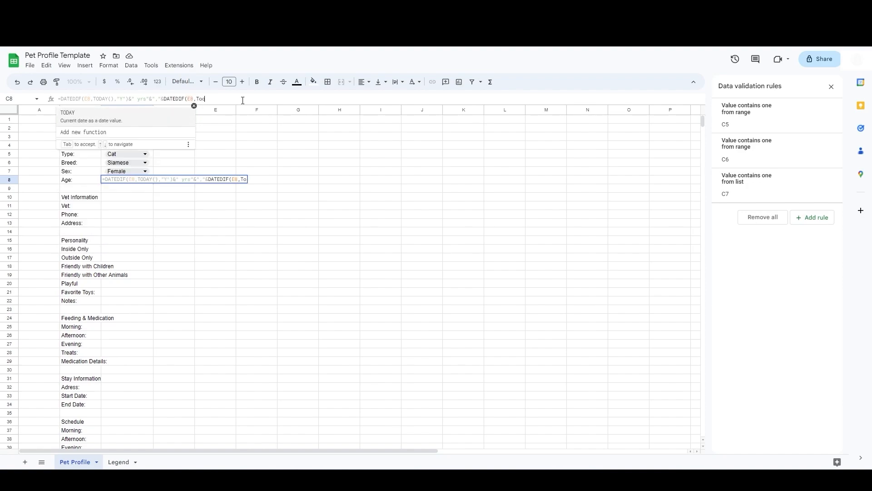
{"action": "type", "text": ")"}
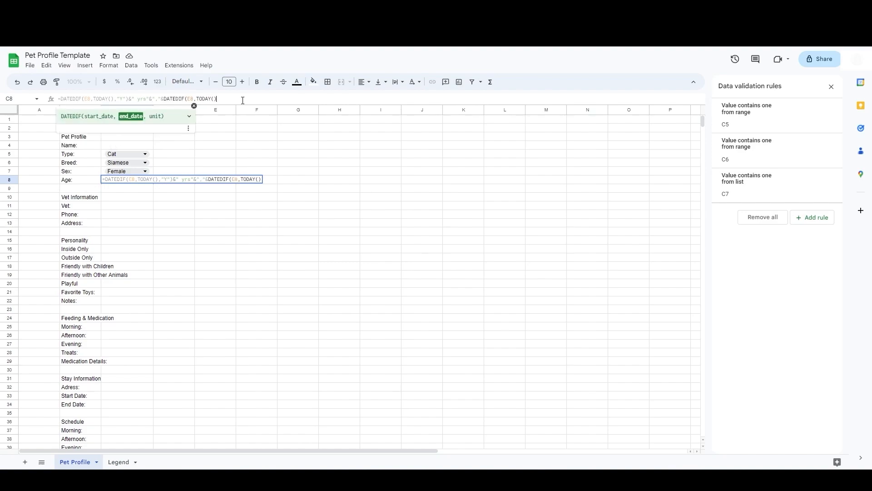
{"action": "type", "text": ","}
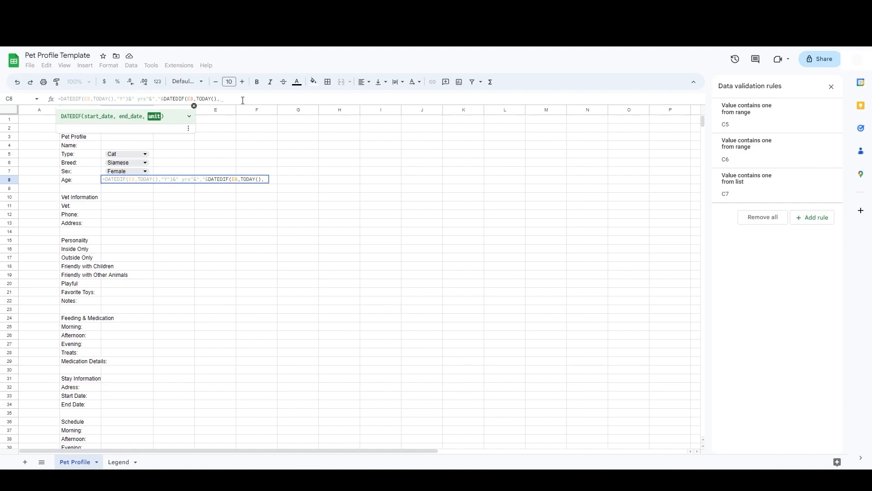
{"action": "type", "text": "\""}
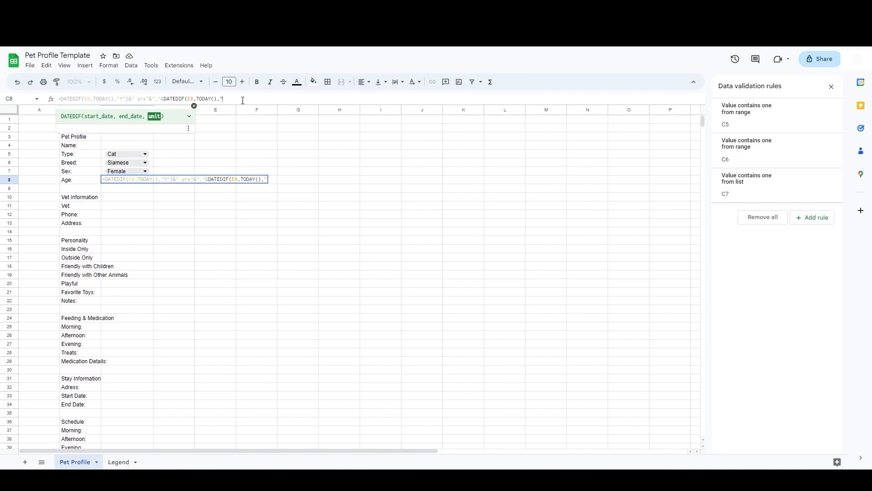
{"action": "type", "text": "YM\")"}
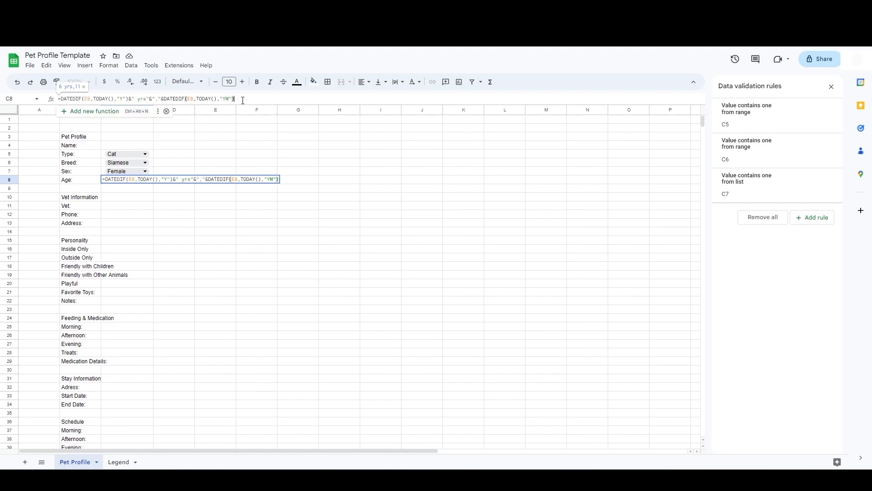
{"action": "key", "text": "Return"}
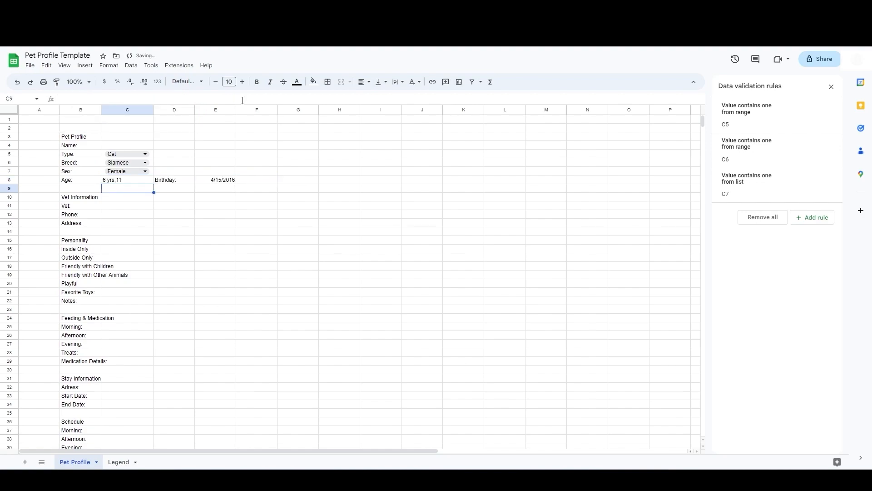
Step: Append &" mon" to the end of the Age formula in C8 to label the months
{"action": "key", "text": "Up"}
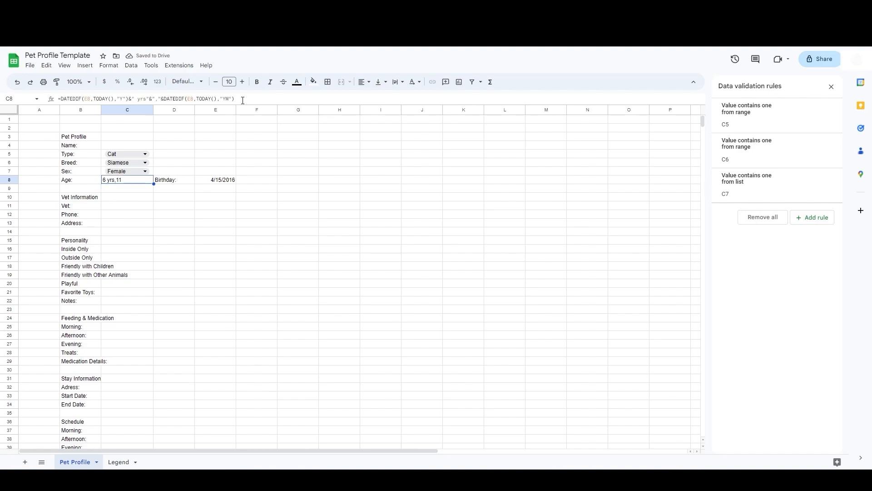
{"action": "left_click", "coordinate": [242, 100]}
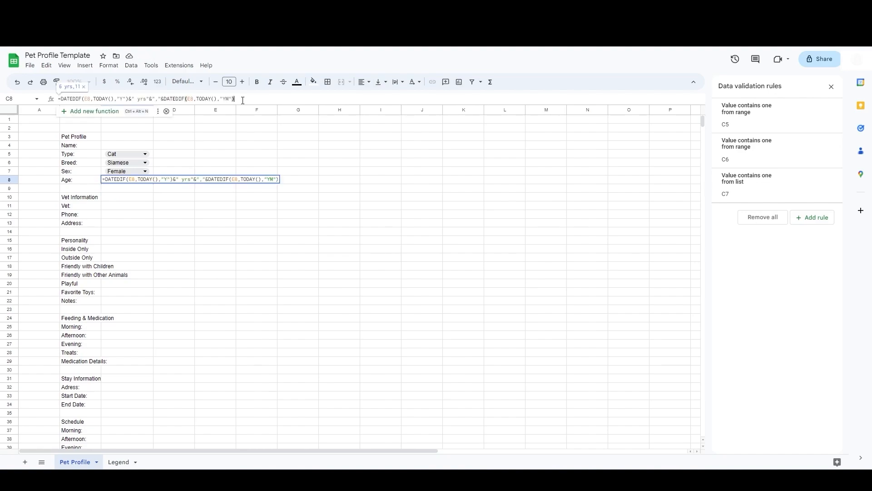
{"action": "type", "text": "&\" mon\""}
{"action": "key", "text": "Return"}
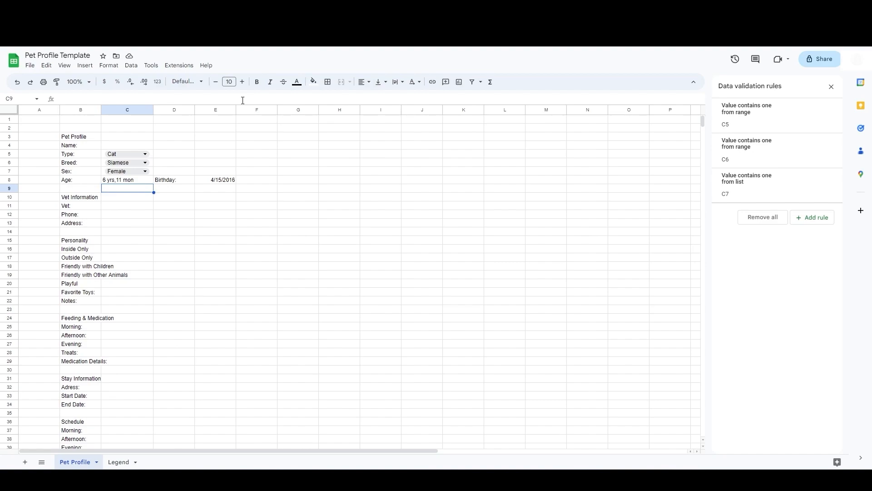
{"action": "key", "text": "Down"}
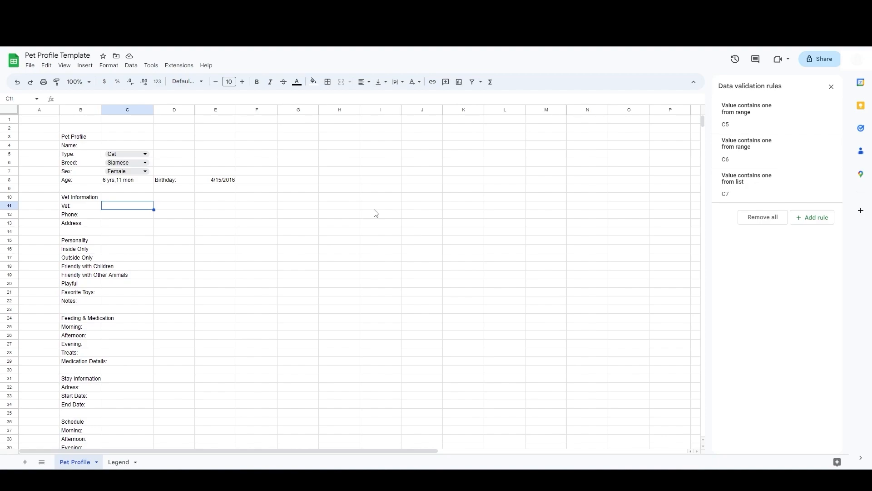
Step: Enter Basin Run Animal Hospital as the vet name in C11
{"action": "type", "text": "Basin Run Aniimal Hospita"}
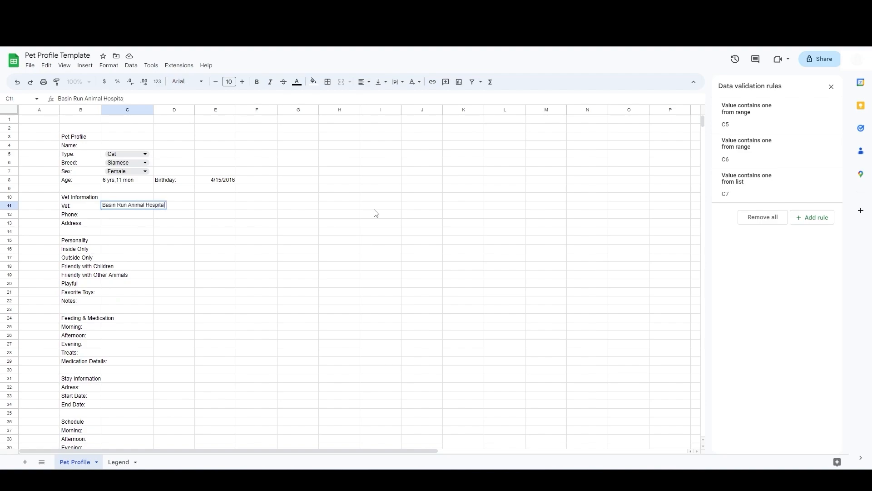
{"action": "type", "text": "l"}
{"action": "key", "text": "Tab"}
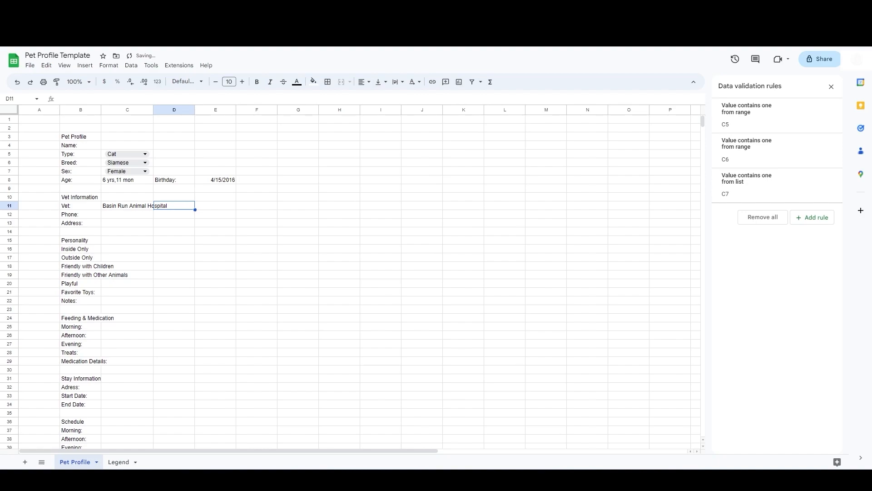
Step: Search the web for Basin Run Animal Hospital, open its website and copy the site address
{"action": "key", "text": "ctrl+t"}
{"action": "type", "text": "basin run animal hospital"}
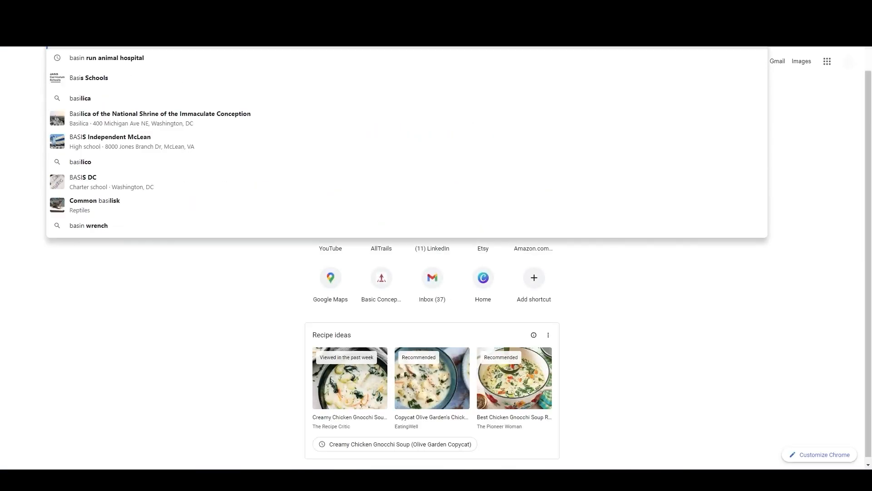
{"action": "key", "text": "Return"}
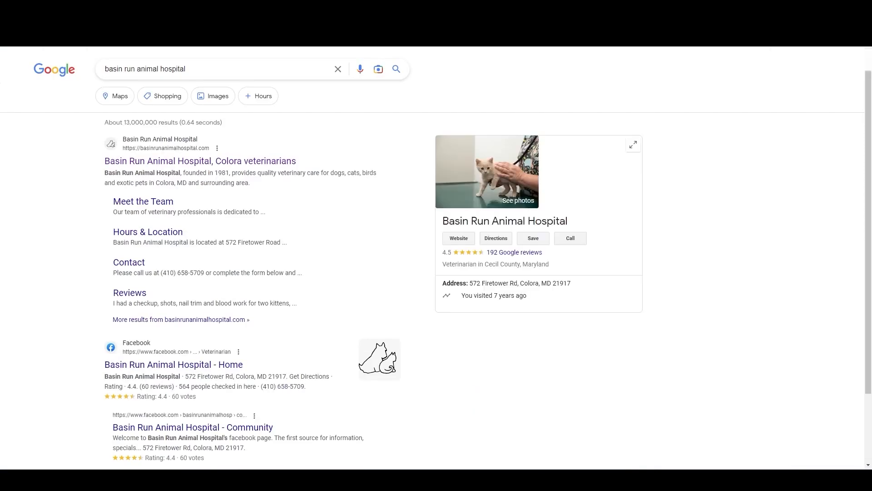
{"action": "left_click", "coordinate": [172, 159]}
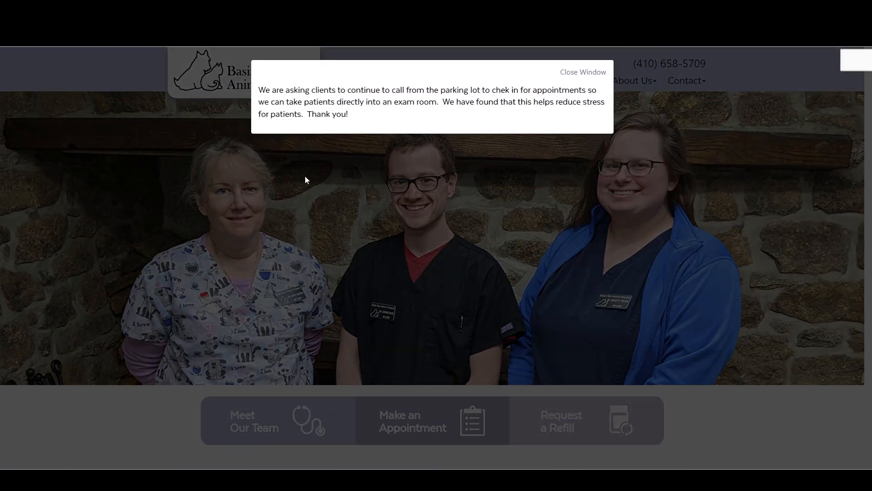
{"action": "left_click", "coordinate": [598, 73]}
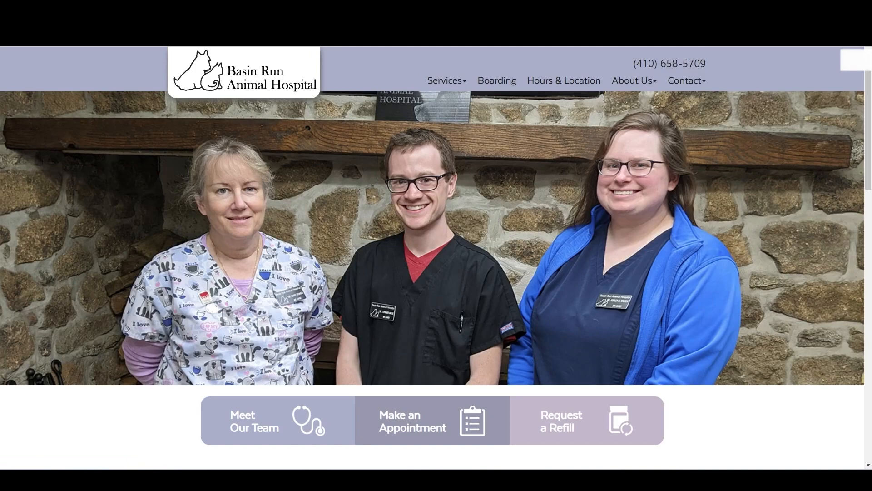
{"action": "key", "text": "ctrl+c"}
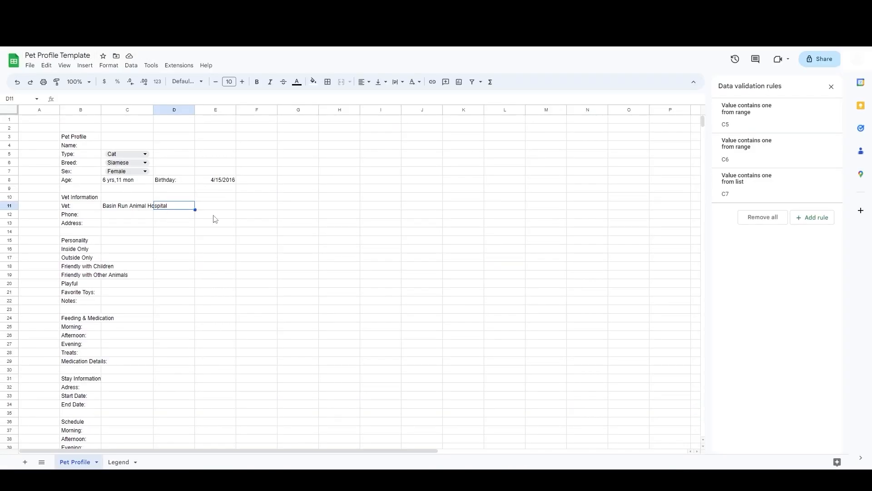
{"action": "key", "text": "Left"}
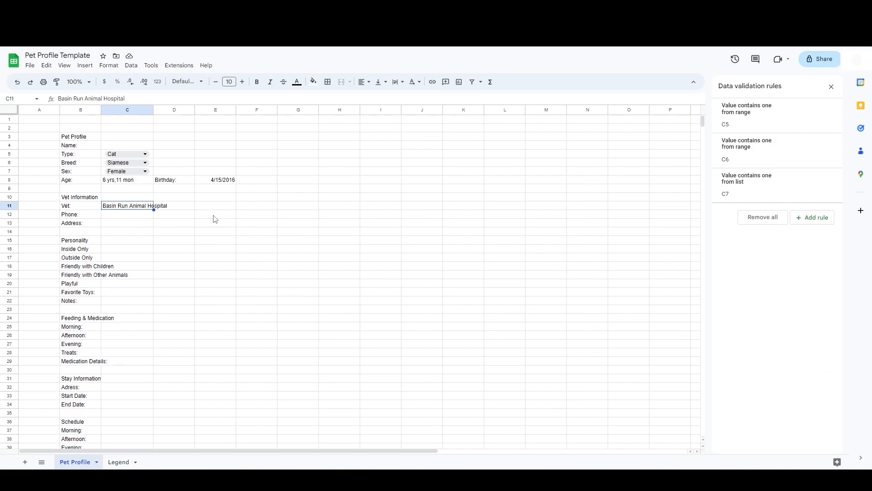
{"action": "right_click", "coordinate": [140, 209]}
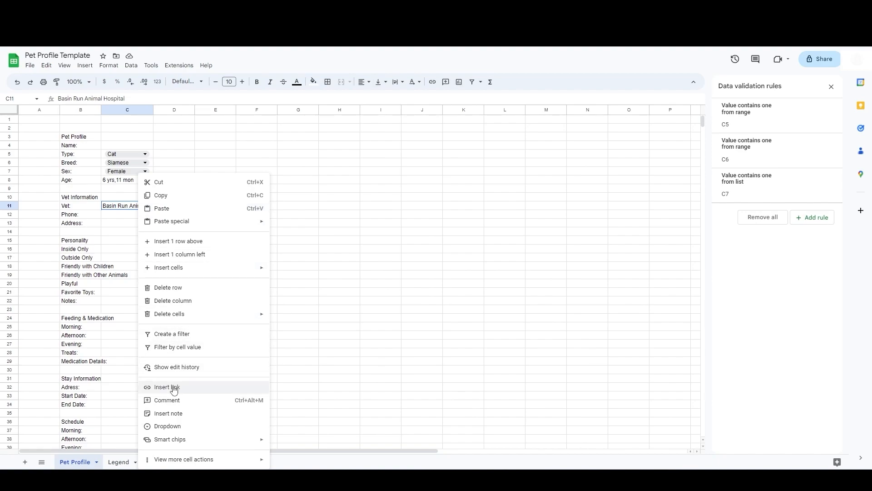
{"action": "left_click", "coordinate": [128, 211]}
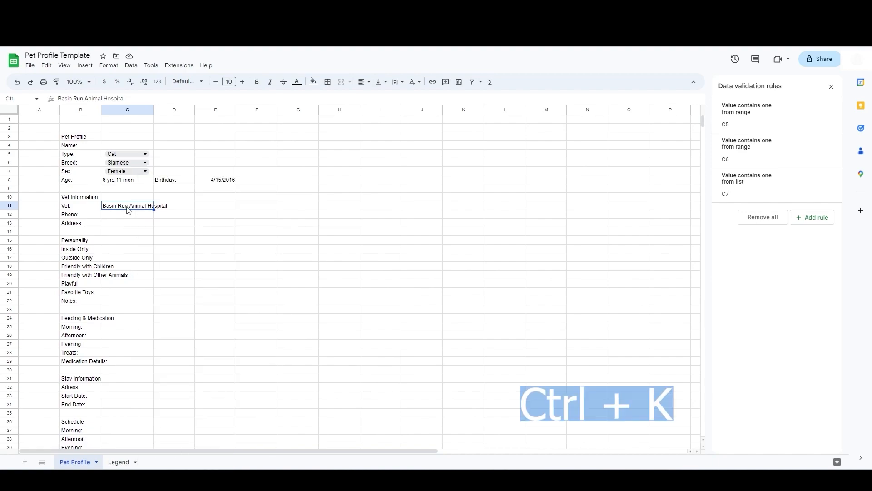
{"action": "key", "text": "ctrl+k"}
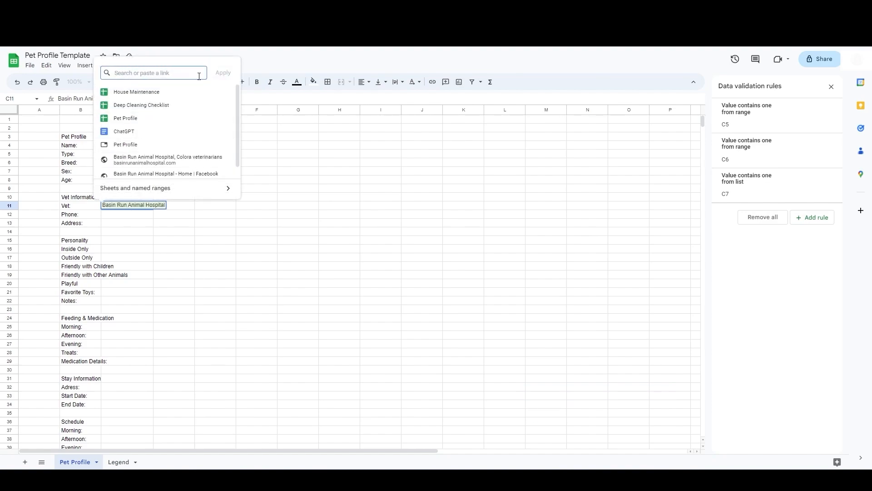
{"action": "key", "text": "ctrl+v"}
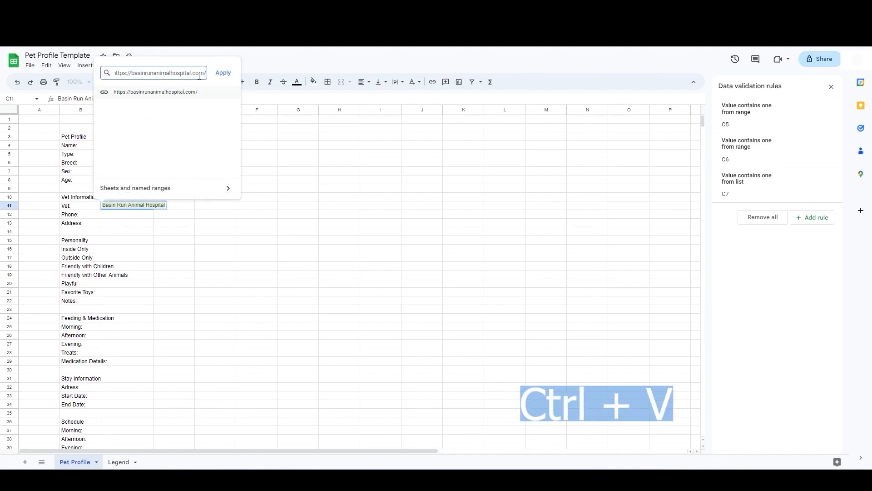
{"action": "left_click", "coordinate": [222, 74]}
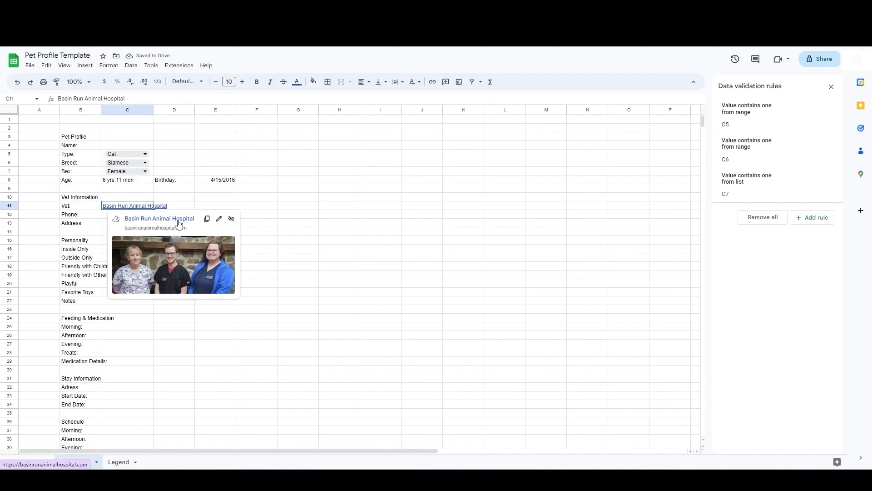
Step: Copy the hospital's phone number from its website and paste it into the Phone cell C12
{"action": "left_click", "coordinate": [178, 222]}
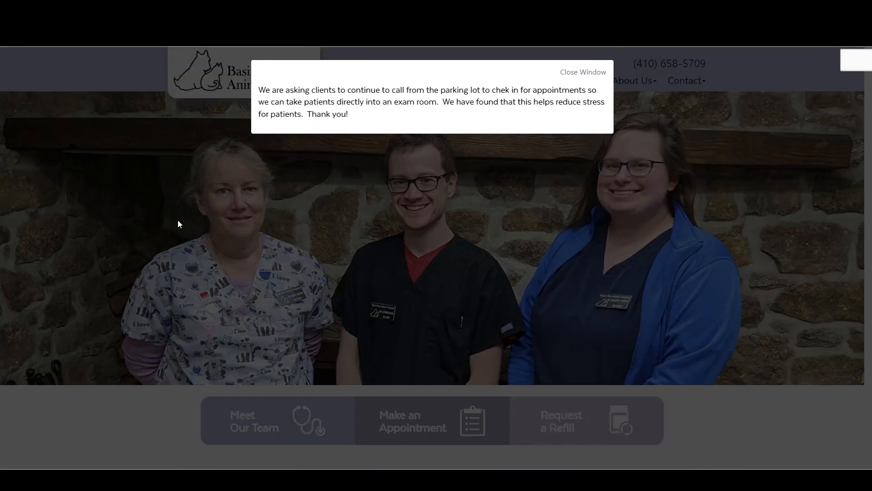
{"action": "left_click", "coordinate": [591, 78]}
{"action": "left_click_drag", "start_coordinate": [707, 63], "coordinate": [635, 68]}
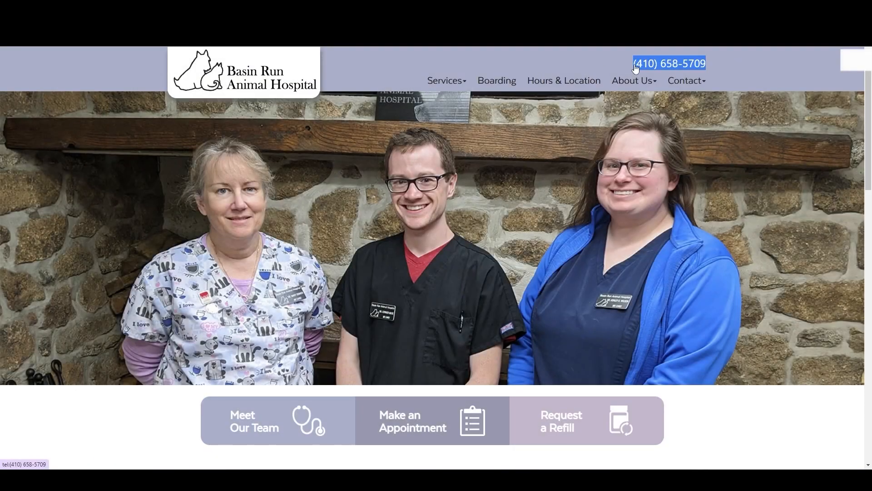
{"action": "key", "text": "ctrl+shift+Tab"}
{"action": "left_click", "coordinate": [125, 214]}
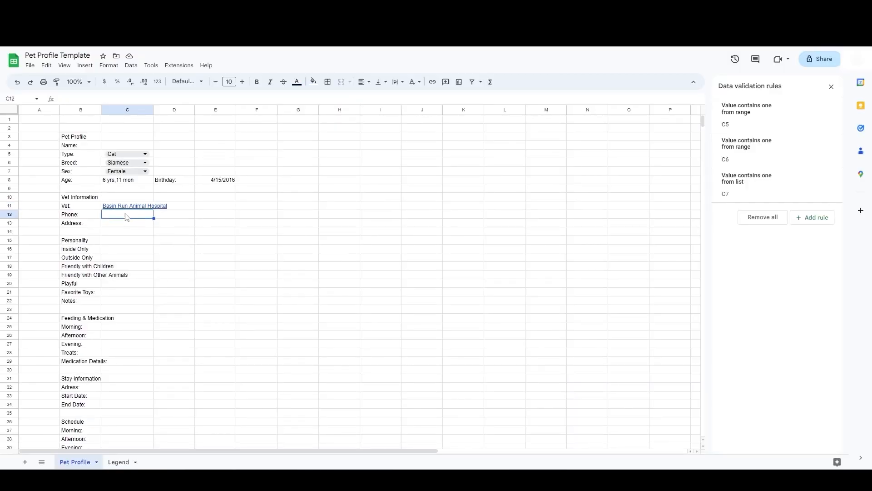
{"action": "key", "text": "ctrl+v"}
{"action": "key", "text": "Tab"}
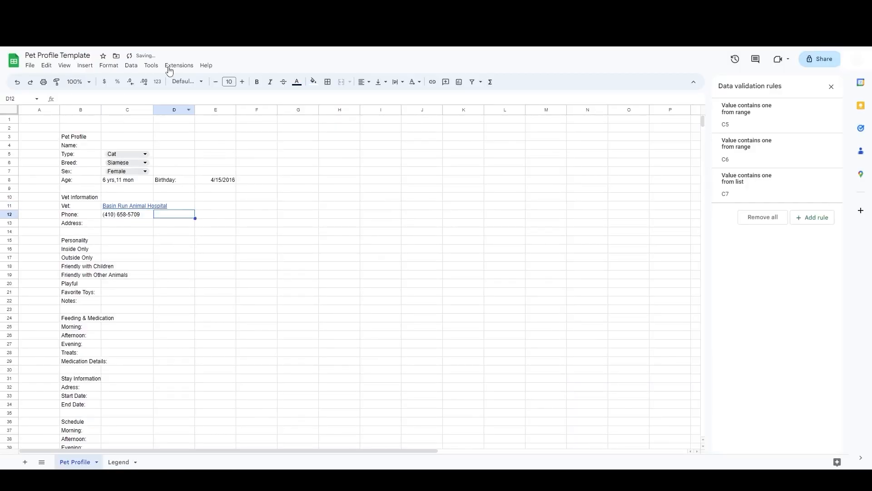
Step: Copy the hospital's street address from its website and paste it into the Address cell C13
{"action": "key", "text": "ctrl+Tab"}
{"action": "scroll", "coordinate": [634, 238], "scroll_direction": "down", "scroll_amount": 20}
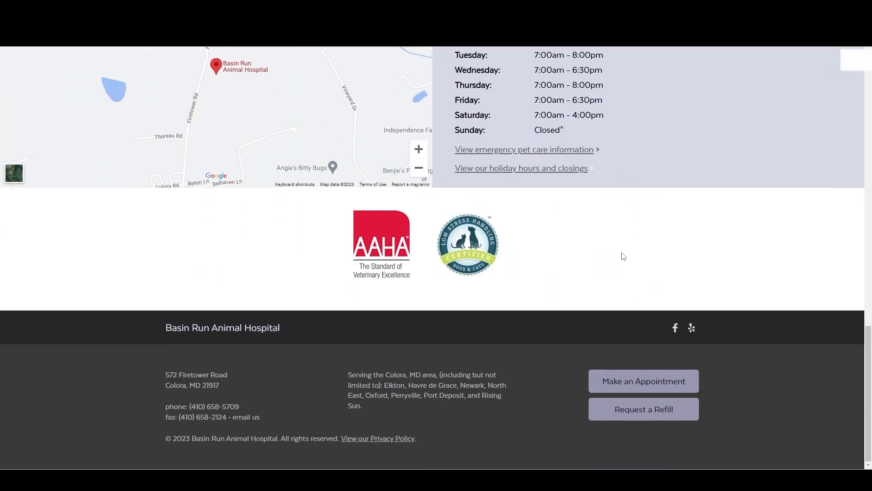
{"action": "left_click_drag", "start_coordinate": [228, 391], "coordinate": [167, 376]}
{"action": "key", "text": "ctrl+c"}
{"action": "key", "text": "ctrl+Tab"}
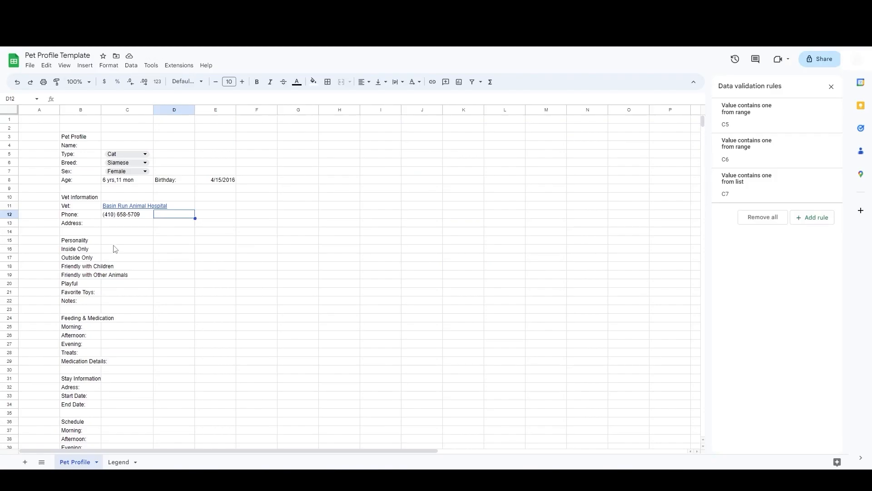
{"action": "double_click", "coordinate": [120, 223]}
{"action": "key", "text": "ctrl+v"}
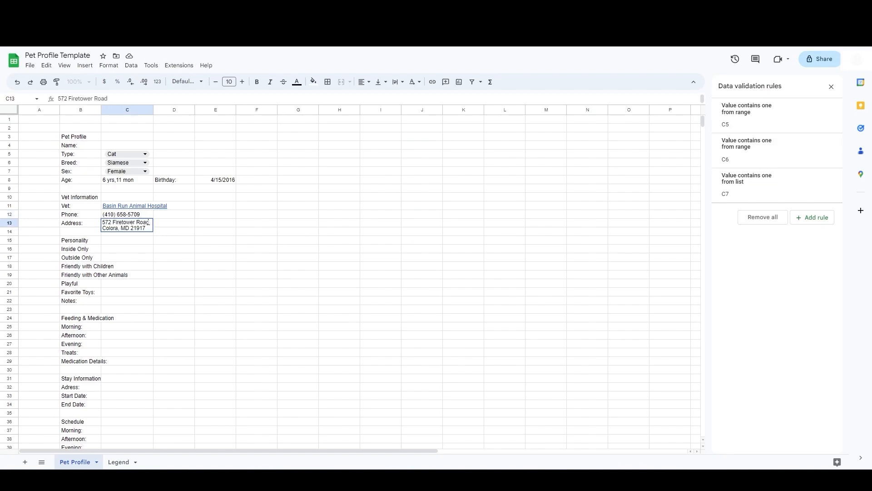
Step: Move the personality options from B16:B20 one column over to C16:C20
{"action": "left_click", "coordinate": [127, 249]}
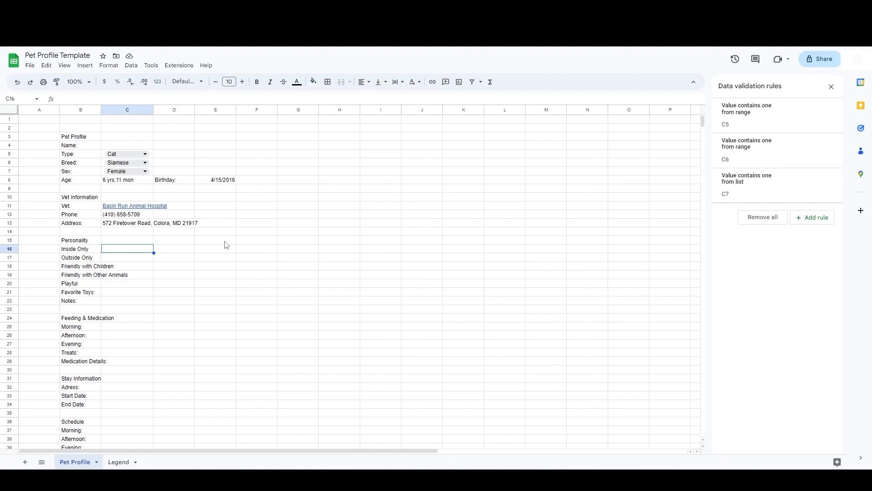
{"action": "left_click_drag", "start_coordinate": [83, 250], "coordinate": [91, 285]}
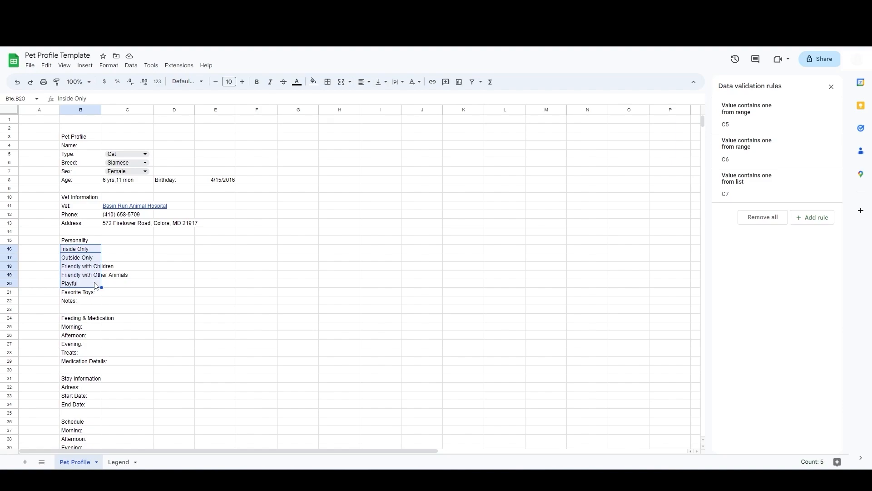
{"action": "key", "text": "ctrl+x"}
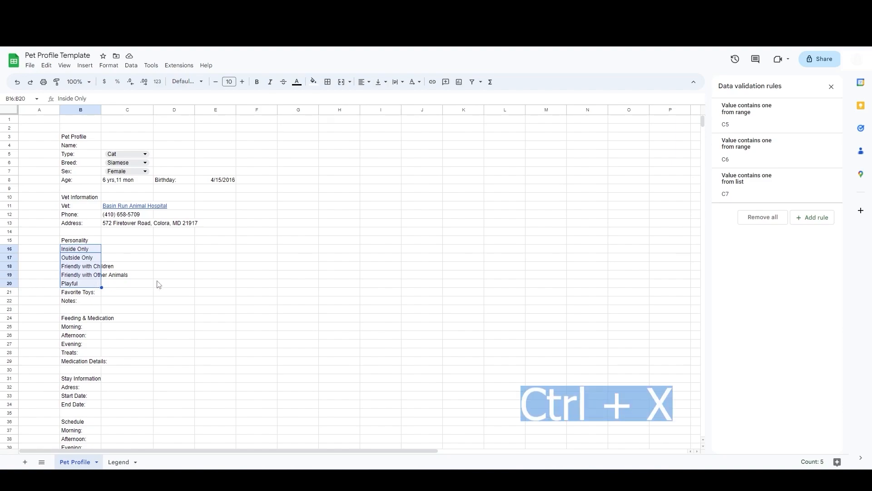
{"action": "left_click", "coordinate": [118, 251]}
{"action": "key", "text": "ctrl+v"}
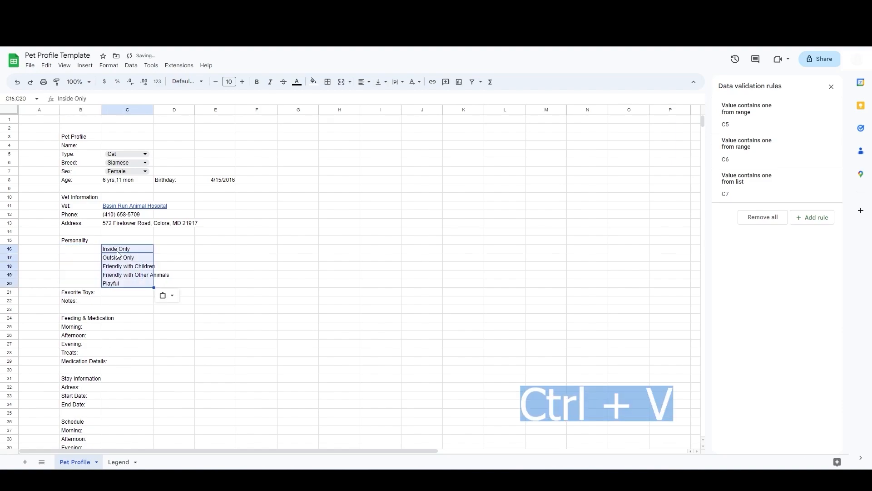
{"action": "left_click", "coordinate": [74, 252]}
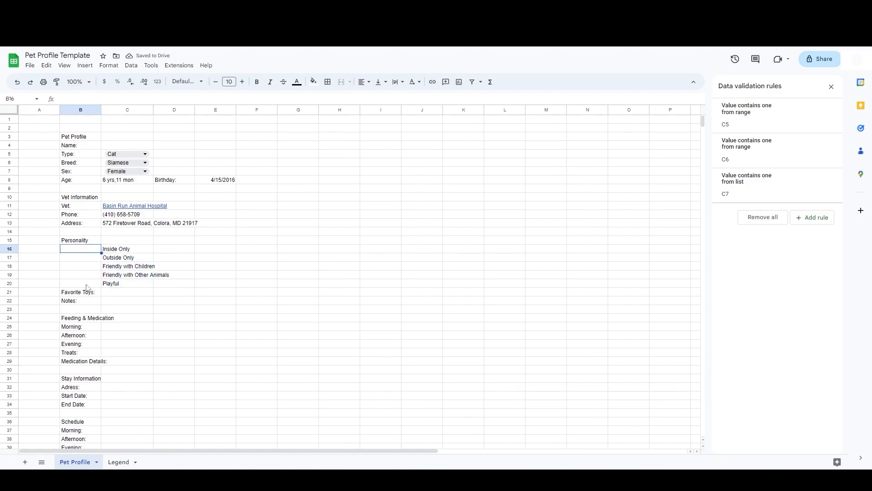
Step: Insert a checkbox in B16 and fill it down through B20 beside each personality option
{"action": "left_click", "coordinate": [89, 67]}
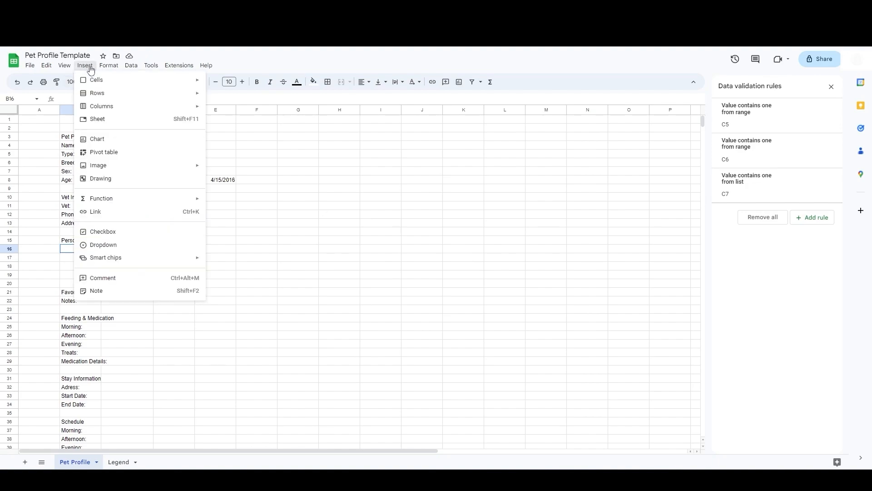
{"action": "left_click", "coordinate": [100, 232]}
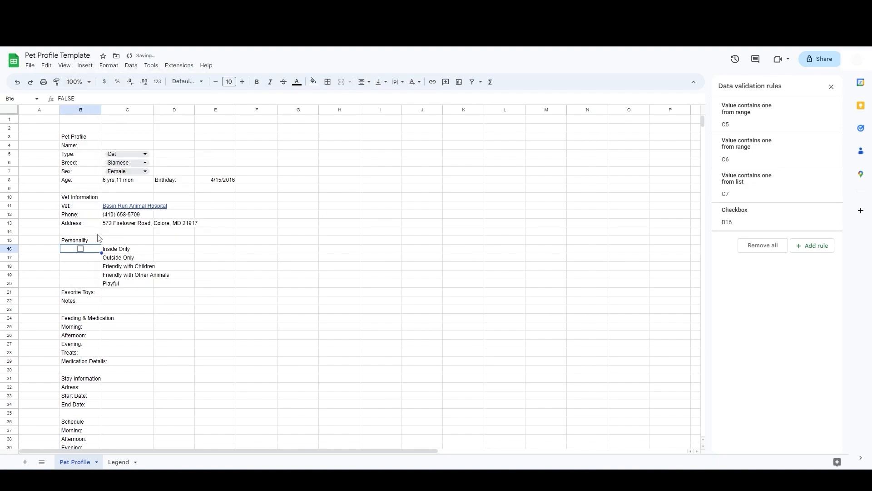
{"action": "left_click", "coordinate": [86, 258]}
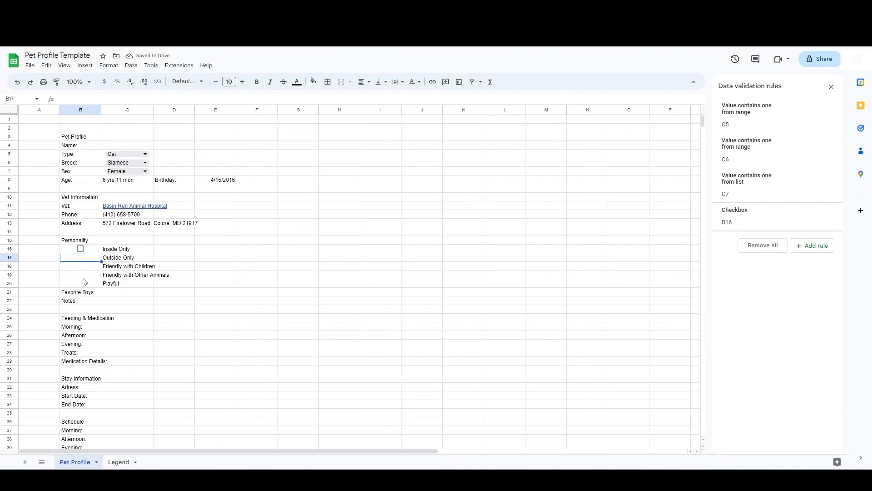
{"action": "left_click", "coordinate": [95, 250]}
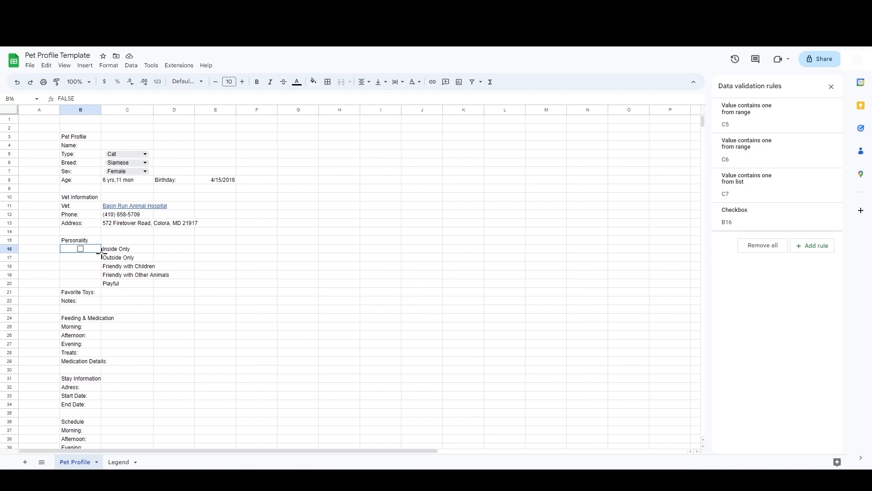
{"action": "left_click_drag", "start_coordinate": [101, 253], "coordinate": [93, 285]}
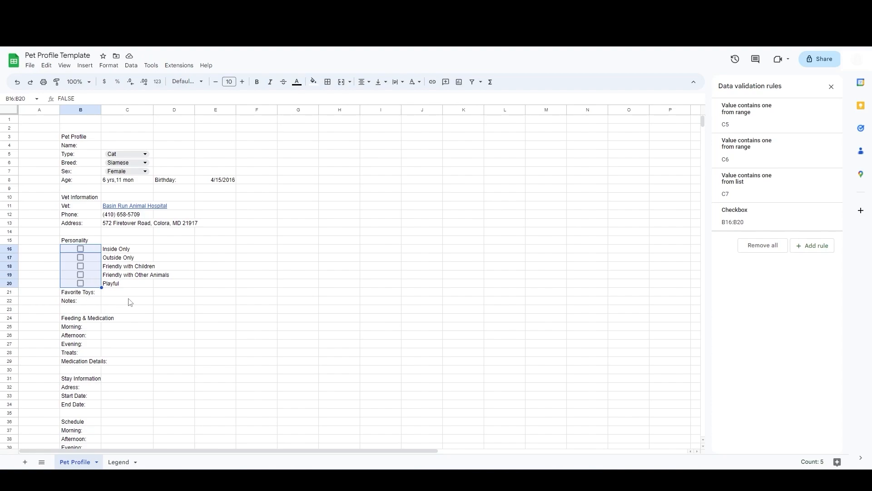
Step: Move the Feeding & Medication labels from B25:B29 down one row to B26:B30
{"action": "left_click", "coordinate": [142, 300]}
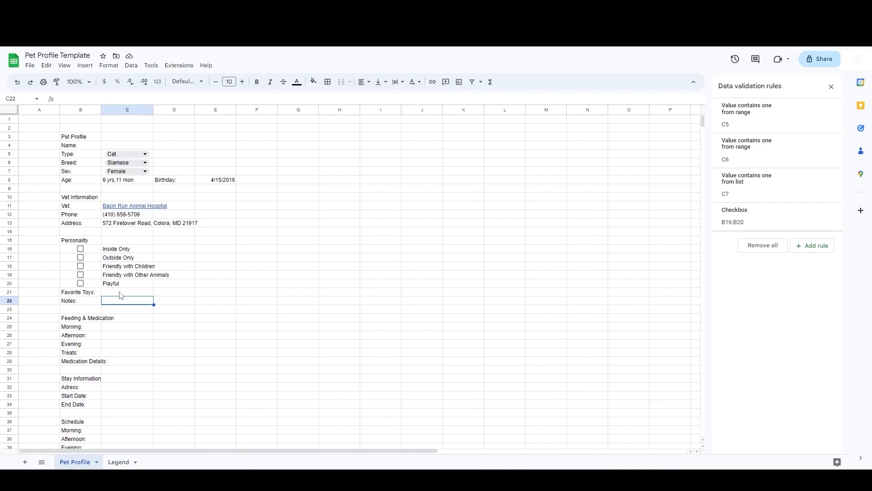
{"action": "left_click", "coordinate": [123, 331]}
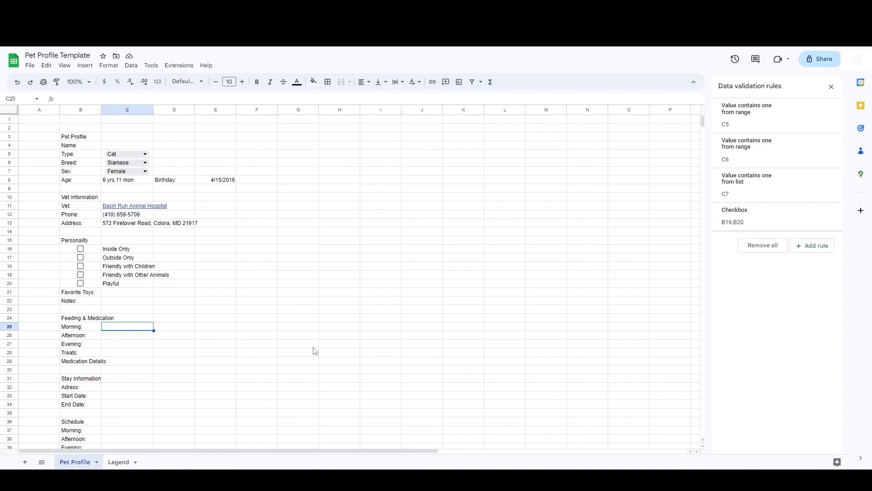
{"action": "left_click", "coordinate": [93, 328]}
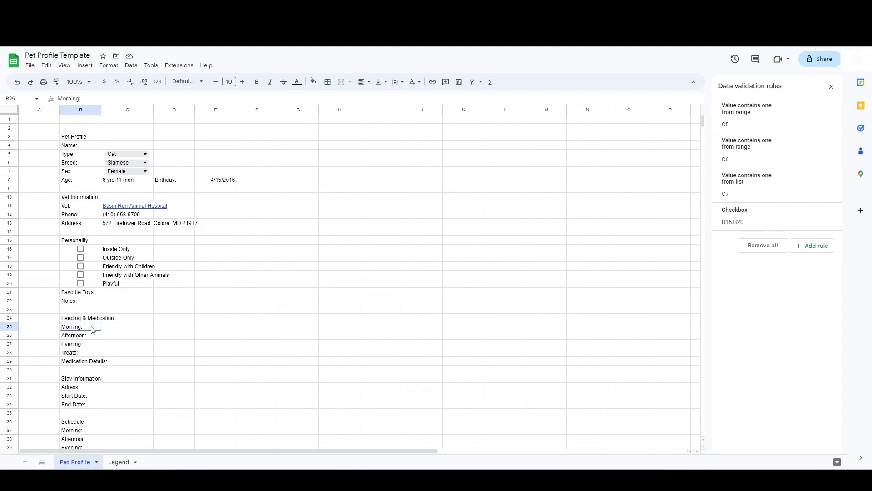
{"action": "left_click", "coordinate": [86, 361], "text": "shift"}
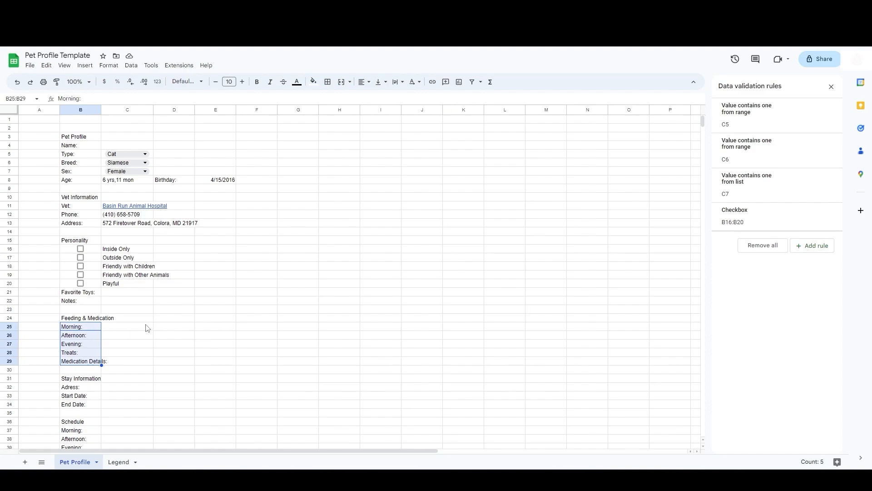
{"action": "key", "text": "ctrl+c"}
{"action": "key", "text": "ctrl+x"}
{"action": "left_click", "coordinate": [88, 338]}
{"action": "key", "text": "ctrl+v"}
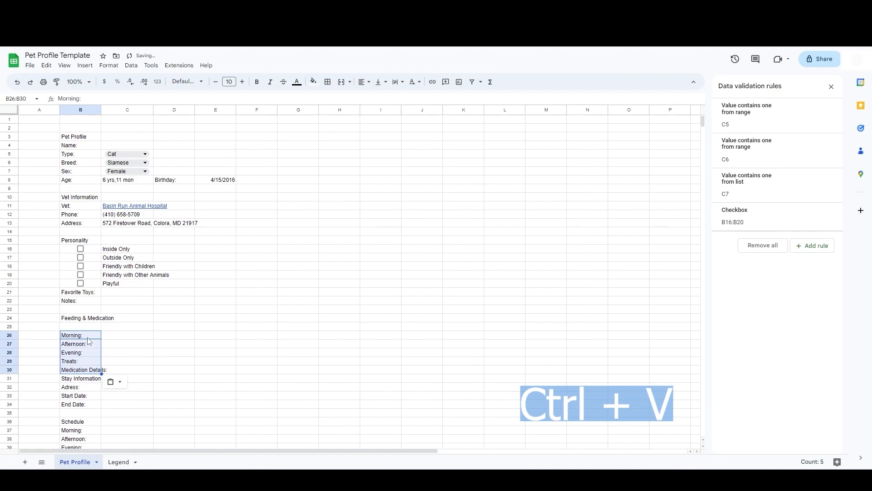
Step: Insert a blank row above the Stay Information label at row 31
{"action": "left_click", "coordinate": [9, 378]}
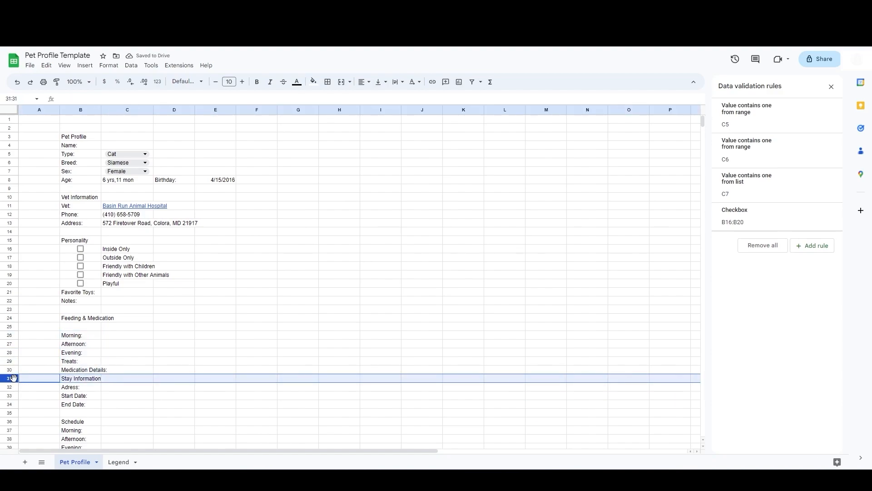
{"action": "right_click", "coordinate": [11, 378]}
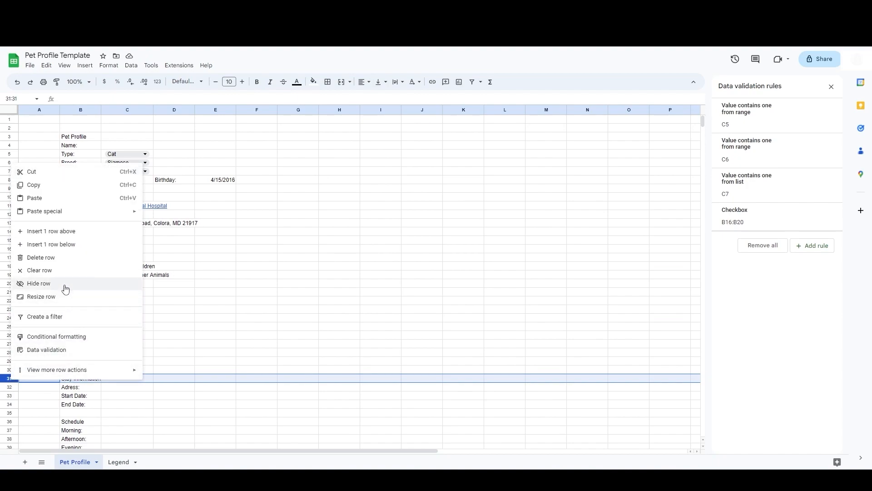
{"action": "left_click", "coordinate": [75, 235]}
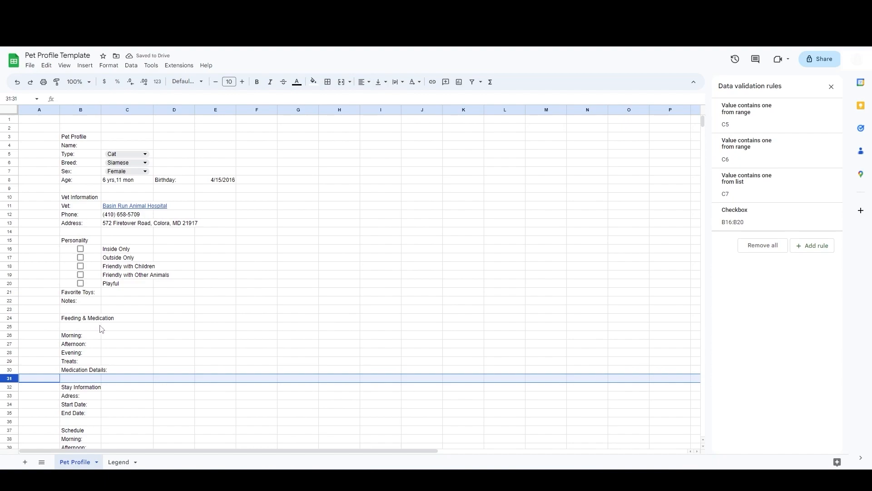
Step: Enter the column headers Qty:, Type: and Medication: across C25 to E25
{"action": "left_click", "coordinate": [115, 327]}
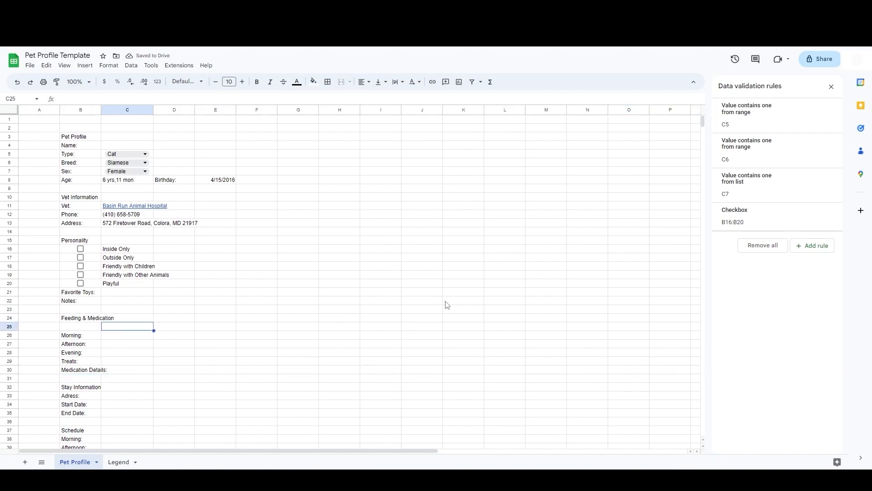
{"action": "type", "text": "Qty:"}
{"action": "key", "text": "Tab"}
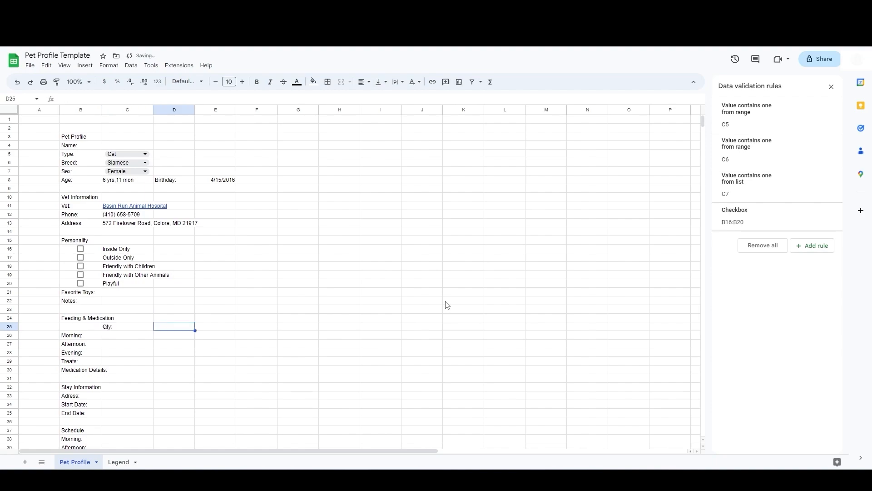
{"action": "type", "text": "Type:"}
{"action": "key", "text": "Tab"}
{"action": "type", "text": "Me"}
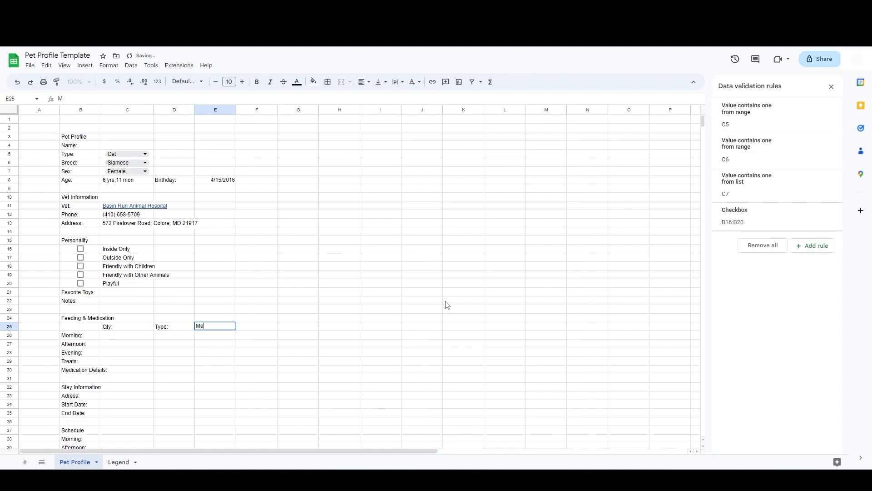
{"action": "type", "text": "dication:"}
{"action": "key", "text": "Tab"}
Step: Add a dropdown with the options Cup, Scoop and Can to D26 and fill it down through D28
{"action": "left_click", "coordinate": [132, 337]}
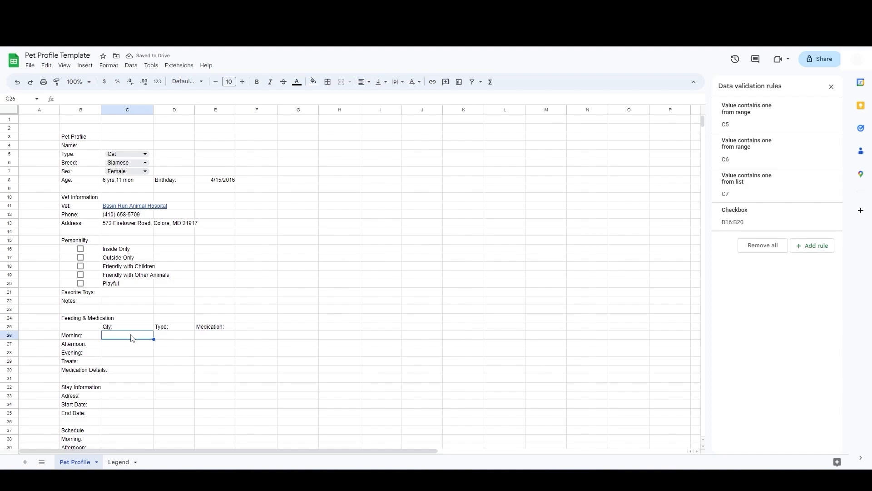
{"action": "left_click", "coordinate": [180, 337]}
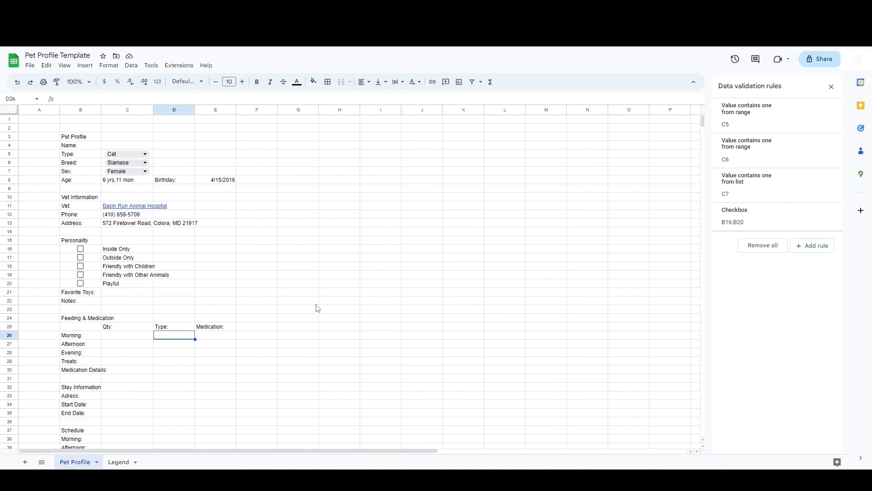
{"action": "left_click", "coordinate": [825, 246]}
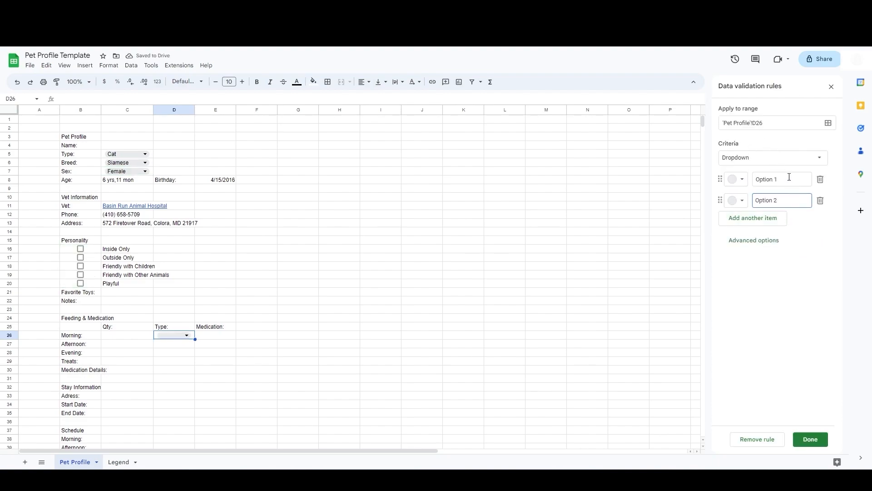
{"action": "left_click", "coordinate": [789, 178]}
{"action": "key", "text": "ctrl+a"}
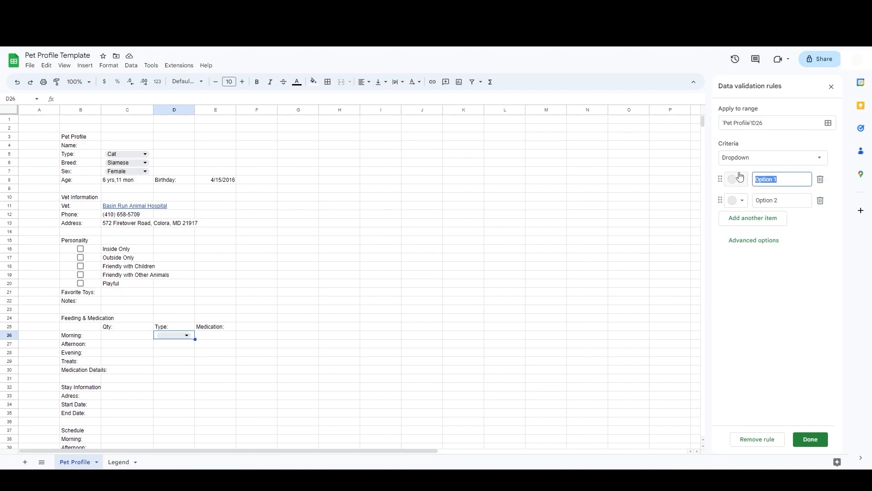
{"action": "type", "text": "Cup"}
{"action": "left_click", "coordinate": [755, 201]}
{"action": "key", "text": "ctrl+a"}
{"action": "type", "text": "Scoop"}
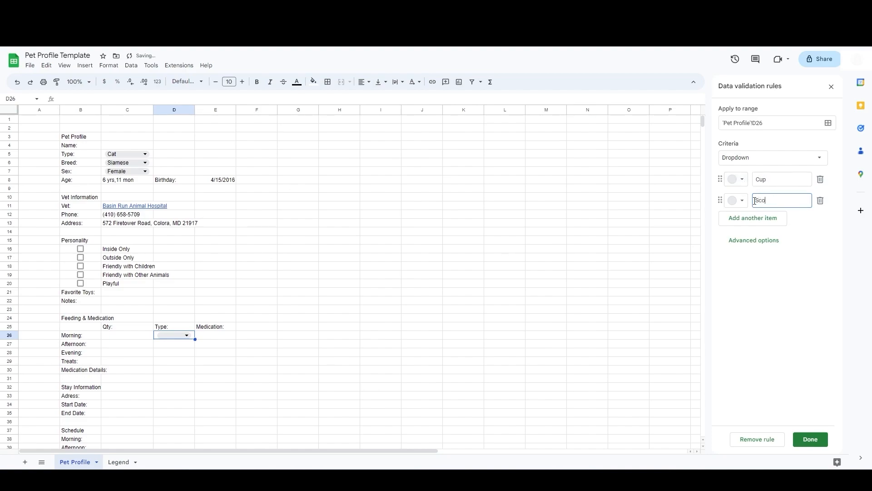
{"action": "left_click", "coordinate": [752, 224]}
{"action": "type", "text": "Can"}
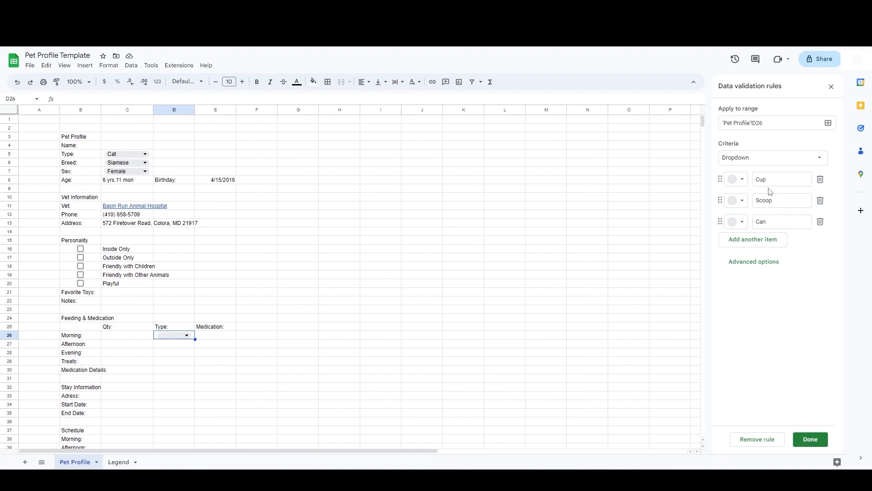
{"action": "left_click", "coordinate": [810, 439]}
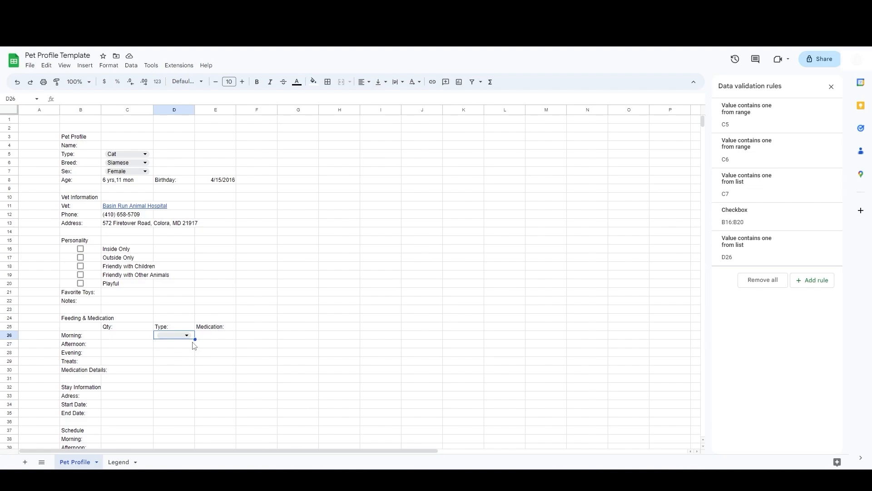
{"action": "left_click_drag", "start_coordinate": [195, 339], "coordinate": [195, 356]}
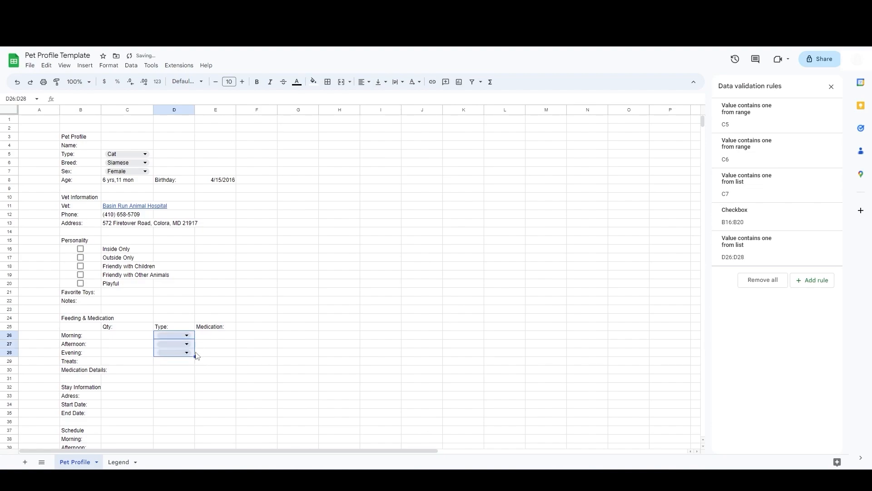
Step: Enter Yes in E26 and No in E27 under the Medication header
{"action": "left_click", "coordinate": [219, 340]}
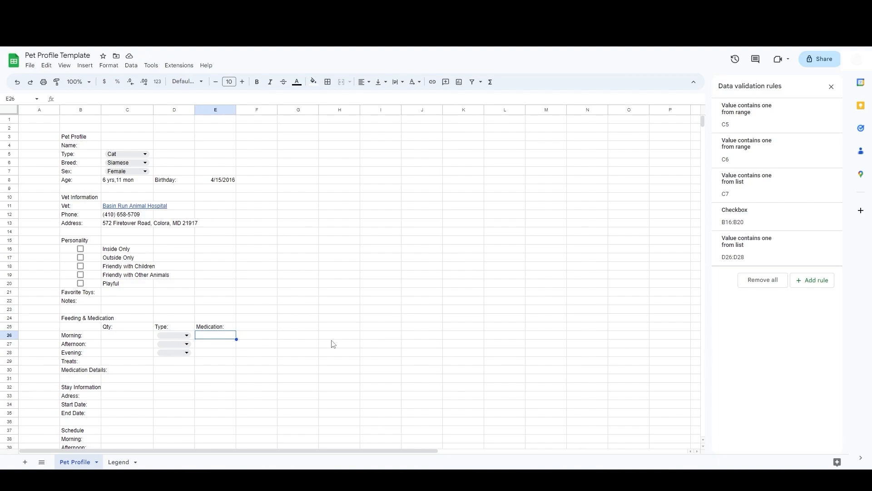
{"action": "type", "text": "Yes"}
{"action": "key", "text": "Return"}
{"action": "type", "text": "No"}
{"action": "left_click", "coordinate": [222, 338]}
Step: Add a conditional format rule that fills E26 yellow when its text is exactly Yes
{"action": "left_click", "coordinate": [105, 69]}
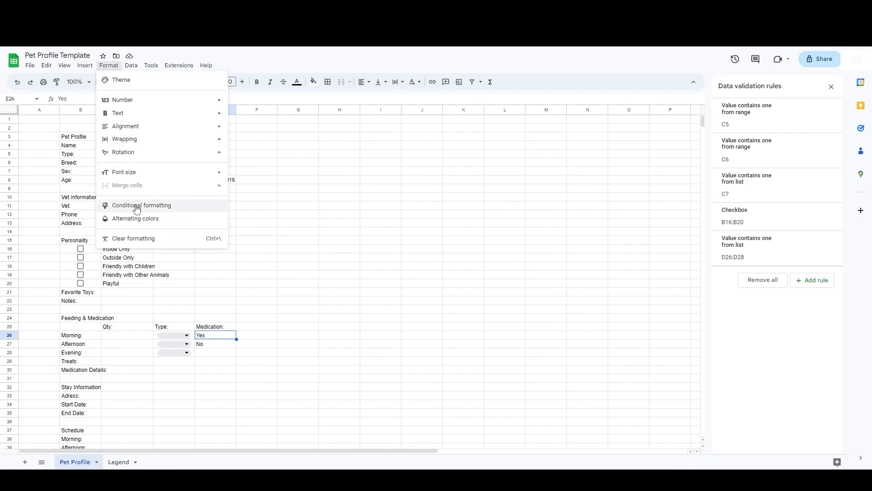
{"action": "left_click", "coordinate": [152, 206]}
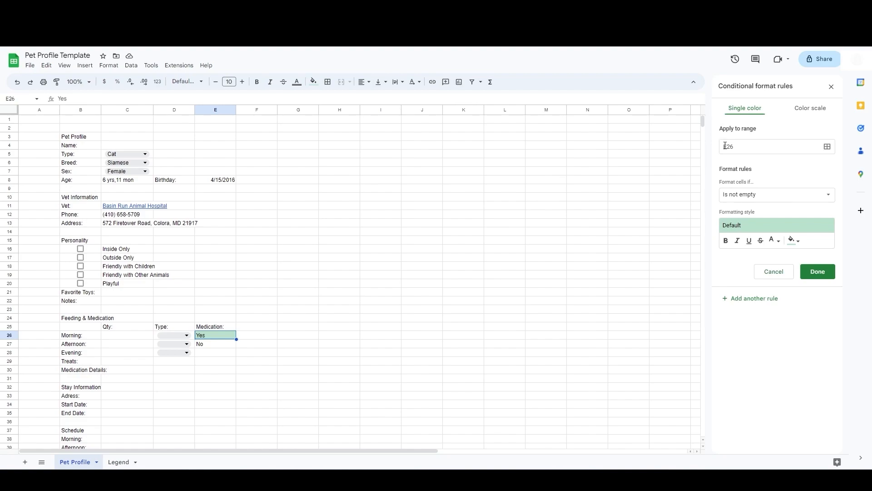
{"action": "left_click", "coordinate": [784, 198]}
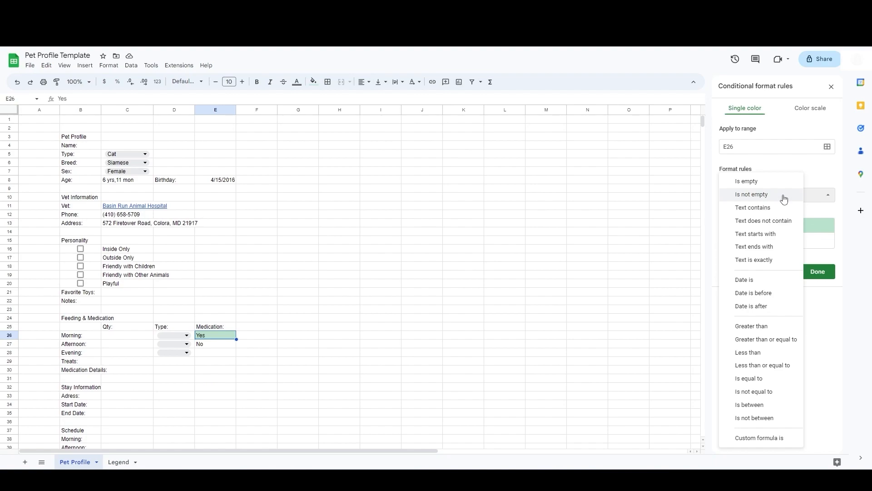
{"action": "left_click", "coordinate": [761, 263]}
{"action": "left_click", "coordinate": [740, 211]}
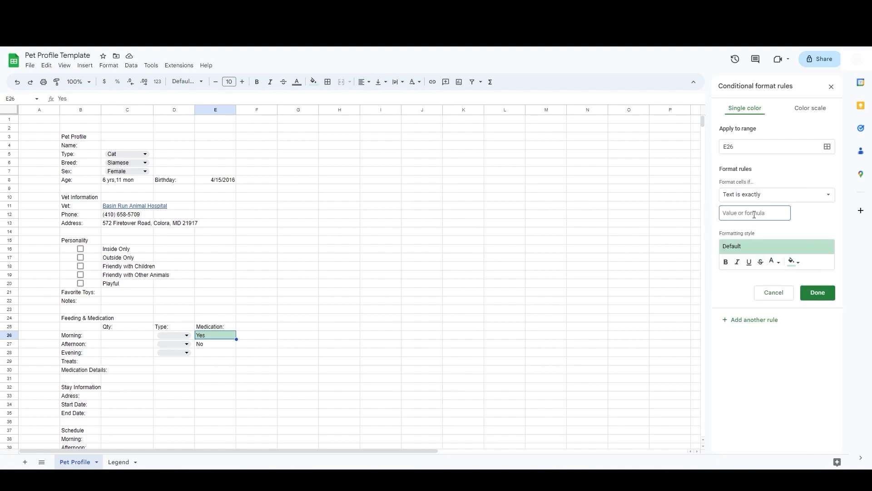
{"action": "type", "text": "Yes"}
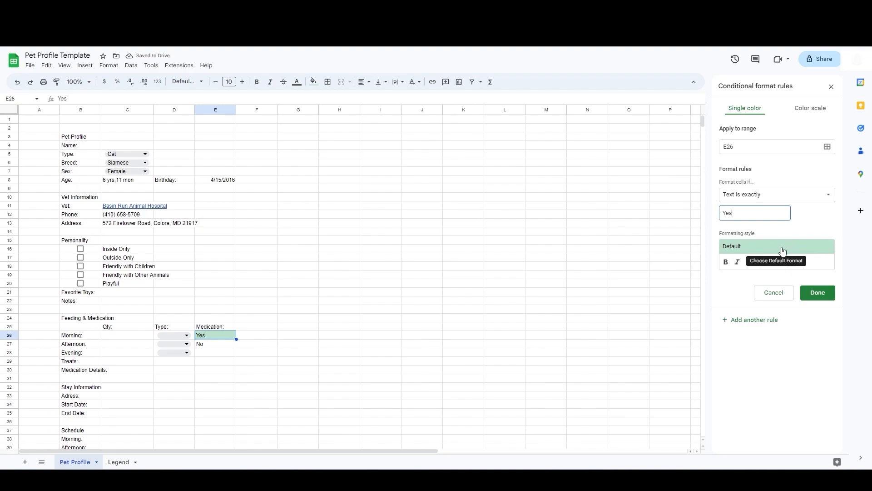
{"action": "left_click", "coordinate": [793, 261]}
{"action": "left_click", "coordinate": [744, 302]}
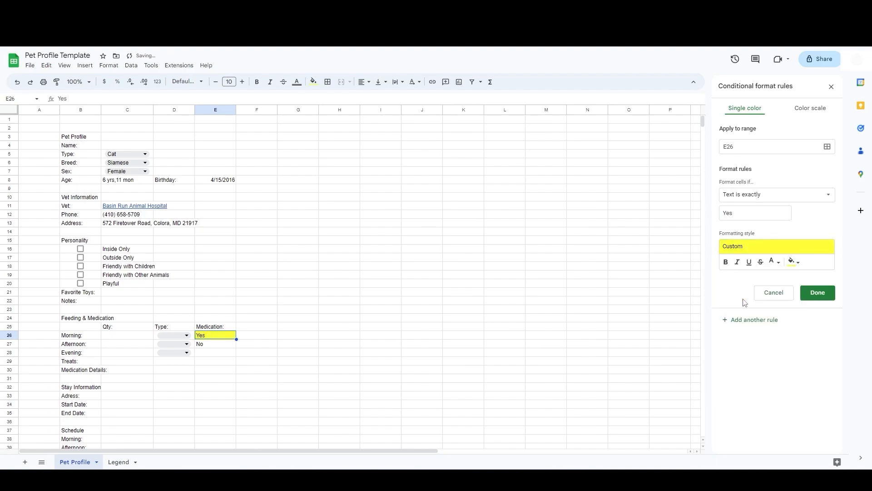
{"action": "left_click", "coordinate": [817, 296]}
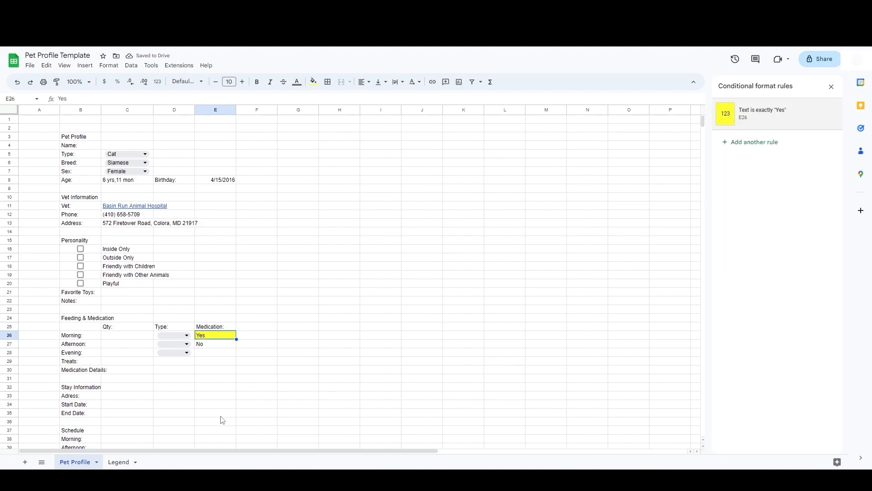
Step: Extend the Yes highlight down through E28 and set E27 and E28 to No
{"action": "left_click_drag", "start_coordinate": [236, 339], "coordinate": [235, 353]}
{"action": "left_click", "coordinate": [215, 348]}
{"action": "type", "text": "No"}
{"action": "key", "text": "Return"}
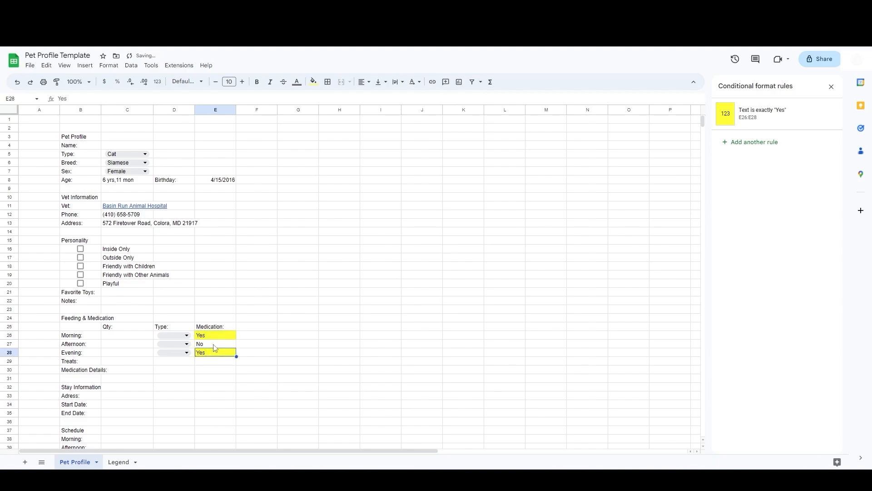
{"action": "type", "text": "No"}
{"action": "key", "text": "Return"}
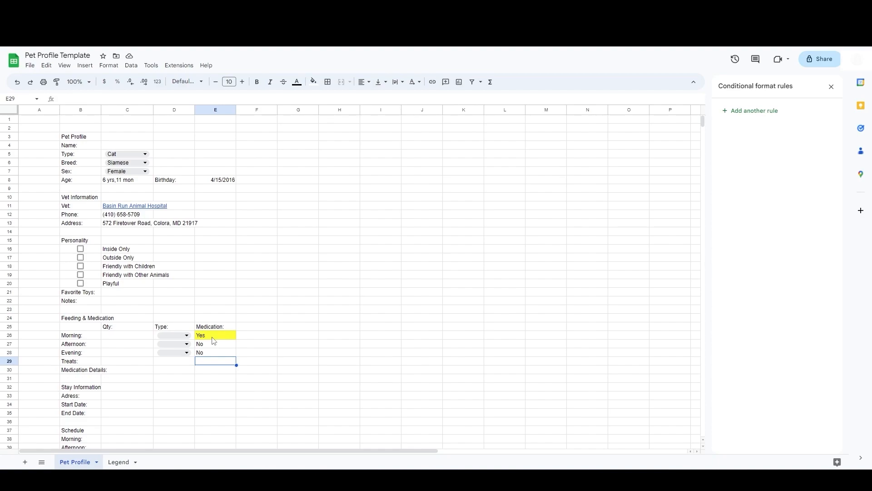
Step: Apply a valid-date validation rule to the Start Date cell C34
{"action": "left_click", "coordinate": [113, 396]}
{"action": "scroll", "coordinate": [115, 398], "scroll_direction": "down", "scroll_amount": 3}
{"action": "scroll", "coordinate": [114, 396], "scroll_direction": "down", "scroll_amount": 2}
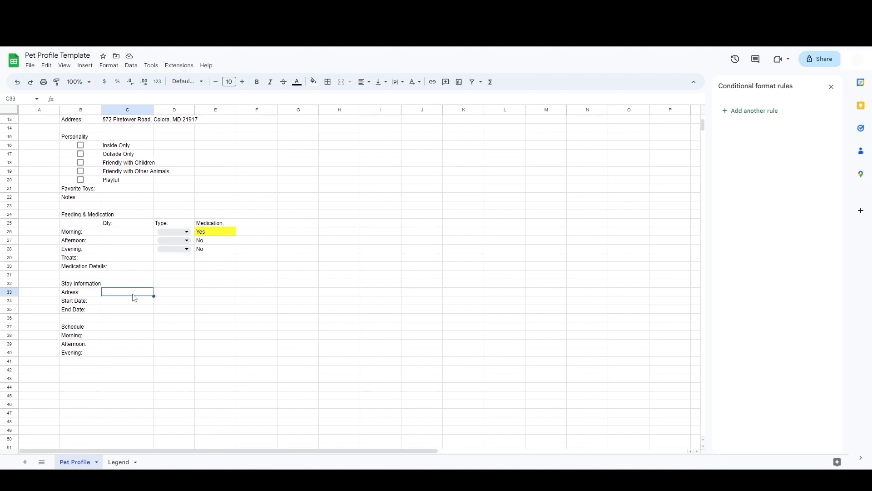
{"action": "left_click", "coordinate": [134, 298]}
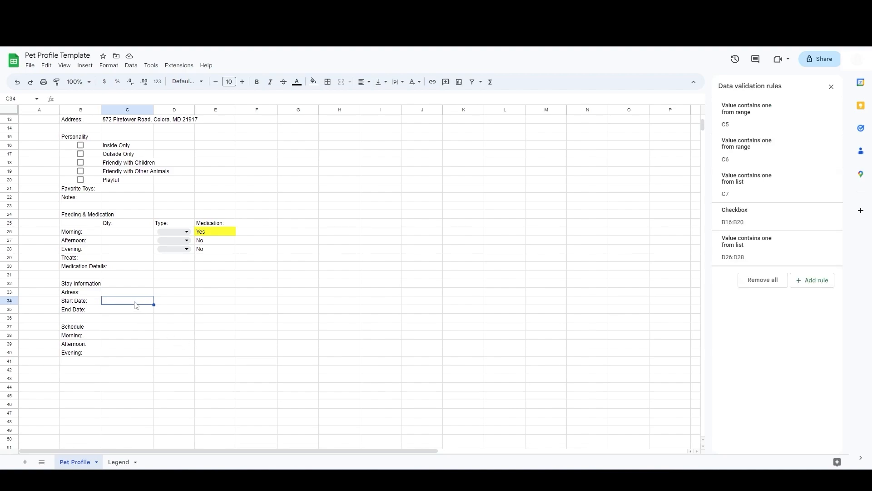
{"action": "left_click", "coordinate": [133, 67]}
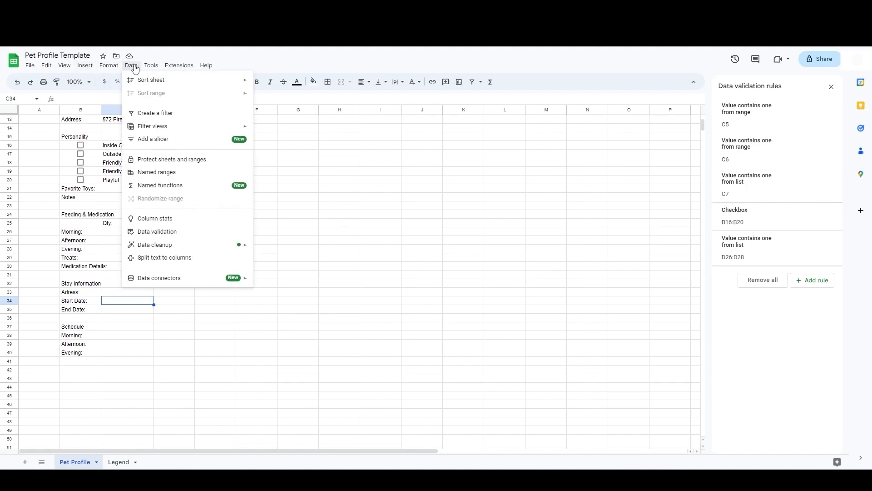
{"action": "left_click", "coordinate": [159, 230]}
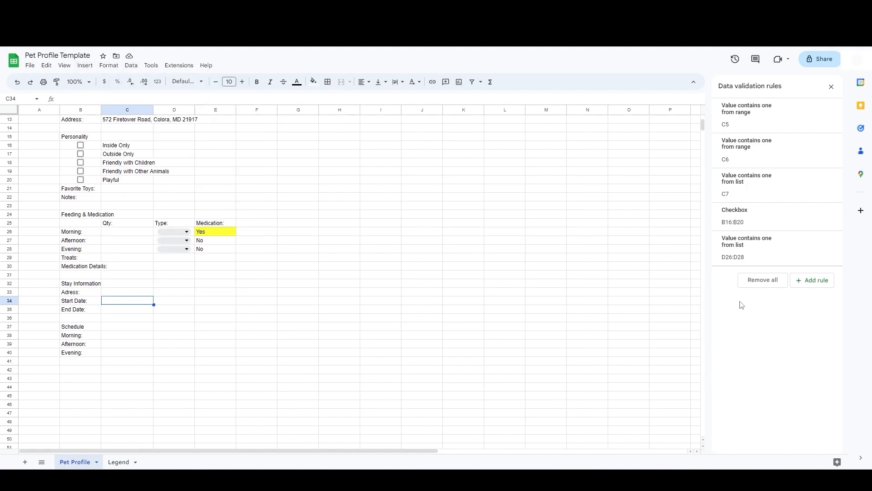
{"action": "left_click", "coordinate": [819, 285]}
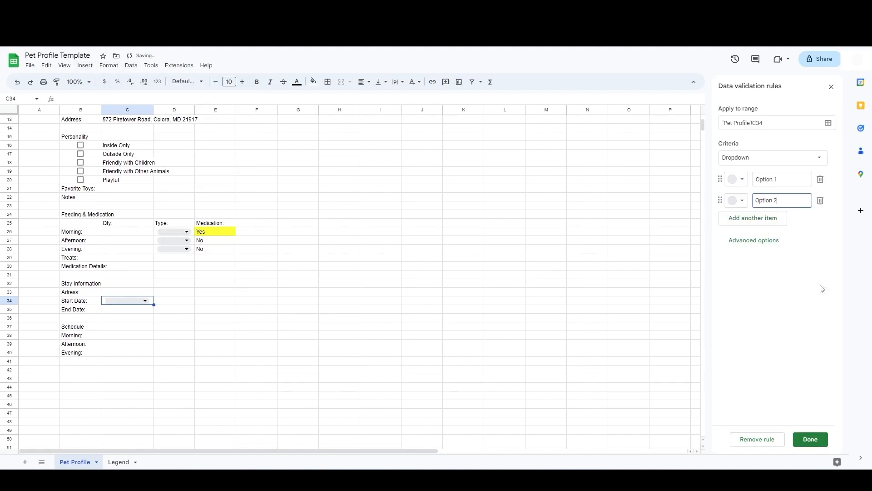
{"action": "left_click", "coordinate": [732, 160]}
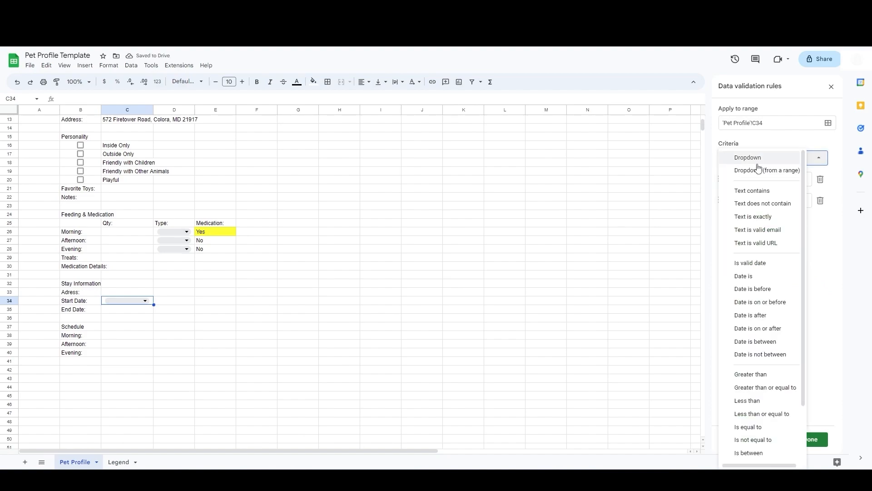
{"action": "left_click", "coordinate": [759, 264]}
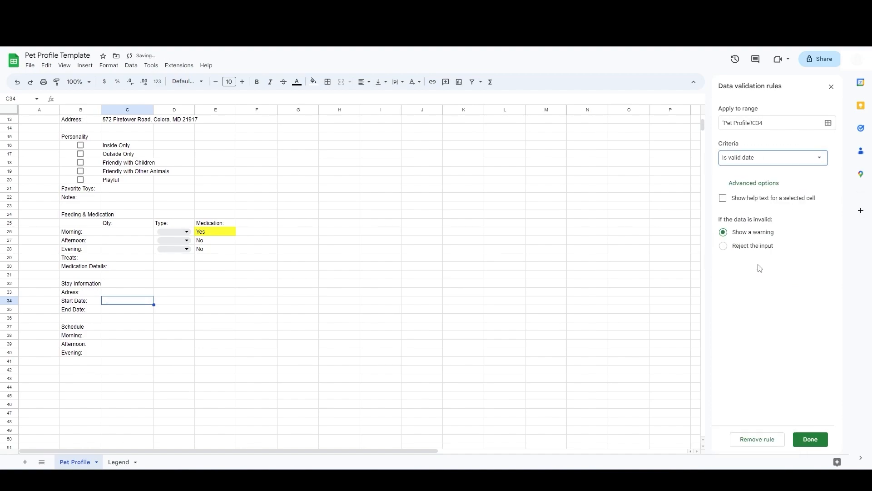
{"action": "left_click", "coordinate": [811, 437]}
Step: Pick 3/31/2023 as the start date in C34 from the date picker
{"action": "double_click", "coordinate": [146, 301]}
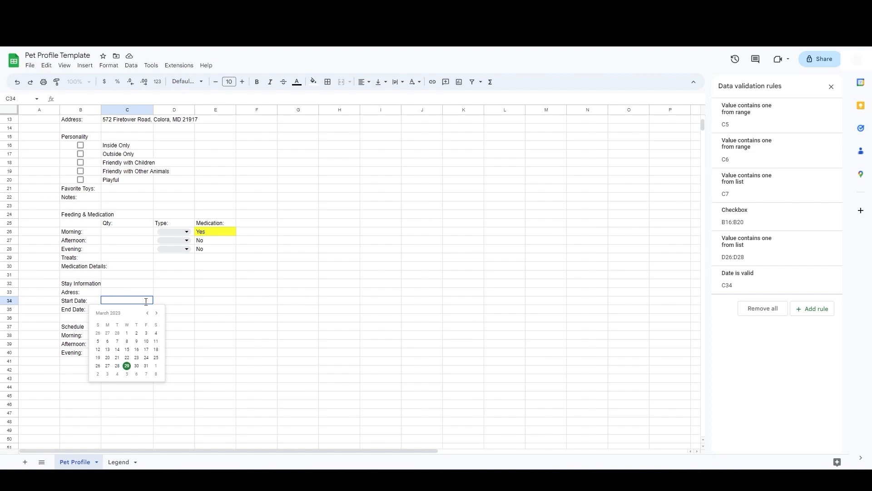
{"action": "left_click", "coordinate": [146, 358]}
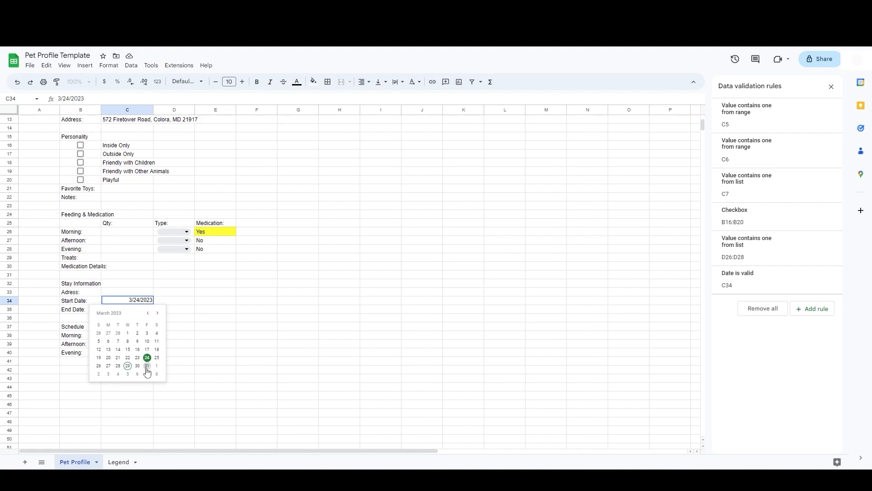
{"action": "left_click", "coordinate": [147, 367]}
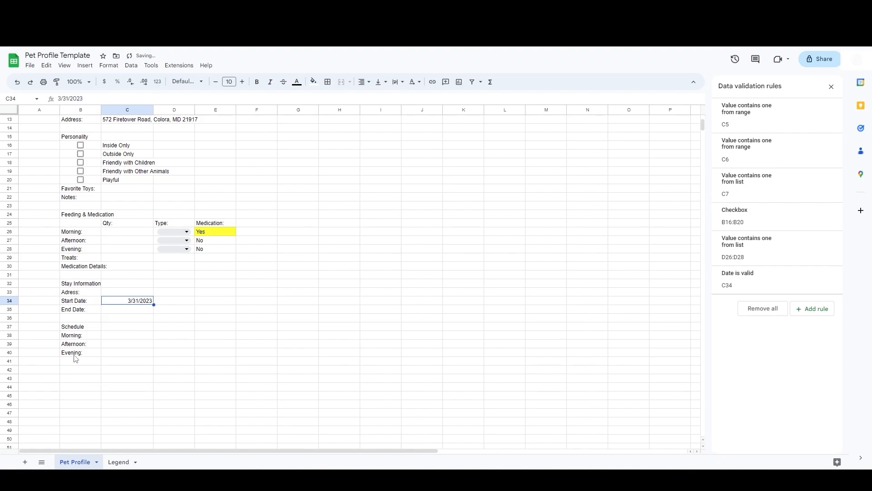
Step: Add a valid-date validation rule to the End Date cell C35
{"action": "left_click", "coordinate": [111, 312]}
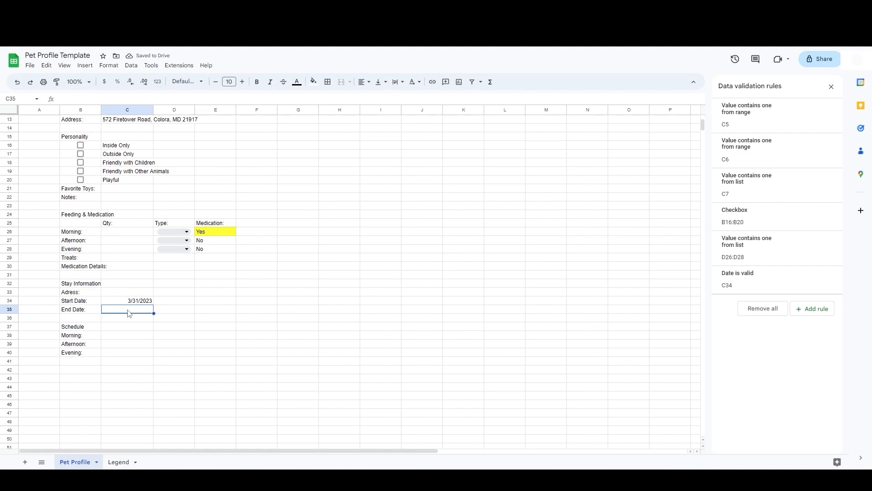
{"action": "left_click", "coordinate": [812, 309]}
{"action": "left_click", "coordinate": [767, 158]}
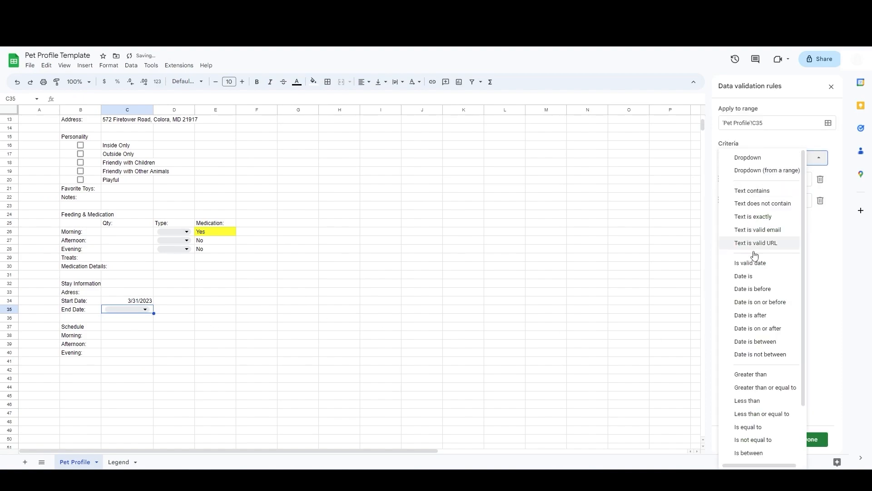
{"action": "left_click", "coordinate": [754, 263]}
{"action": "left_click", "coordinate": [811, 438]}
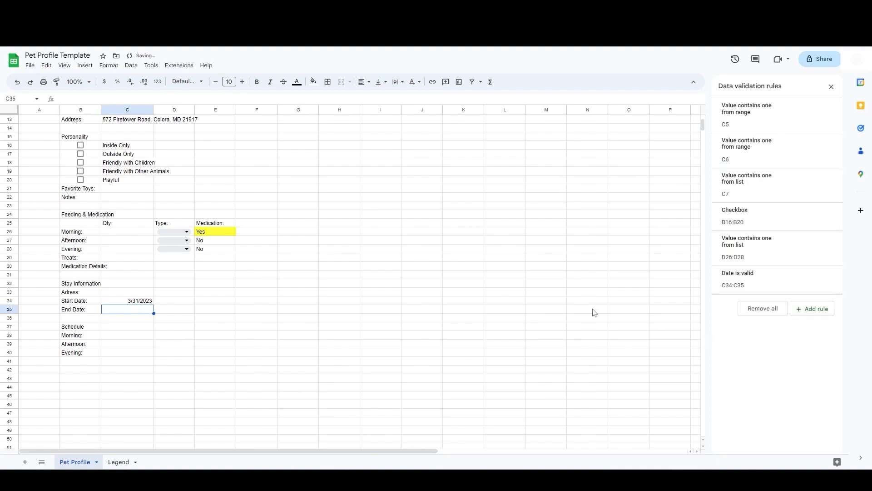
Step: Pick 4/2/2023 as the end date in C35 from the date picker
{"action": "double_click", "coordinate": [132, 309]}
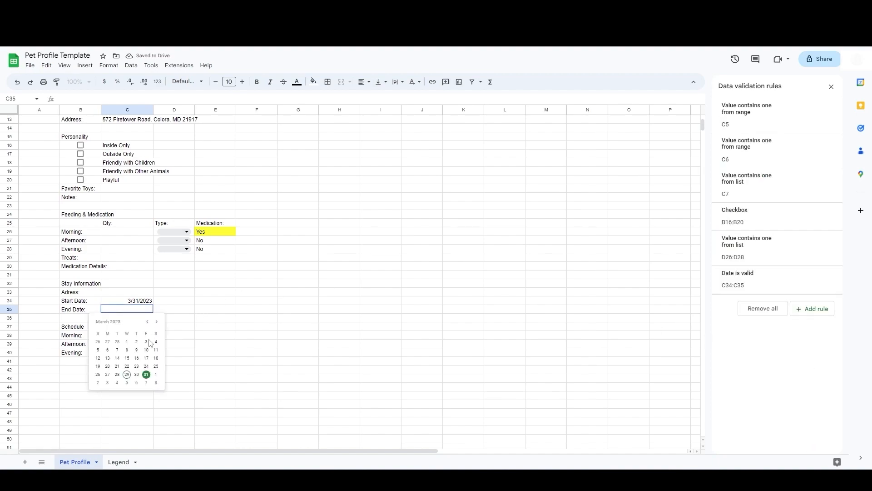
{"action": "left_click", "coordinate": [95, 386]}
{"action": "left_click", "coordinate": [194, 319]}
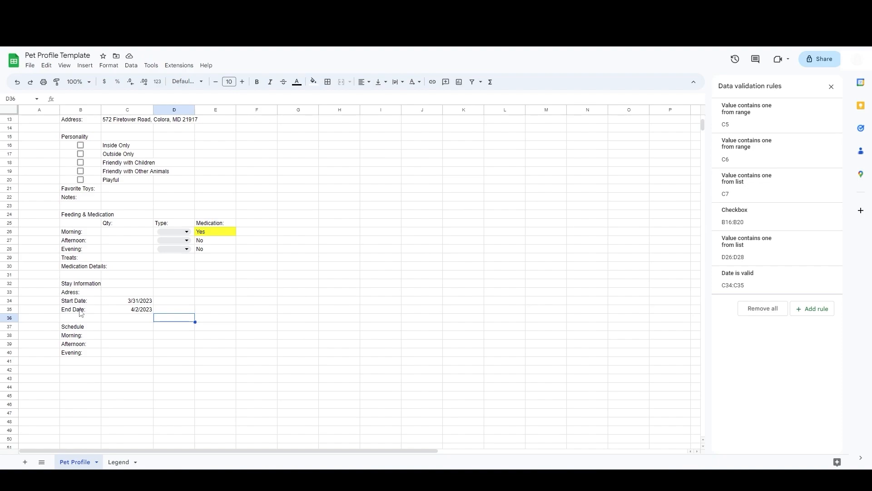
Step: Move the End Date label and its date from B35:C35 up beside the start date into D34:E34
{"action": "left_click_drag", "start_coordinate": [82, 312], "coordinate": [122, 312]}
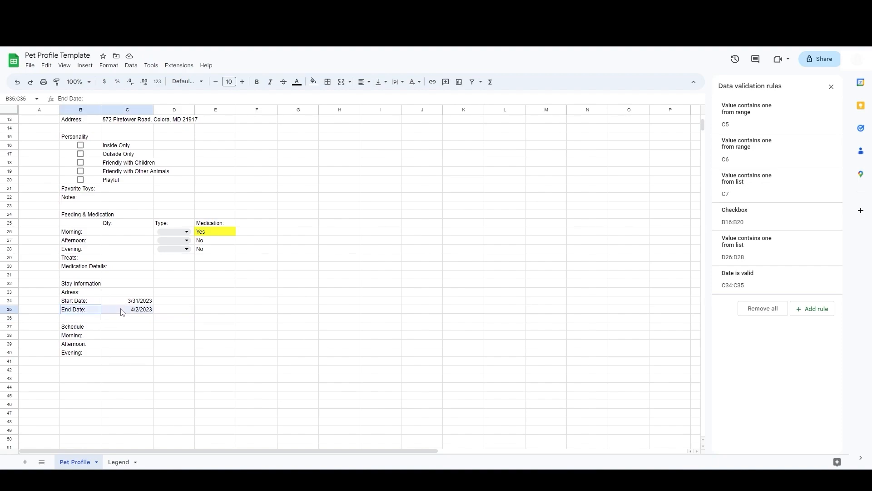
{"action": "key", "text": "ctrl+c"}
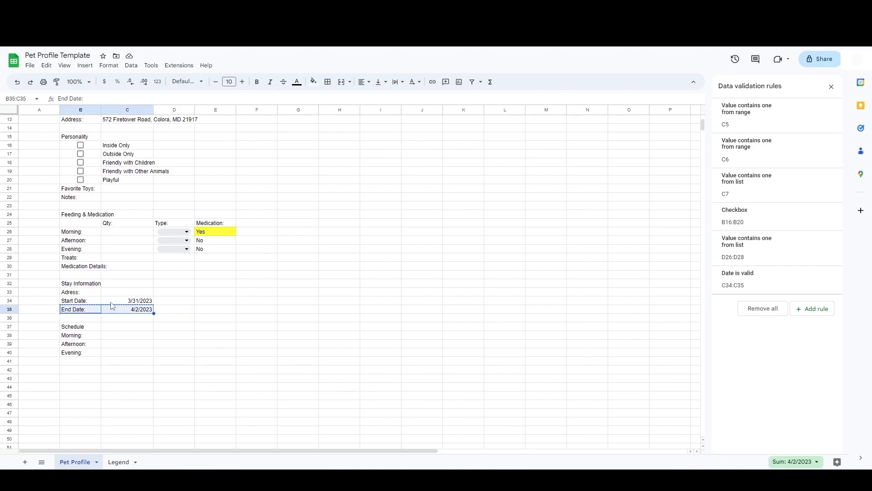
{"action": "left_click", "coordinate": [169, 303]}
{"action": "key", "text": "ctrl+x"}
{"action": "key", "text": "ctrl+v"}
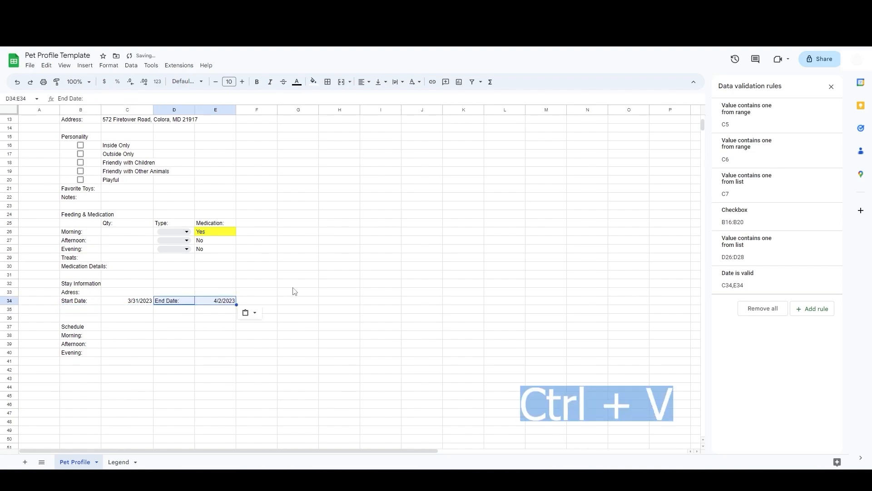
Step: Add the labels Days: in B35 and Nights: in D35
{"action": "left_click", "coordinate": [86, 313]}
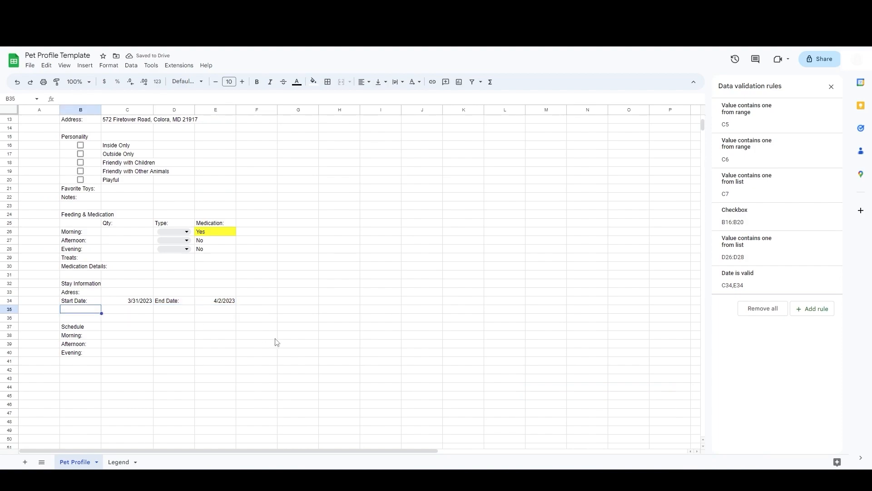
{"action": "type", "text": "Days:"}
{"action": "key", "text": "Tab"}
{"action": "key", "text": "Tab"}
{"action": "type", "text": "Nigh"}
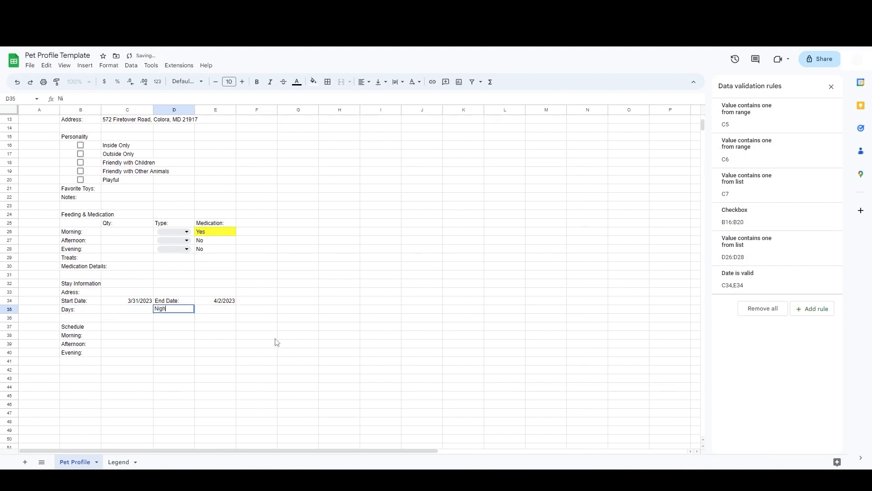
{"action": "type", "text": "ts:"}
{"action": "key", "text": "Tab"}
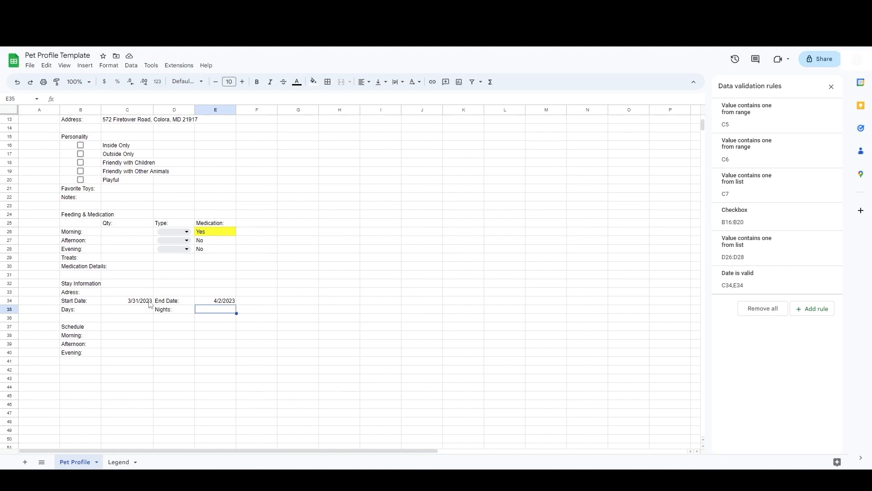
Step: Calculate the number of nights in E35 with the formula =E34-C34
{"action": "type", "text": "="}
{"action": "key", "text": "Up"}
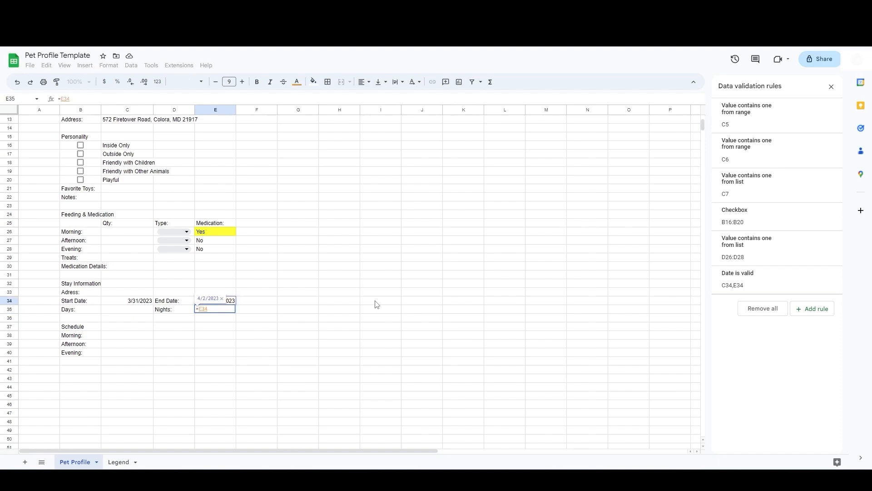
{"action": "type", "text": "-"}
{"action": "key", "text": "Up"}
{"action": "key", "text": "Left"}
{"action": "key", "text": "Left"}
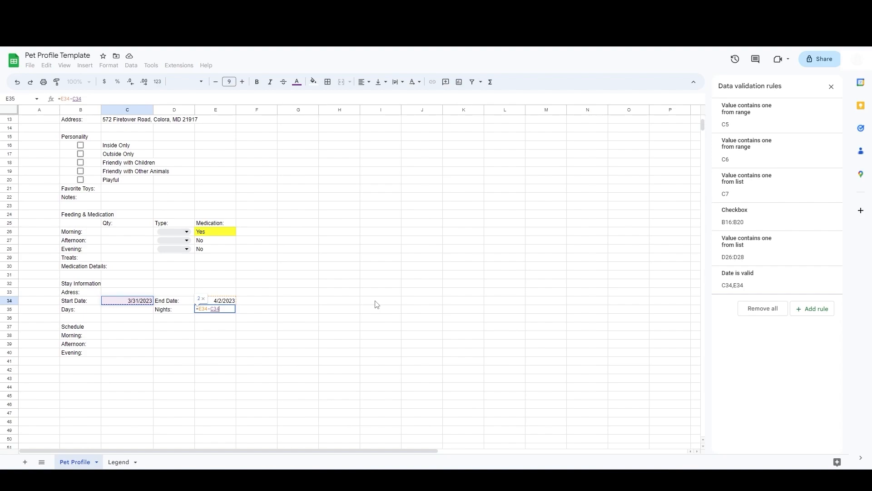
{"action": "key", "text": "Return"}
Step: Calculate the days in C35 as the nights in E35 plus 1
{"action": "key", "text": "Up"}
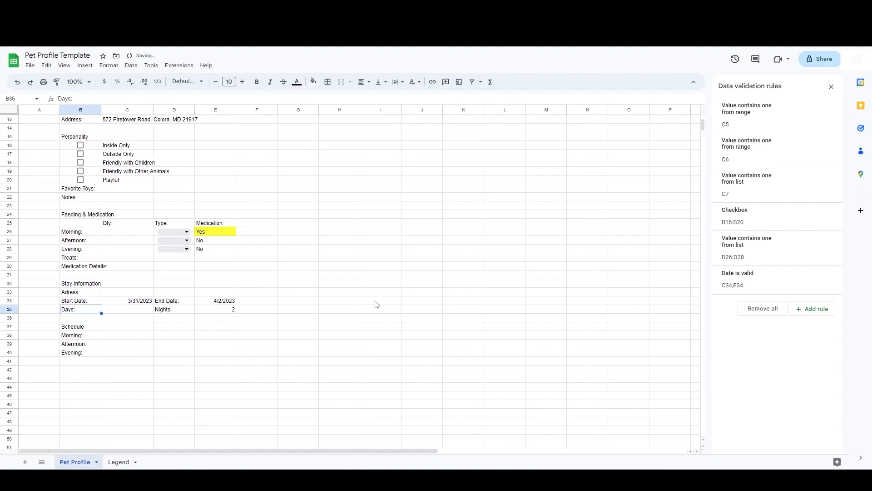
{"action": "key", "text": "Right"}
{"action": "type", "text": "="}
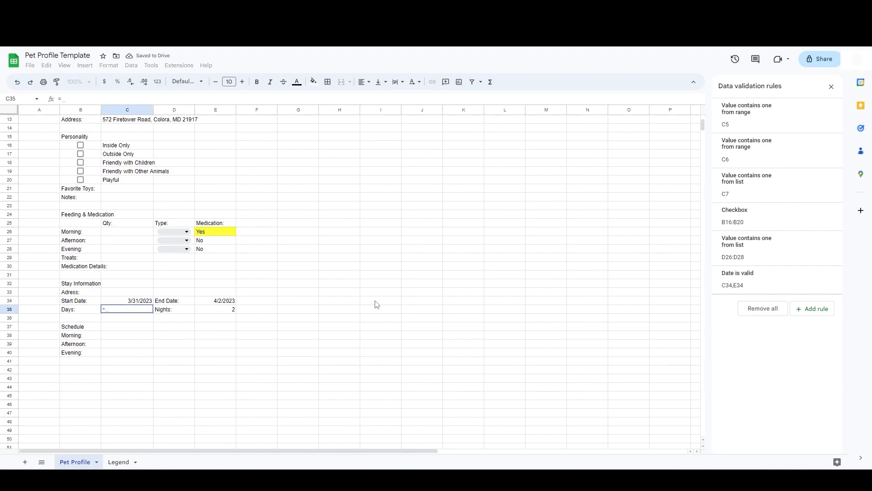
{"action": "left_click", "coordinate": [227, 313]}
{"action": "type", "text": "+1"}
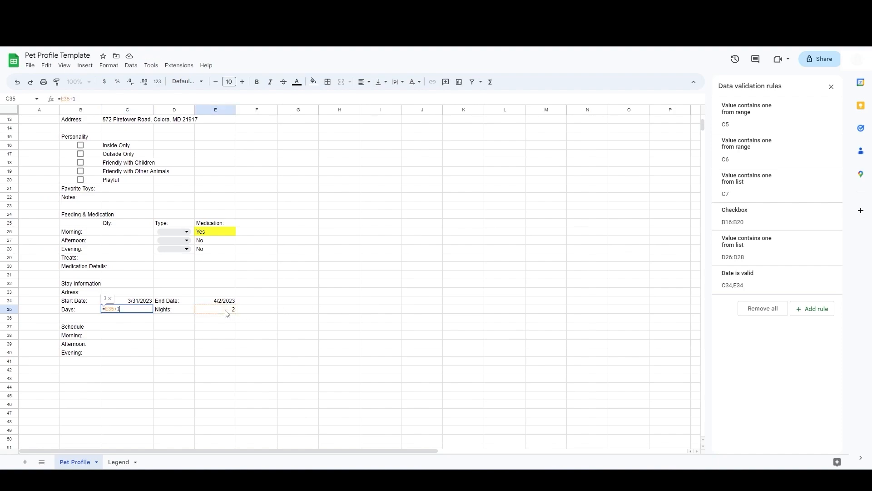
{"action": "key", "text": "Return"}
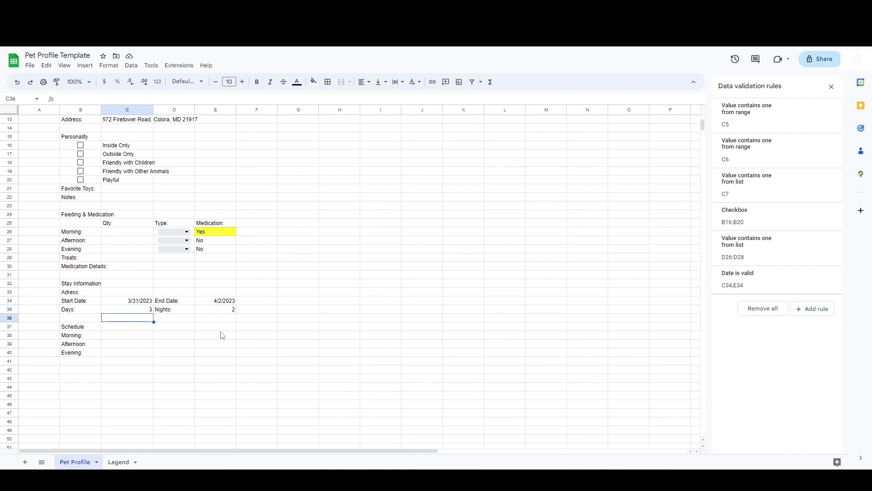
Step: Move the Morning, Afternoon and Evening schedule labels down one row to B39:B41
{"action": "scroll", "coordinate": [114, 328], "scroll_direction": "down", "scroll_amount": 3}
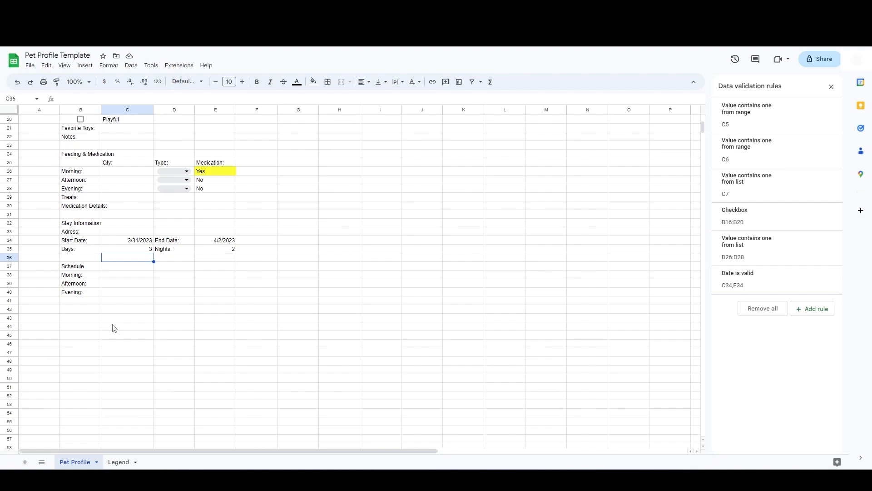
{"action": "left_click_drag", "start_coordinate": [93, 275], "coordinate": [93, 294]}
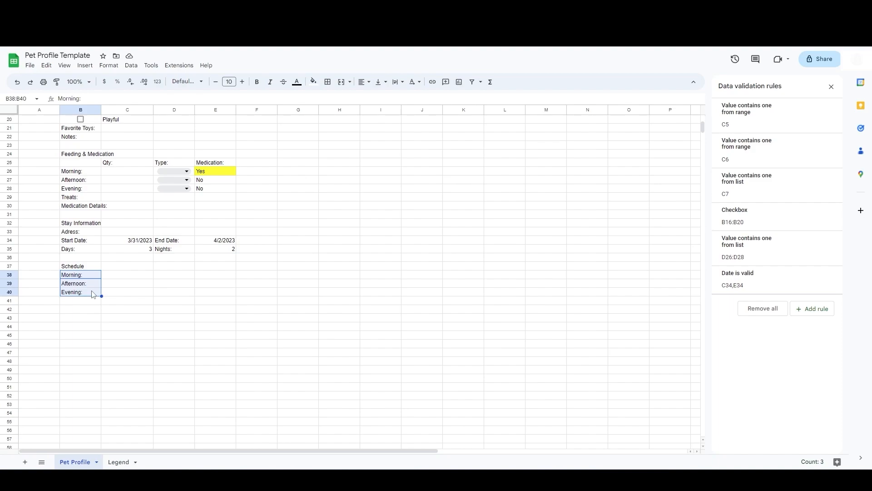
{"action": "key", "text": "ctrl+x"}
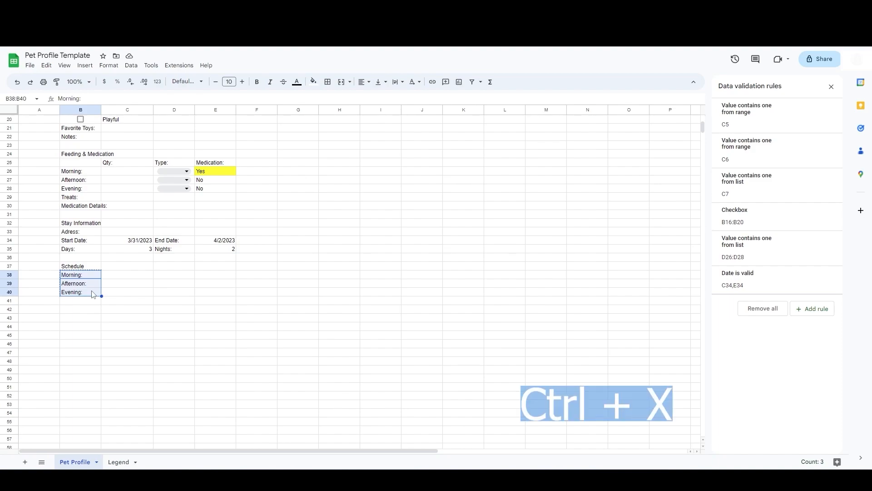
{"action": "left_click", "coordinate": [88, 285]}
{"action": "key", "text": "ctrl+v"}
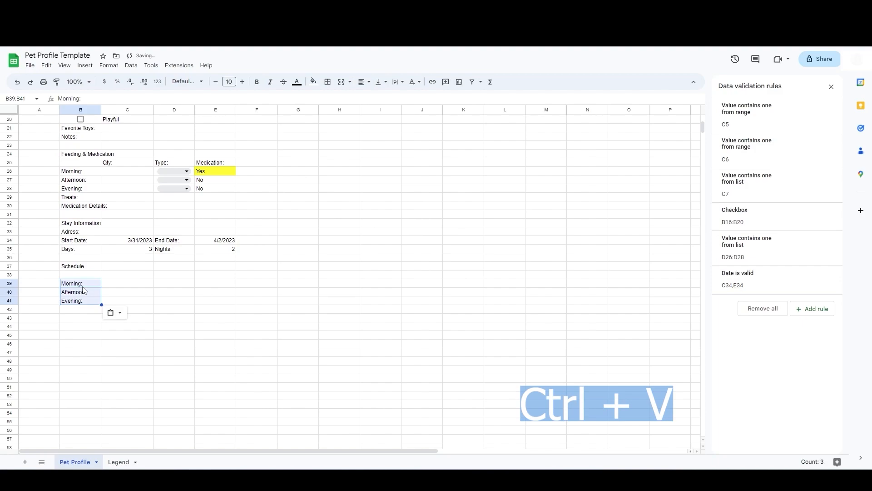
Step: Link B38 to the start date with the formula =C34
{"action": "left_click", "coordinate": [75, 275]}
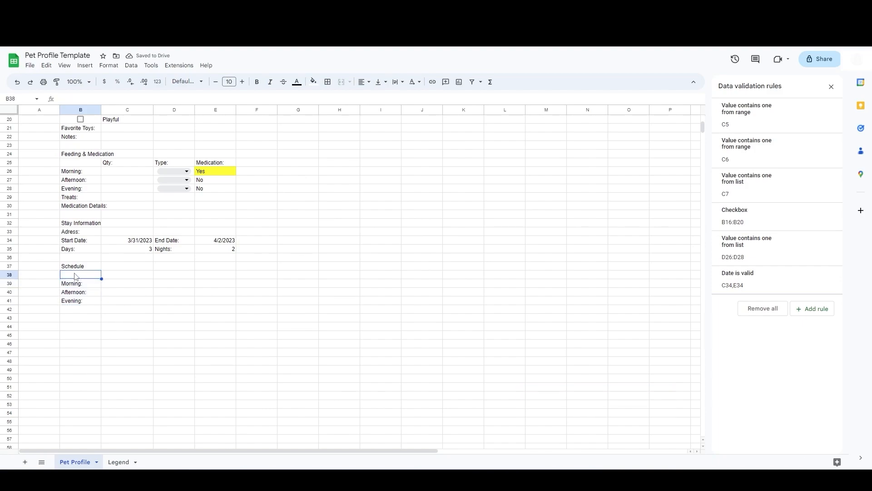
{"action": "type", "text": "="}
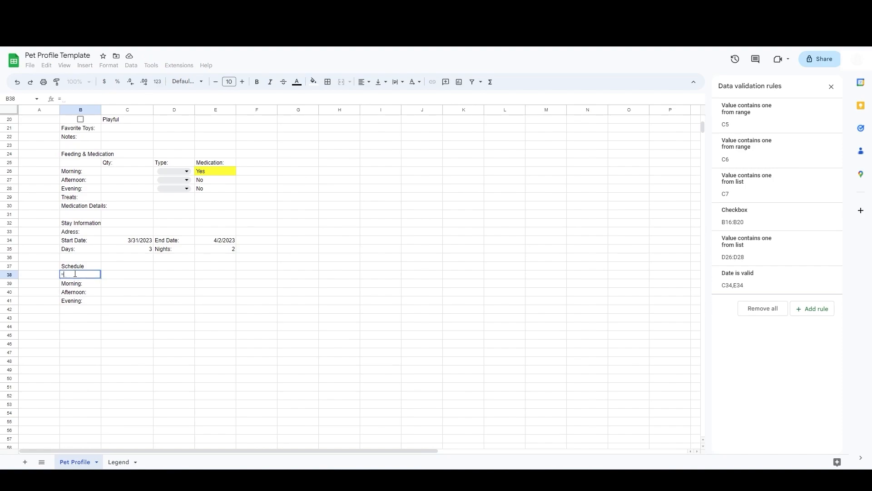
{"action": "left_click", "coordinate": [127, 243]}
{"action": "key", "text": "Return"}
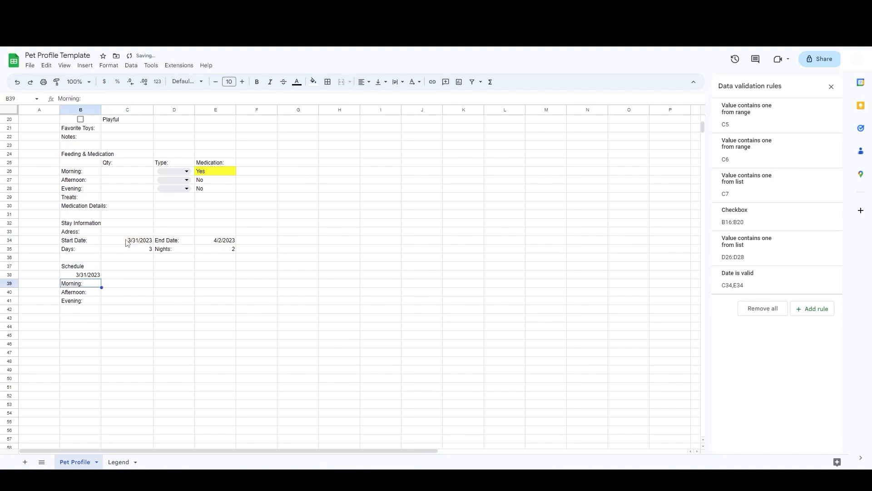
Step: Enter the schedule column headers U, BM and Medication in C38:E38
{"action": "left_click", "coordinate": [125, 276]}
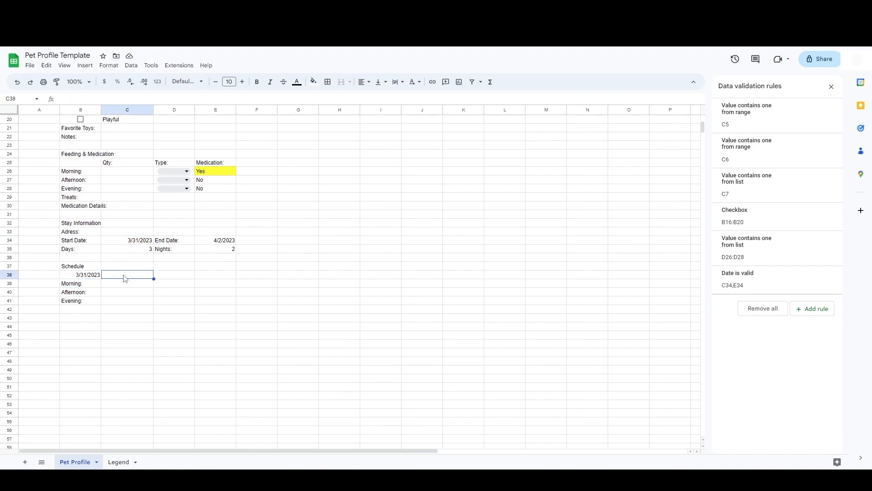
{"action": "type", "text": "U"}
{"action": "key", "text": "Tab"}
{"action": "type", "text": "BM"}
{"action": "key", "text": "Tab"}
{"action": "type", "text": "Medi"}
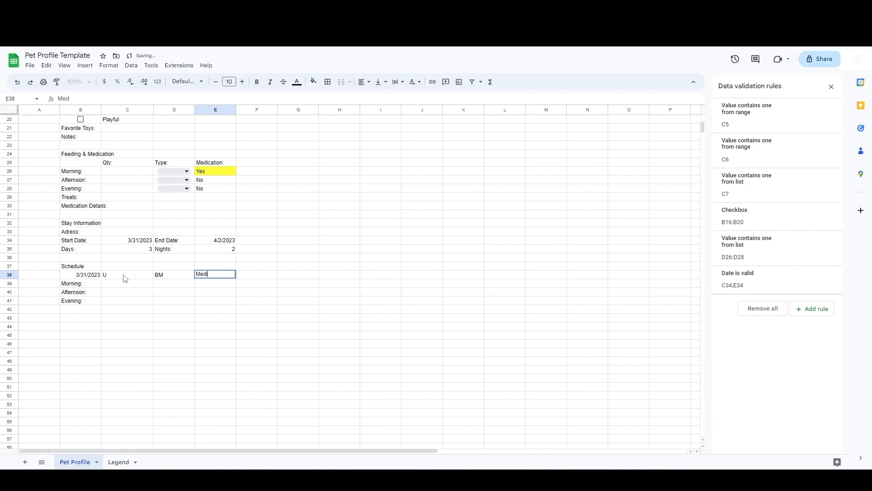
{"action": "type", "text": "cation"}
{"action": "key", "text": "Tab"}
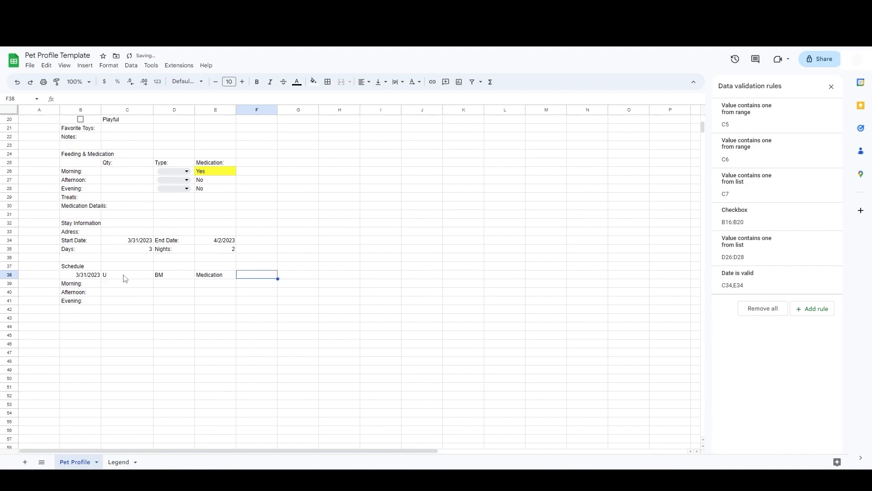
Step: Insert a checkbox in C39 and fill checkboxes across C39:E41
{"action": "left_click", "coordinate": [125, 283]}
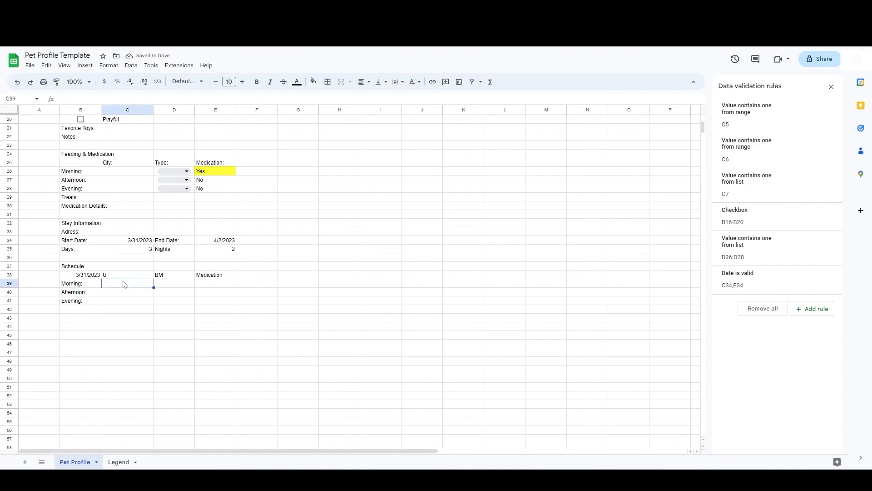
{"action": "left_click", "coordinate": [85, 66]}
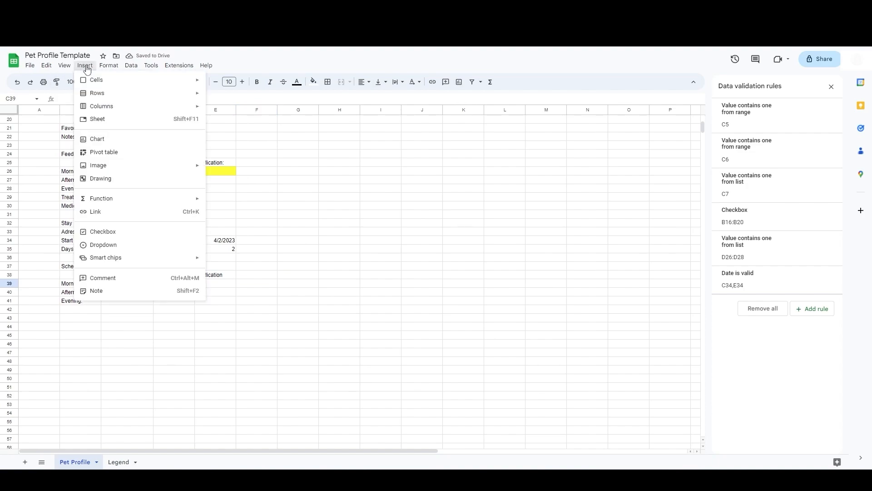
{"action": "left_click", "coordinate": [107, 232]}
{"action": "left_click_drag", "start_coordinate": [155, 288], "coordinate": [235, 305]}
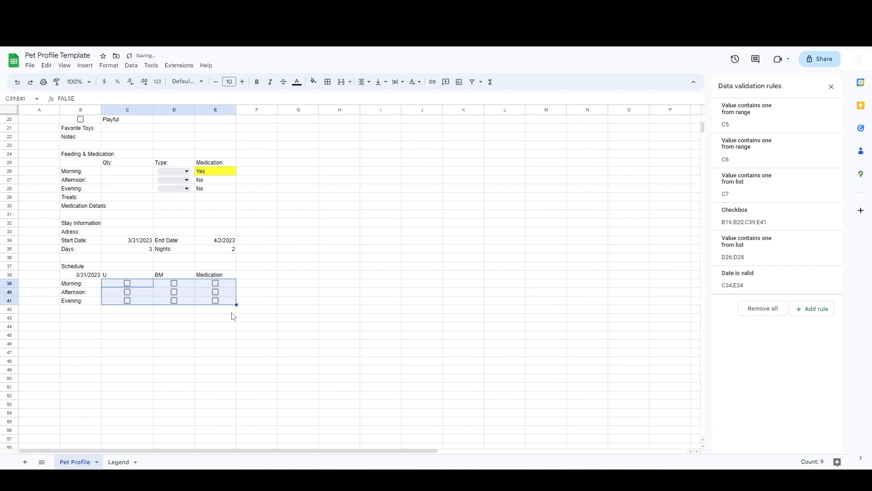
{"action": "left_click", "coordinate": [89, 311]}
Step: Copy the schedule block B38:E41 and paste it at B43 and at B48
{"action": "left_click_drag", "start_coordinate": [72, 275], "coordinate": [226, 305]}
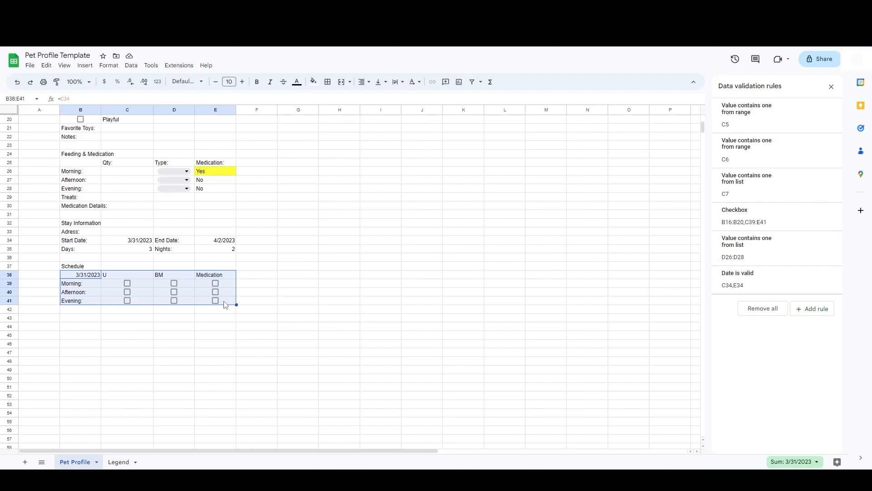
{"action": "key", "text": "ctrl+c"}
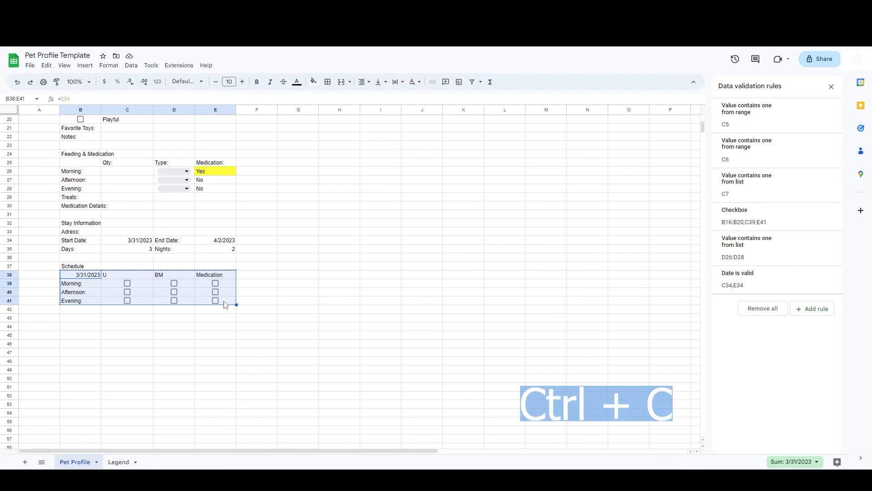
{"action": "left_click", "coordinate": [80, 317]}
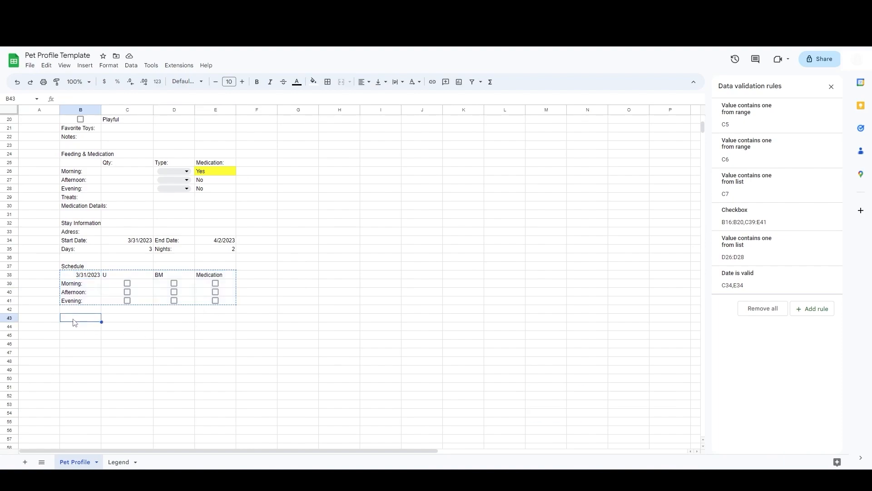
{"action": "key", "text": "ctrl+v"}
{"action": "left_click", "coordinate": [77, 362]}
{"action": "key", "text": "ctrl+v"}
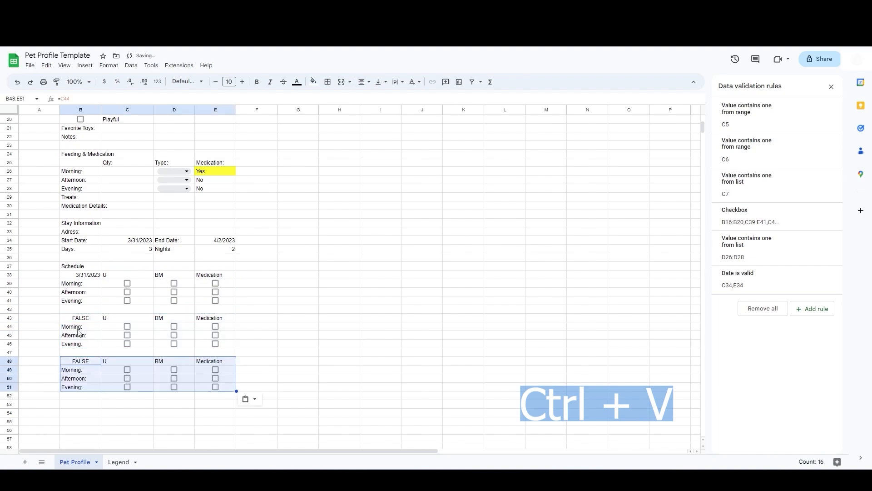
{"action": "left_click", "coordinate": [82, 319]}
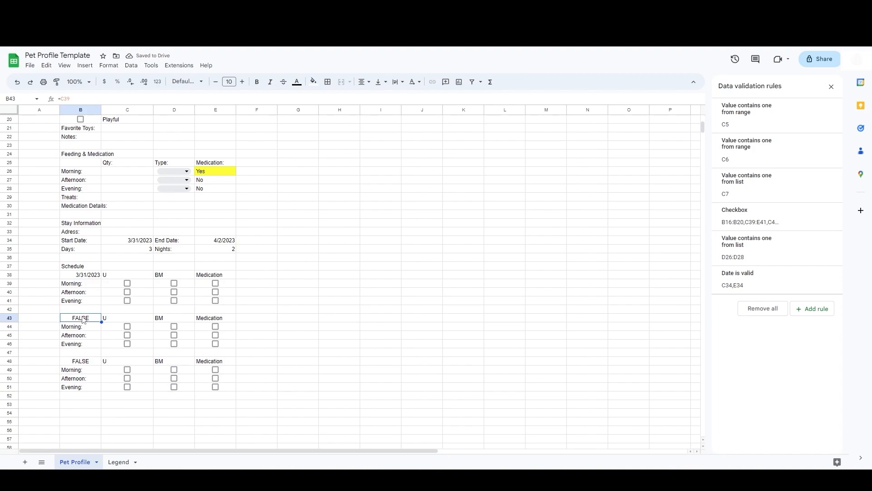
Step: Date the second and third schedule blocks with =B38+1 in B43 and =B43+1 in B48
{"action": "key", "text": "Delete"}
{"action": "type", "text": "="}
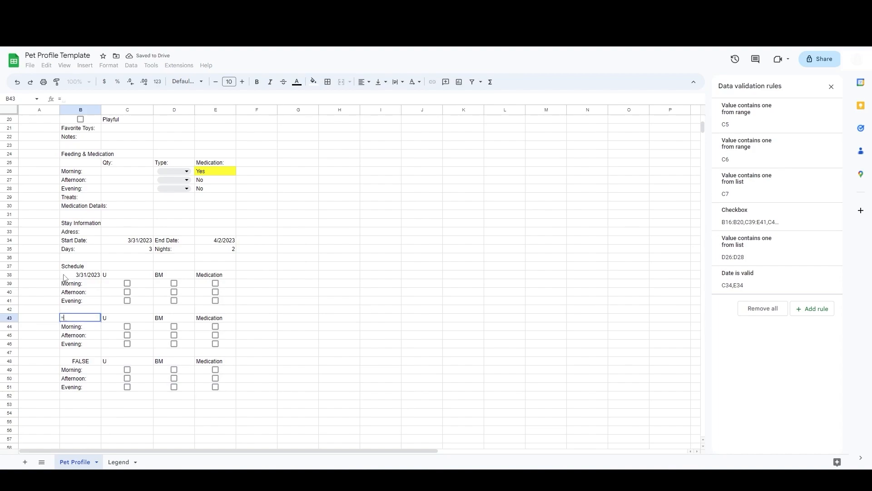
{"action": "left_click", "coordinate": [65, 276]}
{"action": "type", "text": "+1"}
{"action": "key", "text": "Return"}
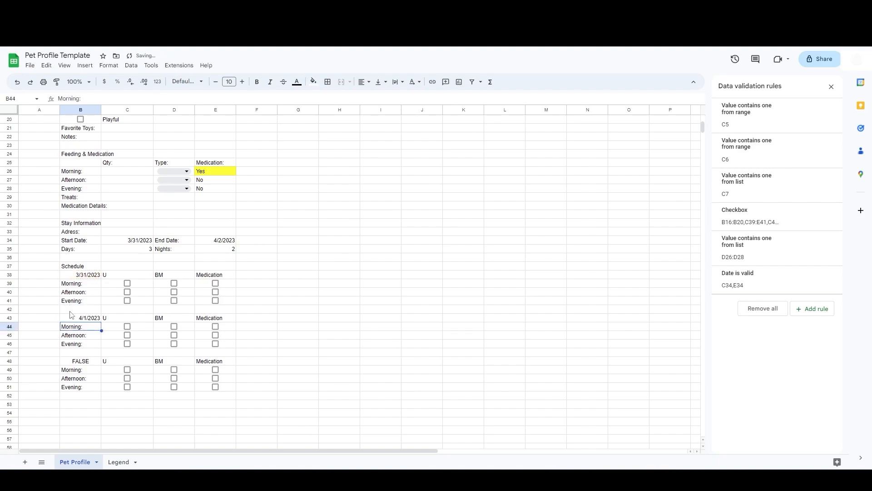
{"action": "left_click", "coordinate": [75, 362]}
{"action": "type", "text": "="}
{"action": "left_click", "coordinate": [82, 319]}
{"action": "type", "text": "+1"}
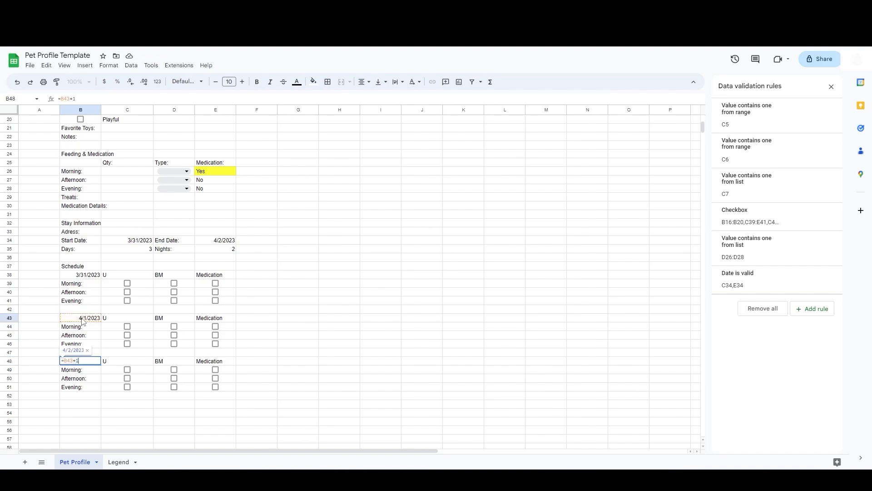
{"action": "key", "text": "Return"}
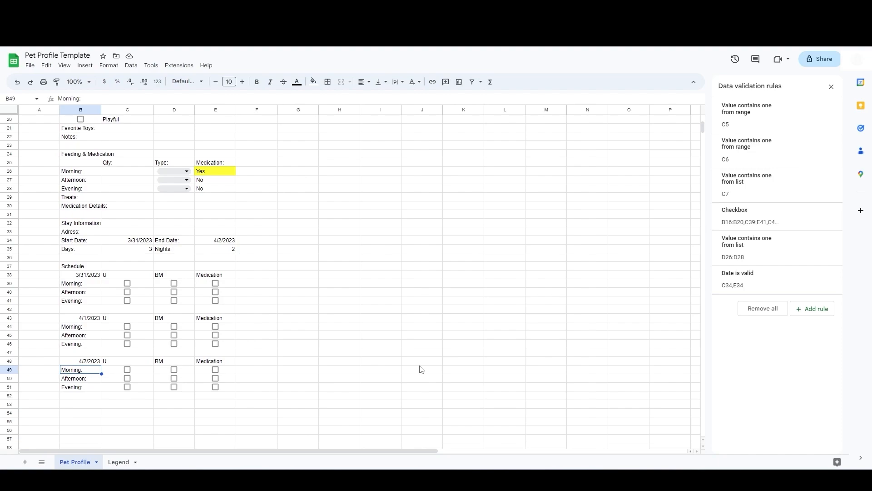
Step: Move the Stay Information and Schedule sections from B32:E51 to a new area starting at G3
{"action": "scroll", "coordinate": [421, 369], "scroll_direction": "up", "scroll_amount": 5}
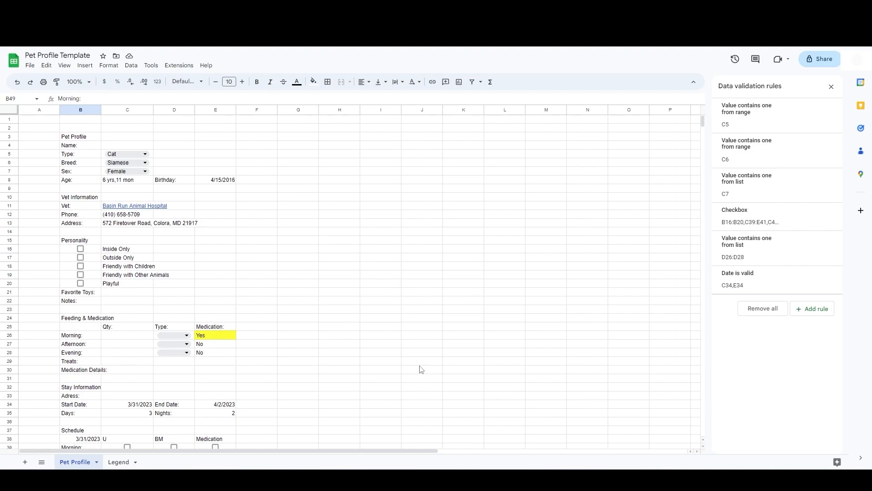
{"action": "scroll", "coordinate": [421, 369], "scroll_direction": "down", "scroll_amount": 5}
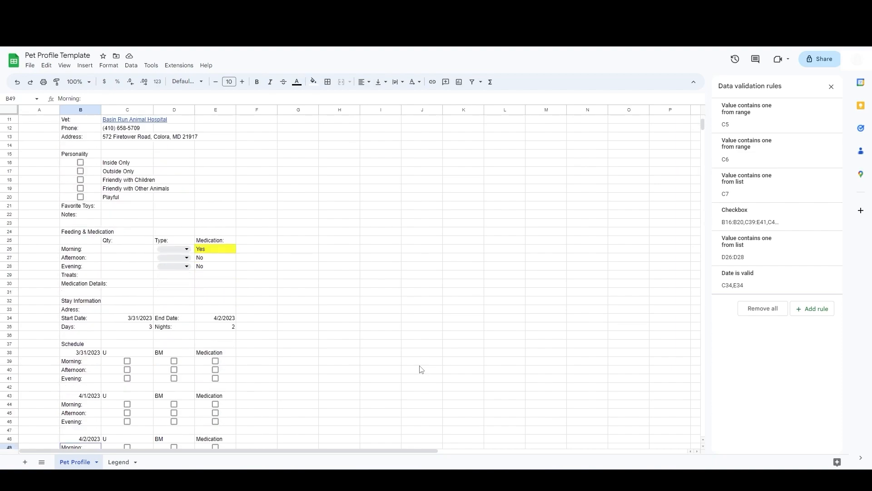
{"action": "left_click_drag", "start_coordinate": [77, 242], "coordinate": [222, 409]}
{"action": "key", "text": "ctrl+x"}
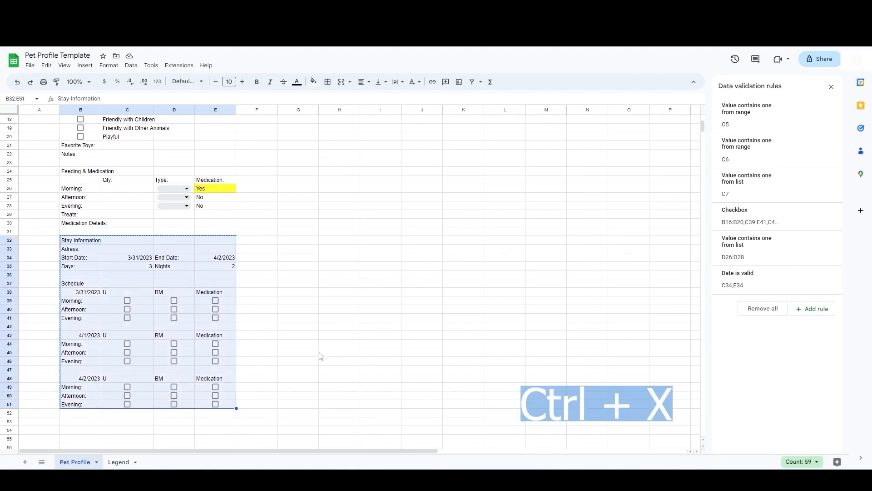
{"action": "scroll", "coordinate": [319, 356], "scroll_direction": "up", "scroll_amount": 5}
{"action": "left_click", "coordinate": [252, 138]}
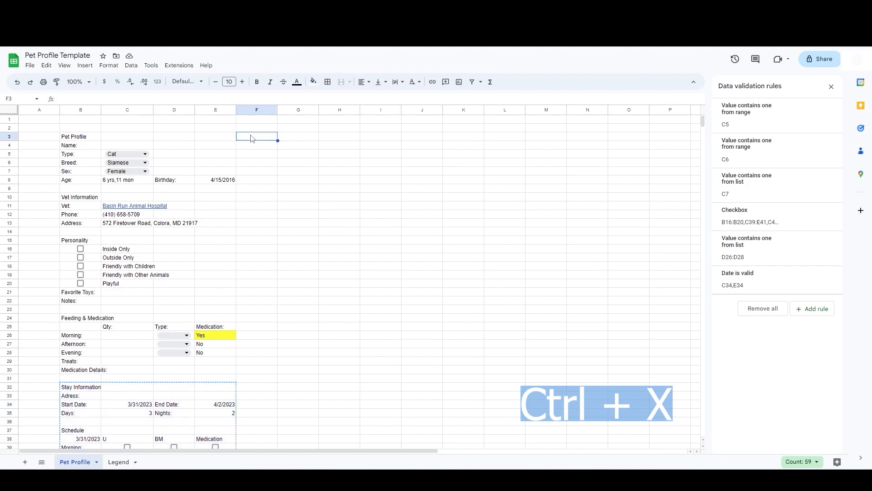
{"action": "key", "text": "Right"}
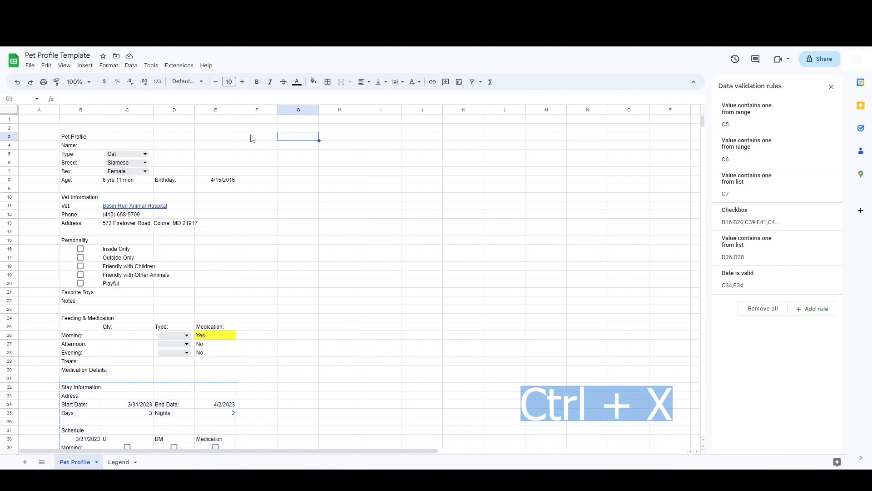
{"action": "key", "text": "ctrl+v"}
{"action": "left_click", "coordinate": [477, 181]}
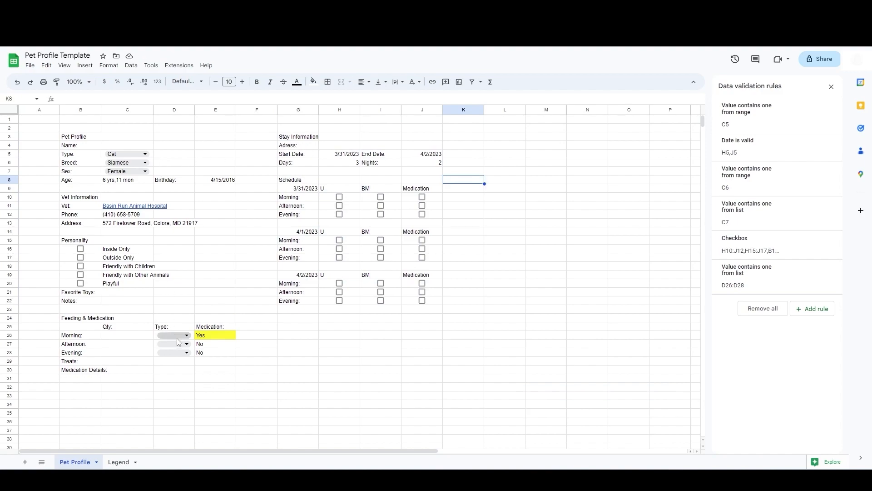
Step: Fill the Pet Profile header row B3:E3 with a light blue background
{"action": "left_click_drag", "start_coordinate": [92, 142], "coordinate": [212, 138]}
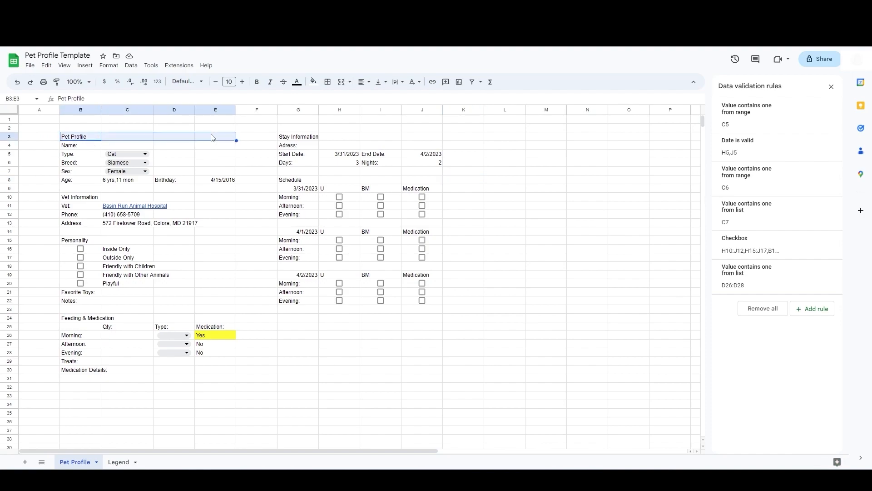
{"action": "left_click", "coordinate": [313, 82]}
{"action": "left_click", "coordinate": [369, 126]}
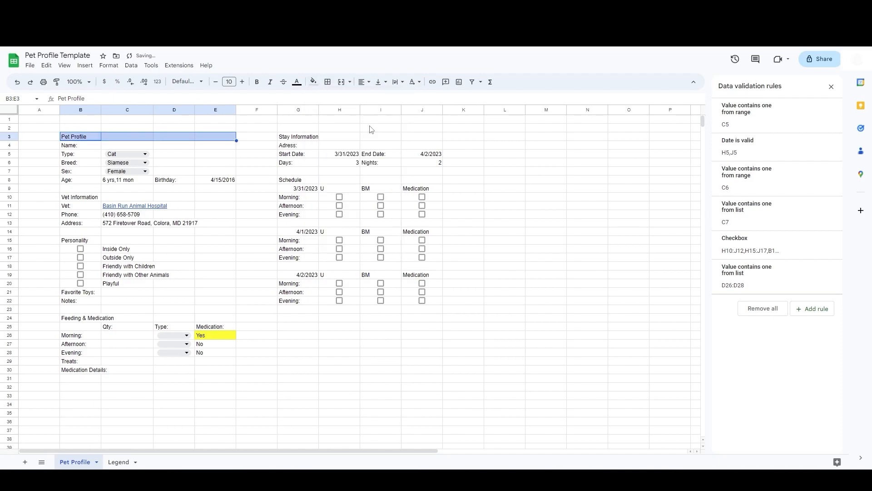
Step: Apply the same light blue fill to the header rows B10:E10, B15:E15, B24:E24, G3:J3 and G8:J8
{"action": "left_click_drag", "start_coordinate": [88, 201], "coordinate": [210, 200]}
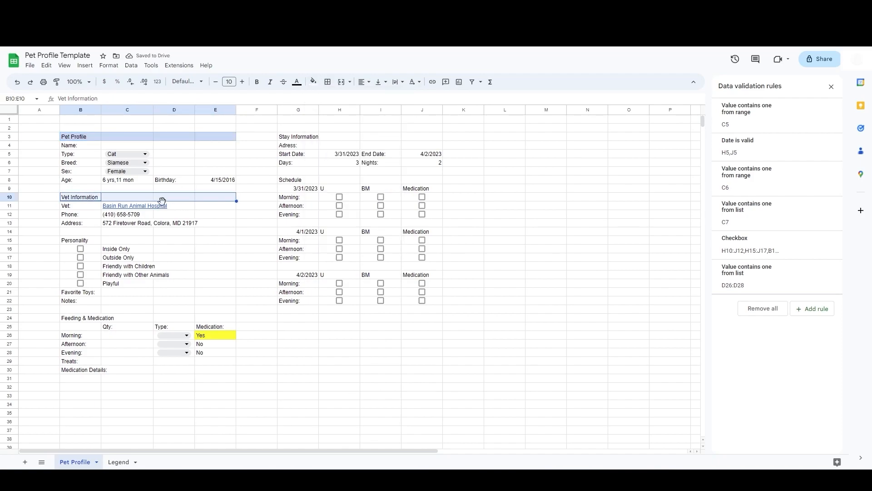
{"action": "left_click", "coordinate": [80, 240], "text": "ctrl"}
{"action": "left_click_drag", "start_coordinate": [79, 241], "coordinate": [217, 244]}
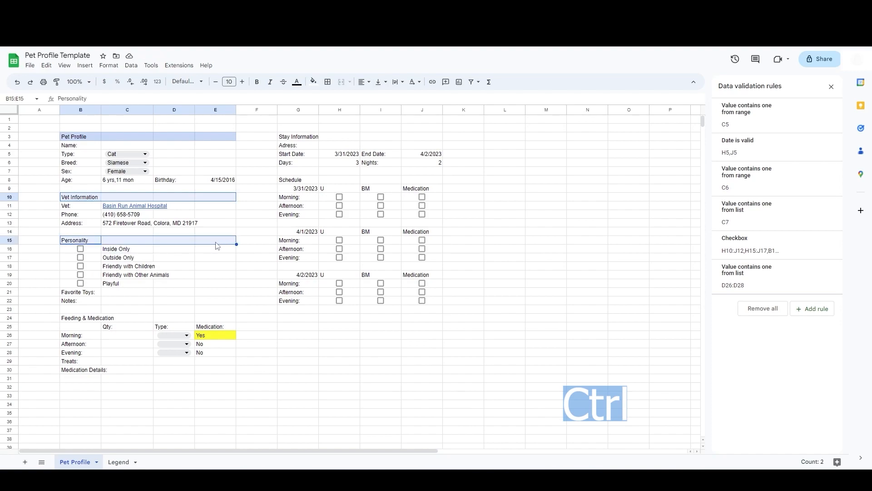
{"action": "left_click_drag", "start_coordinate": [80, 321], "coordinate": [205, 319]}
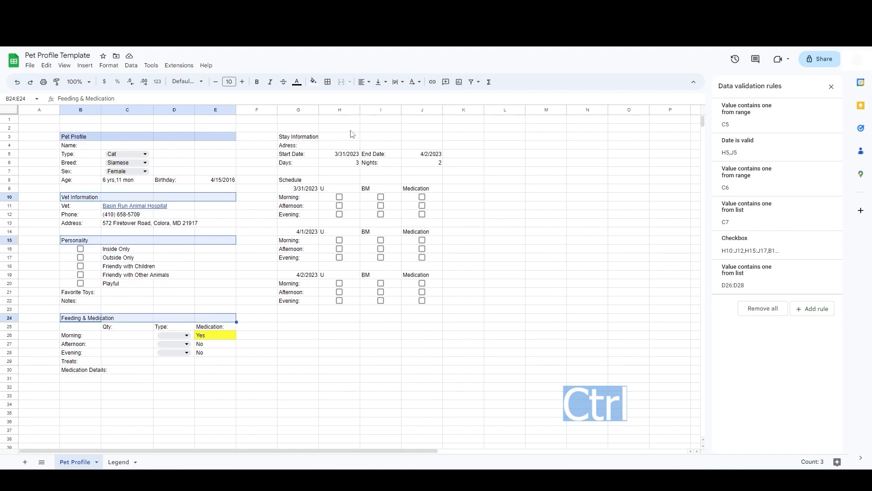
{"action": "left_click", "coordinate": [300, 137], "text": "ctrl"}
{"action": "left_click_drag", "start_coordinate": [299, 138], "coordinate": [423, 138]}
{"action": "left_click_drag", "start_coordinate": [297, 181], "coordinate": [409, 181]}
{"action": "left_click", "coordinate": [313, 82]}
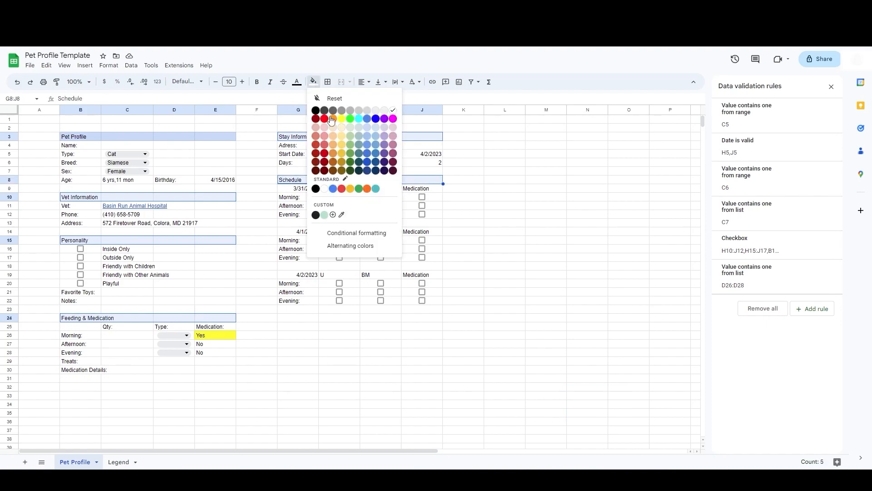
{"action": "left_click", "coordinate": [367, 129]}
{"action": "left_click", "coordinate": [358, 352]}
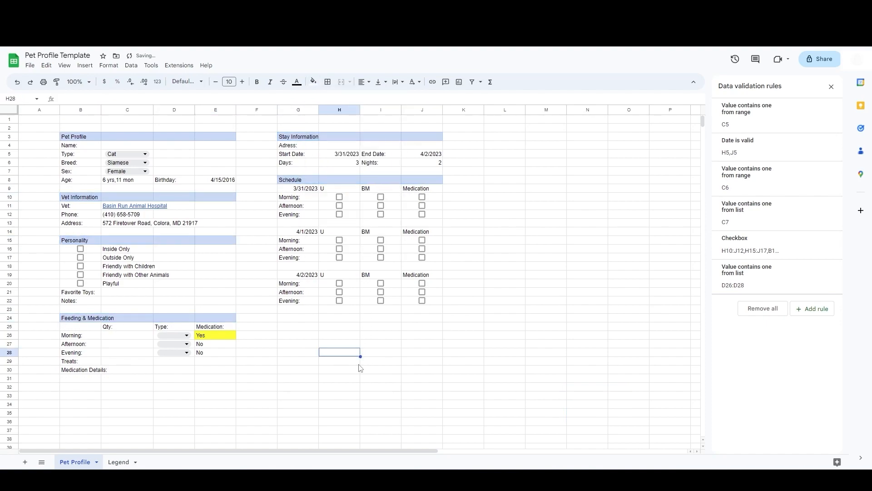
Step: Widen columns B through J slightly
{"action": "left_click", "coordinate": [477, 389]}
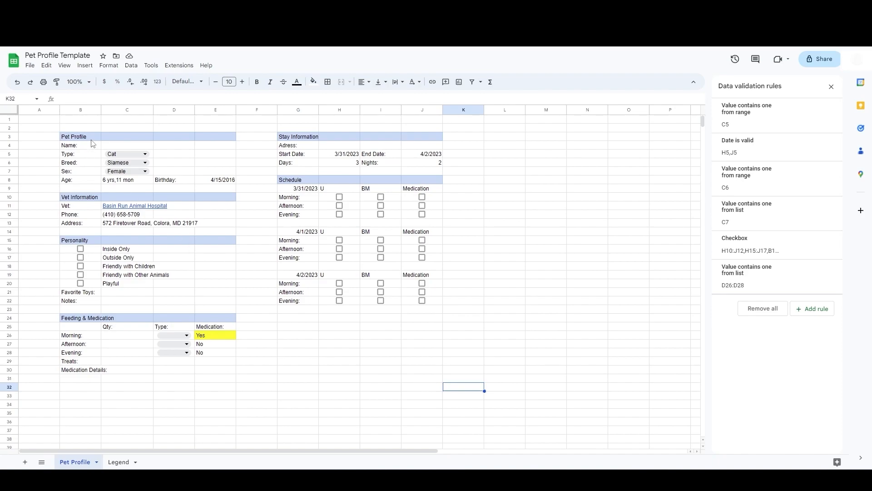
{"action": "left_click", "coordinate": [78, 110]}
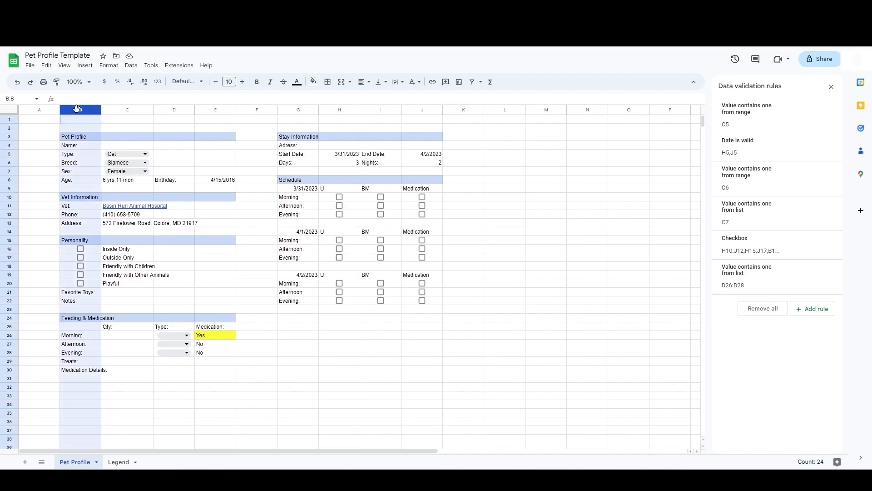
{"action": "left_click_drag", "start_coordinate": [78, 109], "coordinate": [435, 130]}
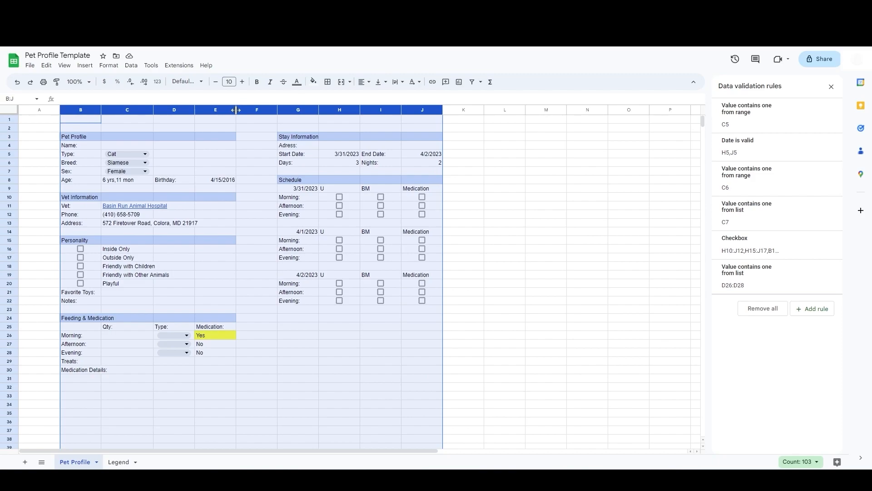
{"action": "left_click_drag", "start_coordinate": [236, 109], "coordinate": [243, 109]}
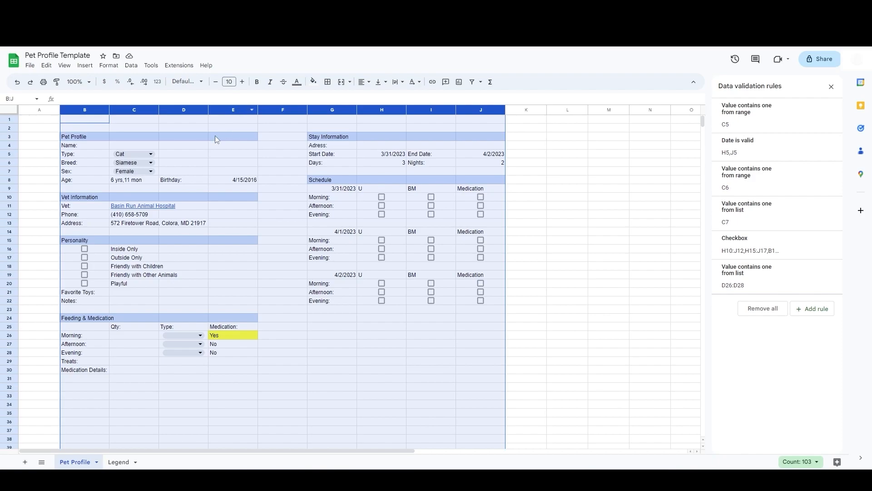
{"action": "left_click", "coordinate": [180, 155]}
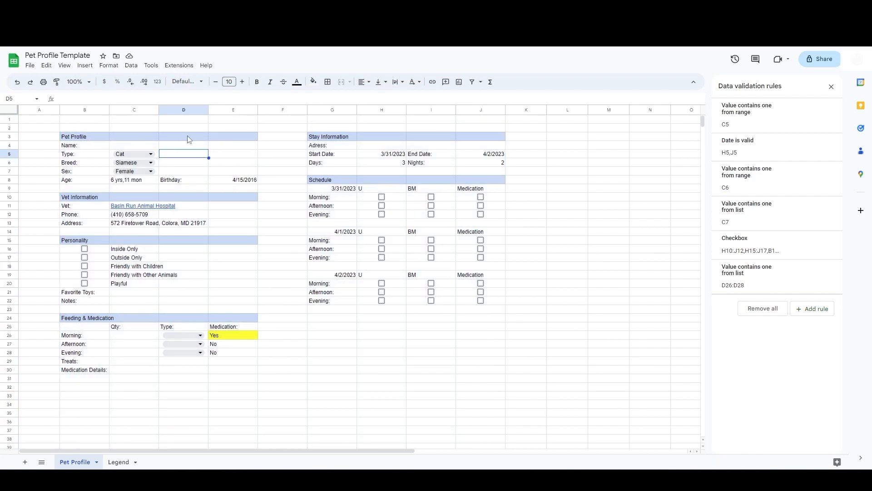
Step: Try merging and centering B3:E3 for the title, and undo it
{"action": "left_click", "coordinate": [80, 138]}
{"action": "left_click_drag", "start_coordinate": [80, 138], "coordinate": [258, 140]}
{"action": "left_click", "coordinate": [341, 82]}
{"action": "left_click", "coordinate": [362, 81]}
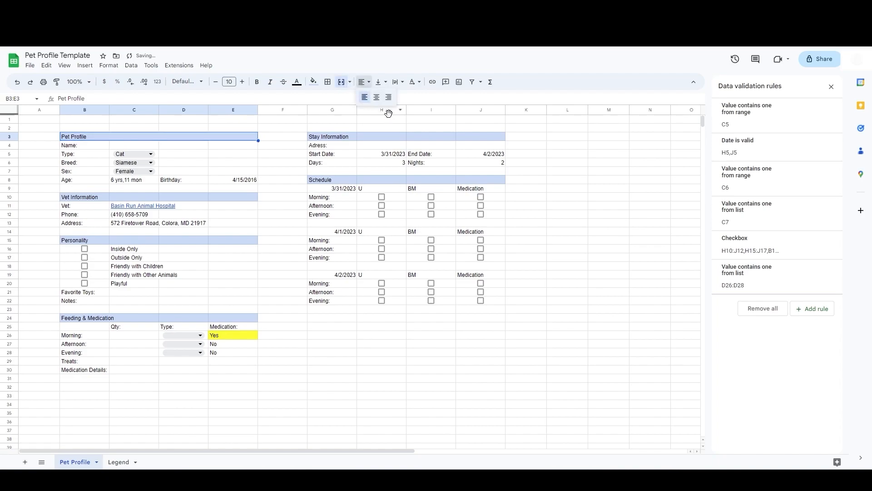
{"action": "left_click", "coordinate": [377, 100]}
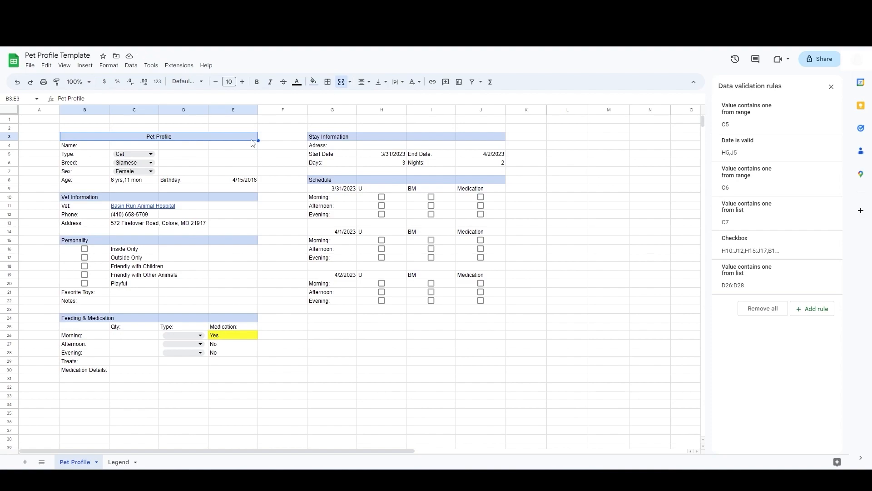
{"action": "left_click", "coordinate": [17, 84]}
{"action": "left_click", "coordinate": [17, 84]}
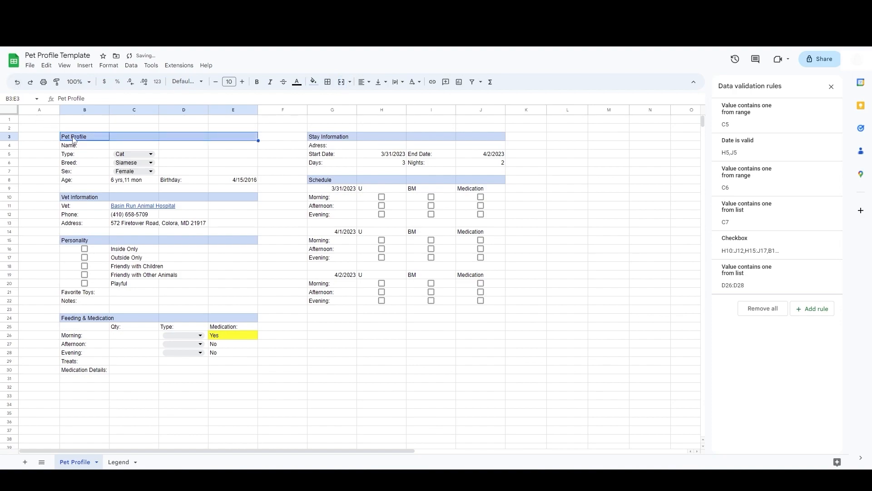
Step: Move the Pet Profile title from B3 into C3
{"action": "left_click", "coordinate": [74, 140]}
{"action": "key", "text": "Delete"}
{"action": "key", "text": "Right"}
{"action": "type", "text": "Pet Profile"}
{"action": "key", "text": "Tab"}
Step: Merge C3:D3 and center the Pet Profile title
{"action": "left_click_drag", "start_coordinate": [148, 138], "coordinate": [166, 138]}
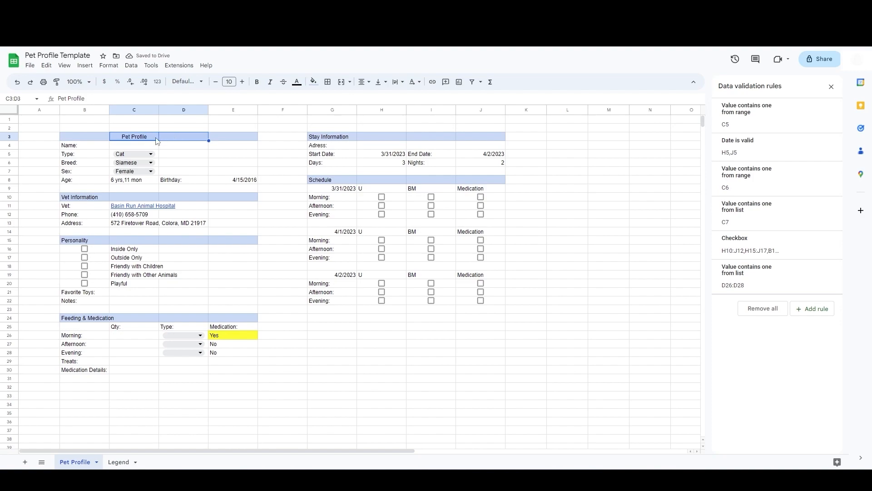
{"action": "left_click", "coordinate": [342, 82]}
{"action": "left_click", "coordinate": [363, 82]}
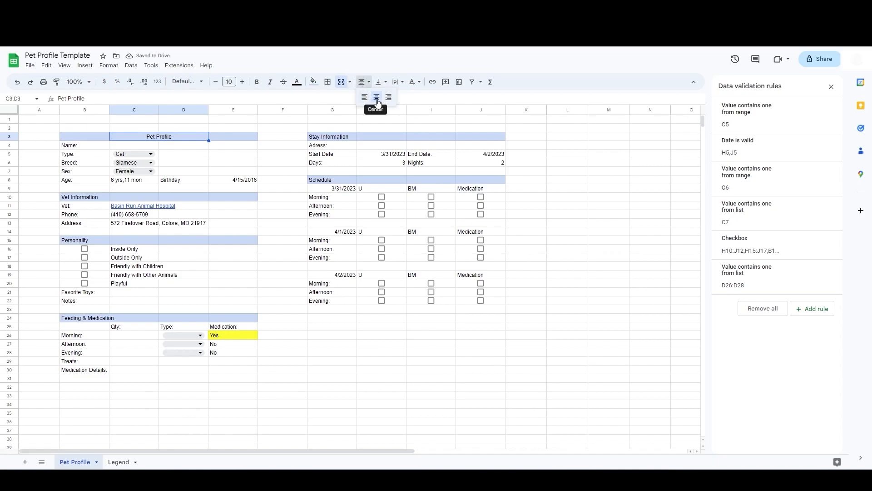
{"action": "left_click", "coordinate": [376, 97]}
Step: Move the Vet Information heading from B10 into C10 and center it across C10:D10
{"action": "left_click", "coordinate": [91, 199]}
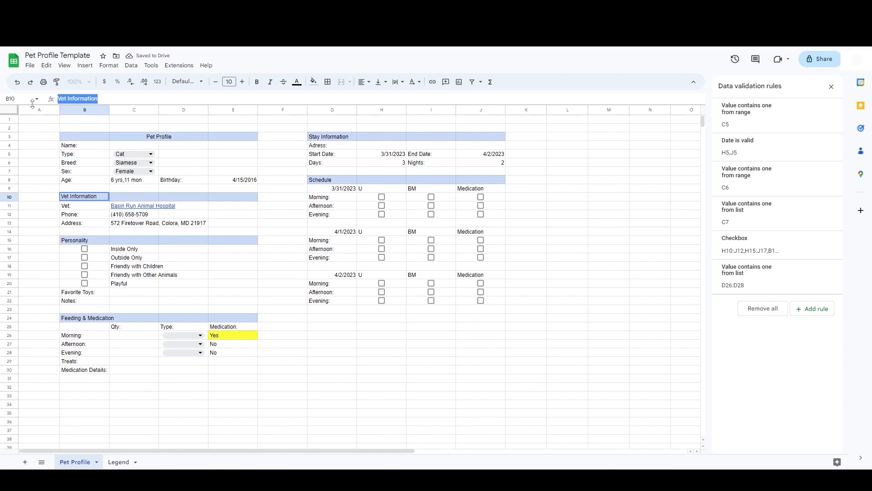
{"action": "key", "text": "ctrl+x"}
{"action": "double_click", "coordinate": [134, 199]}
{"action": "key", "text": "ctrl+v"}
{"action": "left_click_drag", "start_coordinate": [144, 199], "coordinate": [184, 199]}
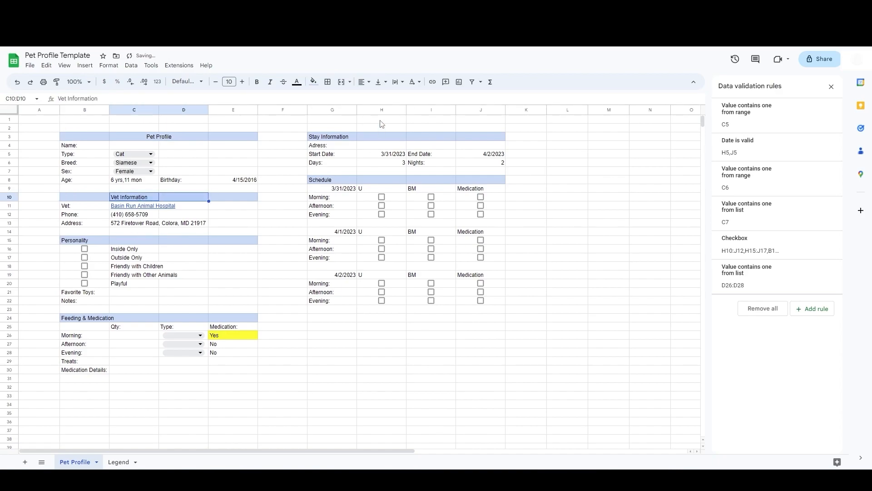
{"action": "left_click", "coordinate": [163, 141]}
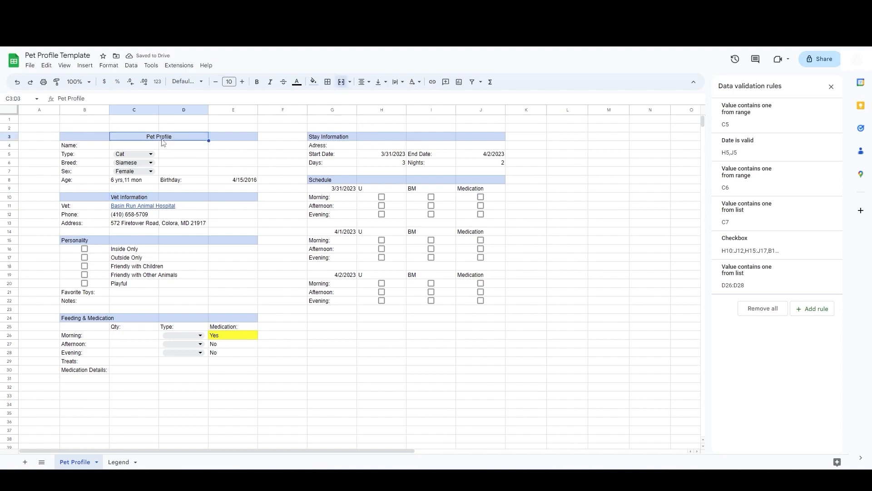
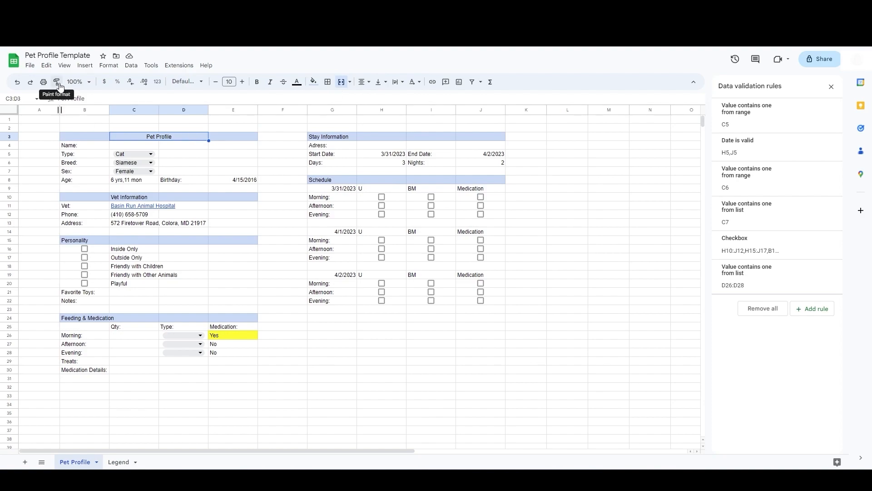
Step: Copy the title's merge-and-center formatting onto the Vet Information heading across C10:D10 with Paint format
{"action": "left_click", "coordinate": [57, 81]}
{"action": "left_click", "coordinate": [152, 198]}
{"action": "left_click_drag", "start_coordinate": [151, 198], "coordinate": [176, 193]}
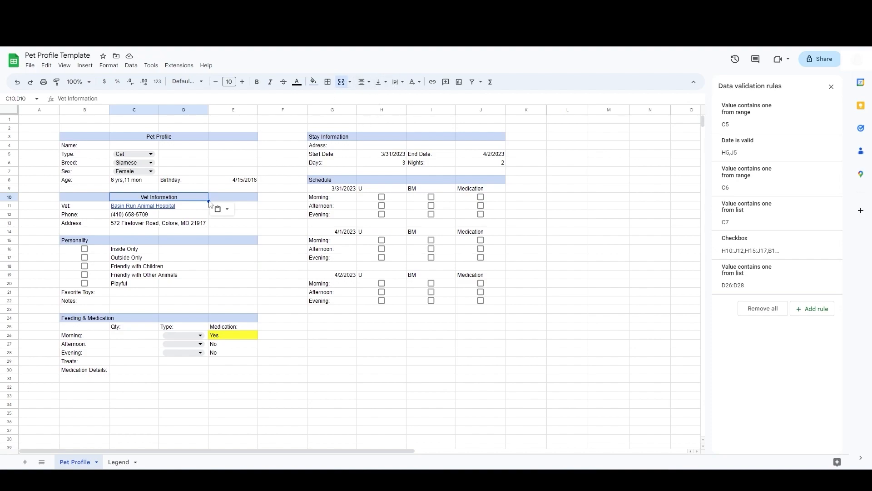
Step: Move the Personality and Feeding & Medication headings from column B into merged, centered cells across C:D
{"action": "left_click", "coordinate": [97, 241]}
{"action": "key", "text": "Delete"}
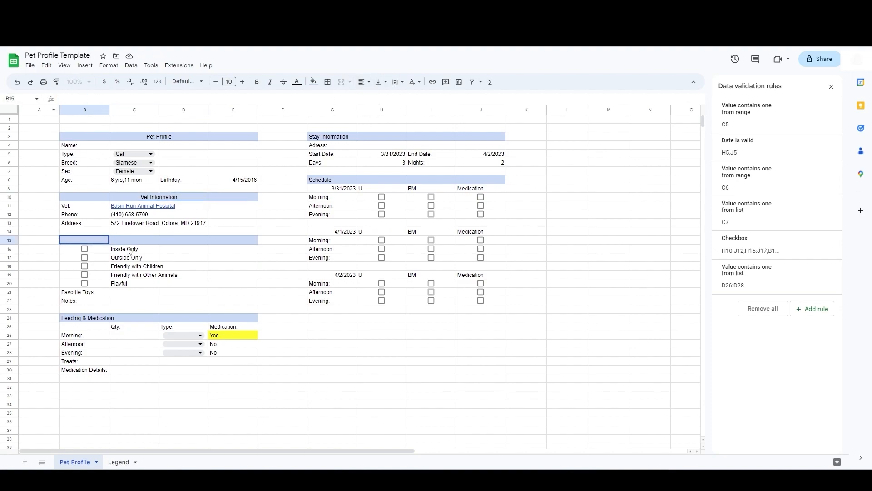
{"action": "double_click", "coordinate": [130, 240]}
{"action": "key", "text": "ctrl+v"}
{"action": "left_click", "coordinate": [96, 318]}
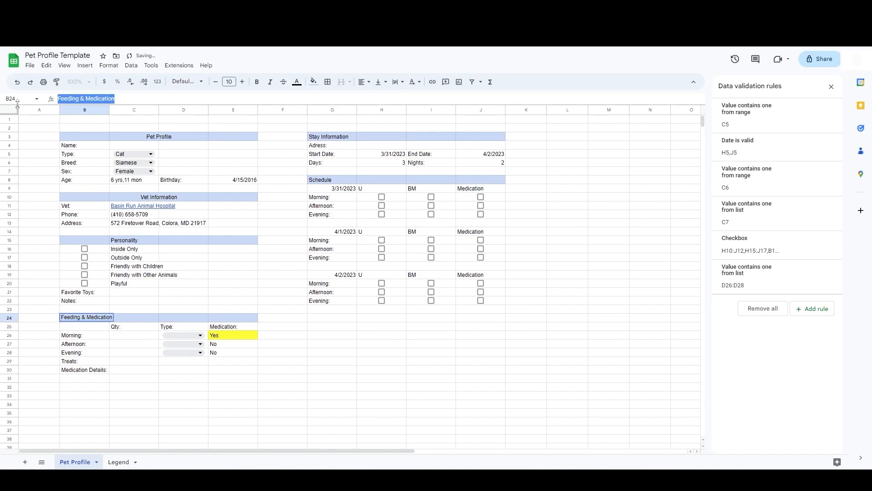
{"action": "key", "text": "Delete"}
{"action": "left_click", "coordinate": [134, 319]}
{"action": "key", "text": "ctrl+v"}
Step: Move the Stay Information and Schedule headings from column G into merged, centered cells across H:I
{"action": "left_click", "coordinate": [327, 136]}
{"action": "key", "text": "Delete"}
{"action": "left_click", "coordinate": [382, 137]}
{"action": "key", "text": "ctrl+v"}
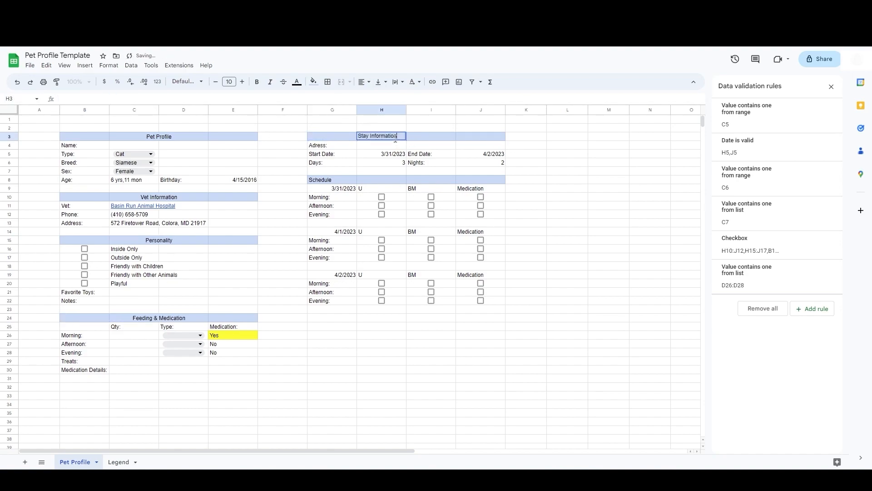
{"action": "left_click", "coordinate": [337, 181]}
{"action": "double_click", "coordinate": [337, 180]}
{"action": "left_click_drag", "start_coordinate": [337, 180], "coordinate": [283, 179]}
{"action": "key", "text": "ctrl+x"}
{"action": "double_click", "coordinate": [367, 181]}
{"action": "key", "text": "ctrl+v"}
{"action": "key", "text": "Tab"}
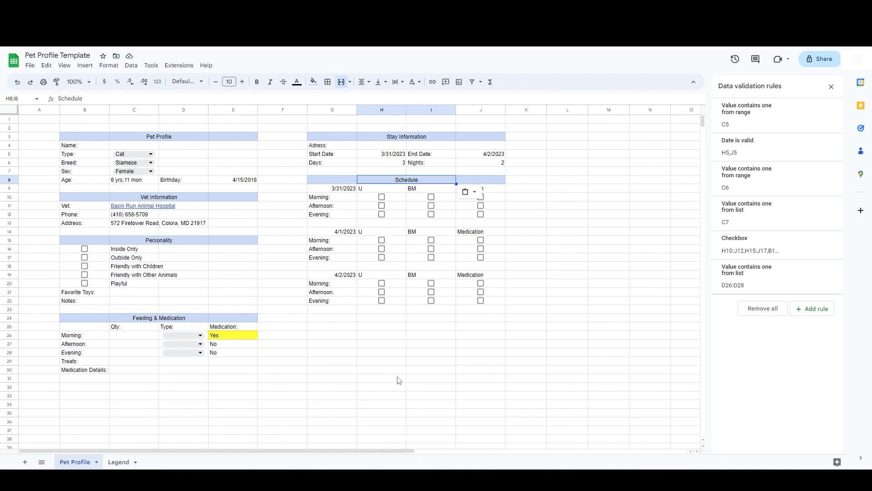
Step: Add outer borders around the Pet Profile section B3:E8 and the Vet Information section B10:E13
{"action": "left_click_drag", "start_coordinate": [84, 136], "coordinate": [238, 181]}
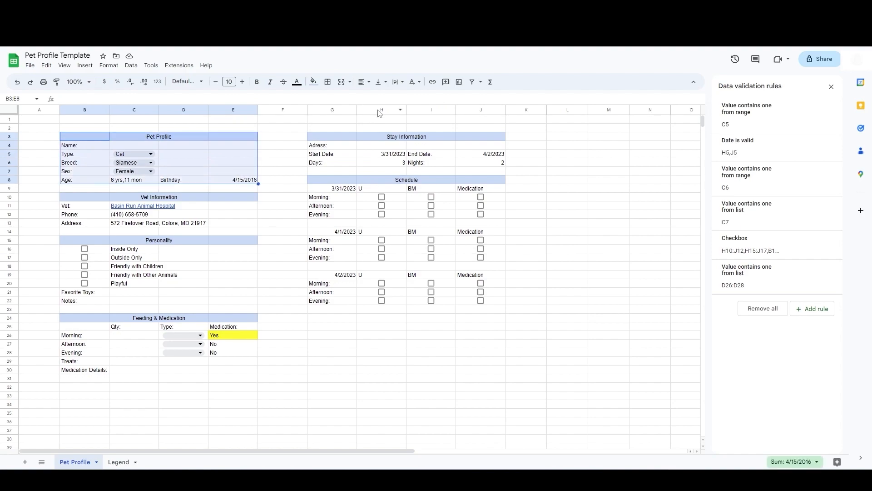
{"action": "left_click", "coordinate": [330, 86]}
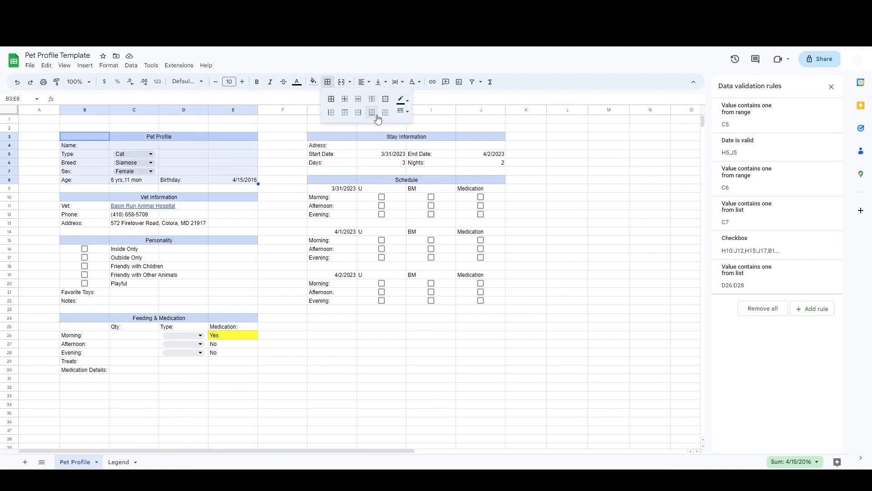
{"action": "left_click", "coordinate": [386, 103]}
{"action": "left_click_drag", "start_coordinate": [85, 196], "coordinate": [231, 224]}
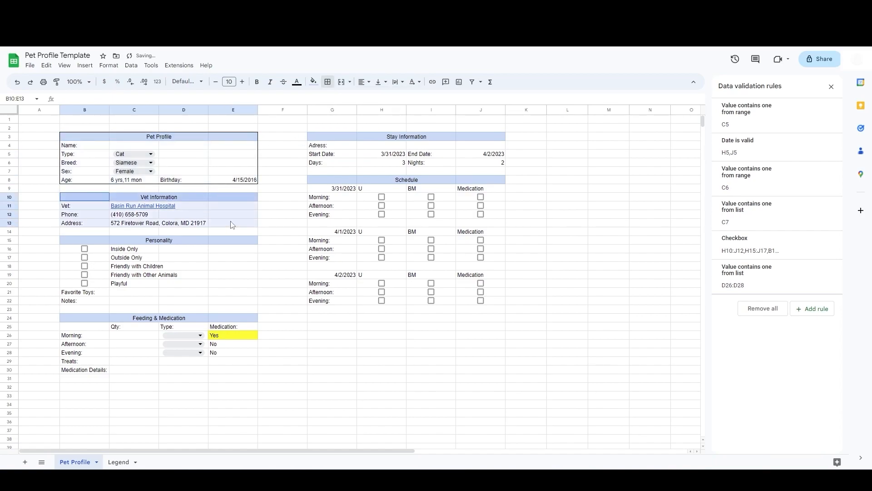
{"action": "left_click", "coordinate": [327, 81]}
{"action": "left_click", "coordinate": [385, 103]}
Step: Insert a blank row above row 23, below the Personality section
{"action": "left_click_drag", "start_coordinate": [96, 243], "coordinate": [230, 309]}
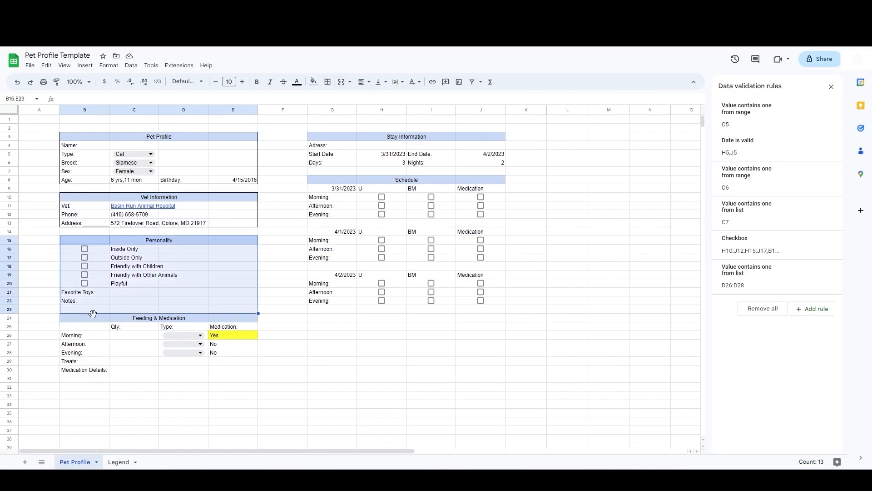
{"action": "left_click", "coordinate": [9, 318]}
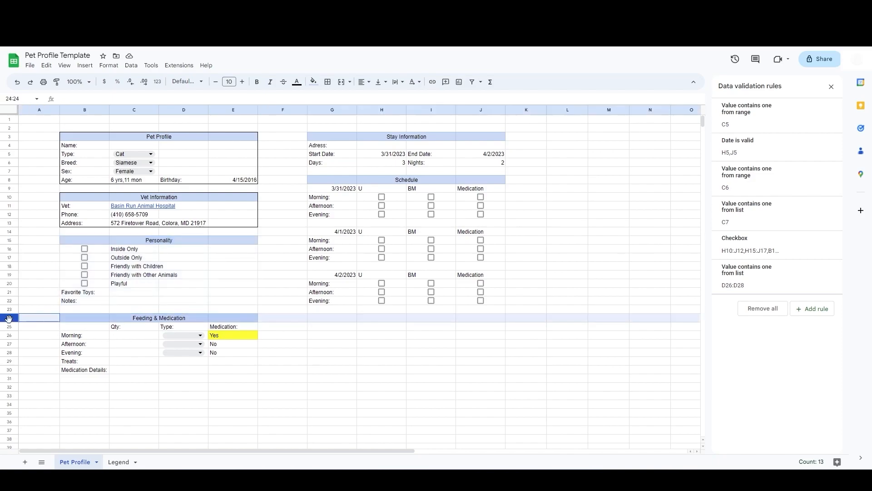
{"action": "left_click", "coordinate": [10, 309]}
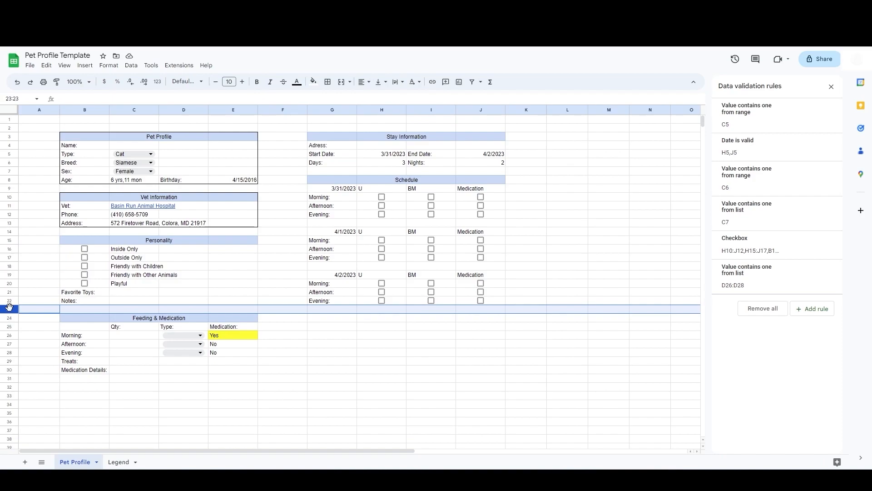
{"action": "right_click", "coordinate": [9, 309]}
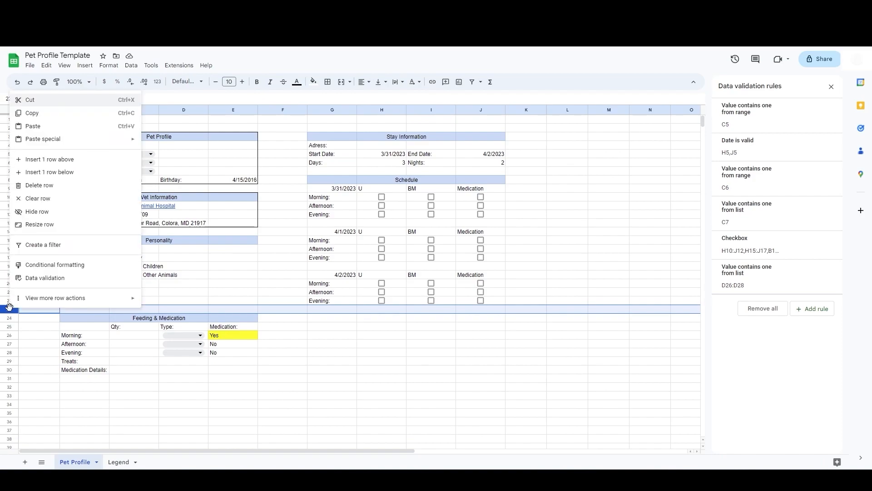
{"action": "left_click", "coordinate": [62, 161]}
Step: Add an outer border around the Personality section B15:E23
{"action": "left_click_drag", "start_coordinate": [91, 240], "coordinate": [242, 315]}
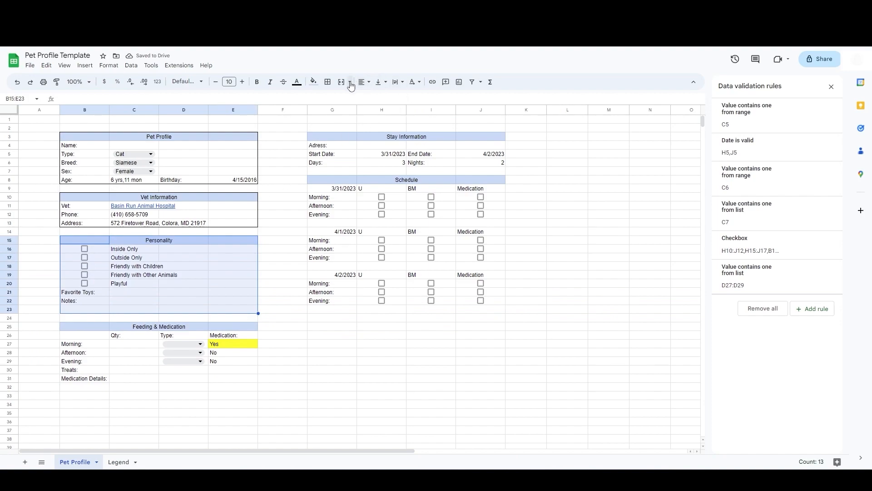
{"action": "left_click", "coordinate": [327, 81]}
{"action": "left_click", "coordinate": [385, 99]}
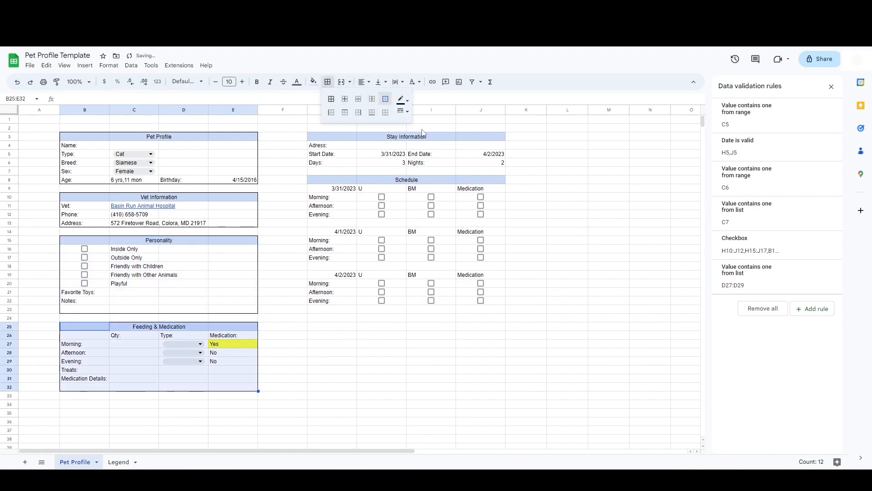
Step: Add outer borders around the Stay Information section G3:J6 and the Schedule section G8:J27
{"action": "left_click_drag", "start_coordinate": [331, 137], "coordinate": [499, 163]}
{"action": "left_click", "coordinate": [327, 81]}
{"action": "left_click", "coordinate": [386, 99]}
{"action": "left_click_drag", "start_coordinate": [332, 179], "coordinate": [499, 348]}
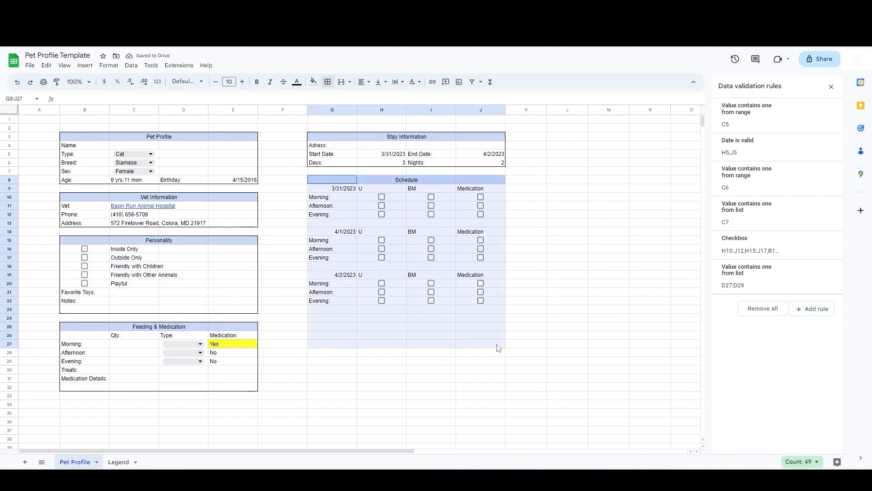
{"action": "left_click", "coordinate": [327, 81]}
{"action": "left_click", "coordinate": [386, 99]}
Step: Add a Notes: label in G24 below the schedule checkboxes
{"action": "left_click", "coordinate": [338, 320]}
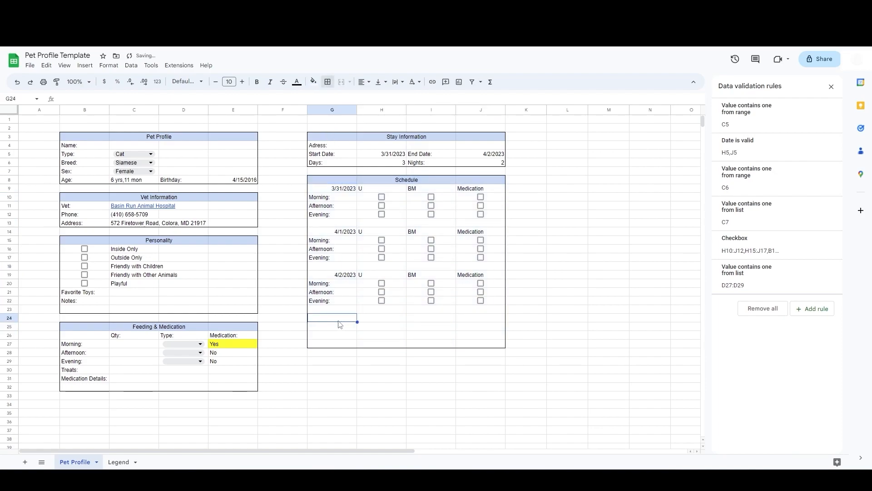
{"action": "type", "text": "Notes:"}
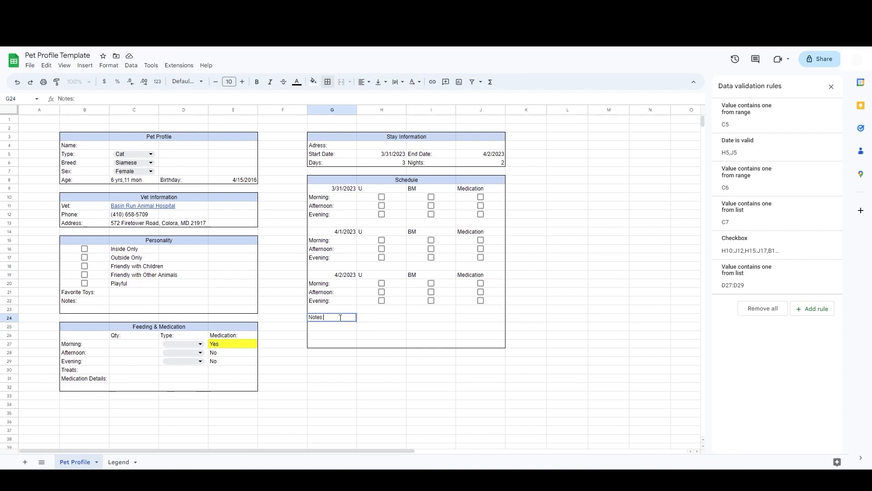
{"action": "key", "text": "Tab"}
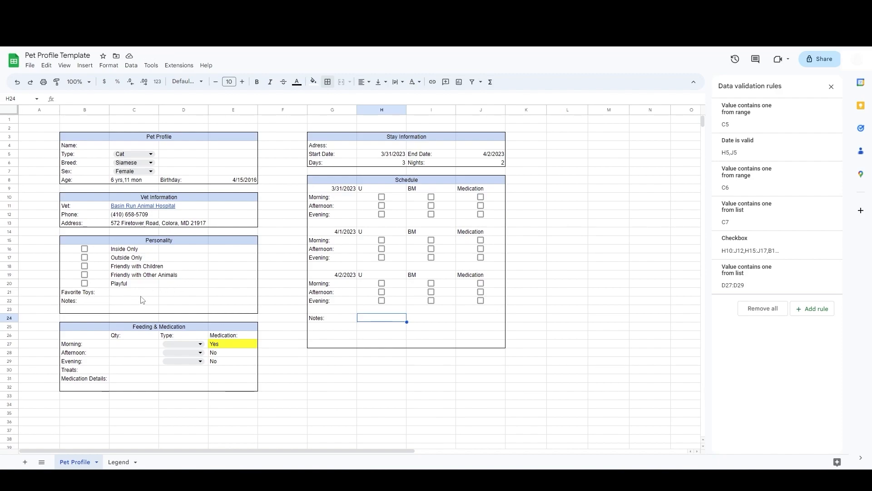
Step: Add a bottom border under the Favorite Toys entry cells C21:E21
{"action": "left_click_drag", "start_coordinate": [133, 293], "coordinate": [218, 298]}
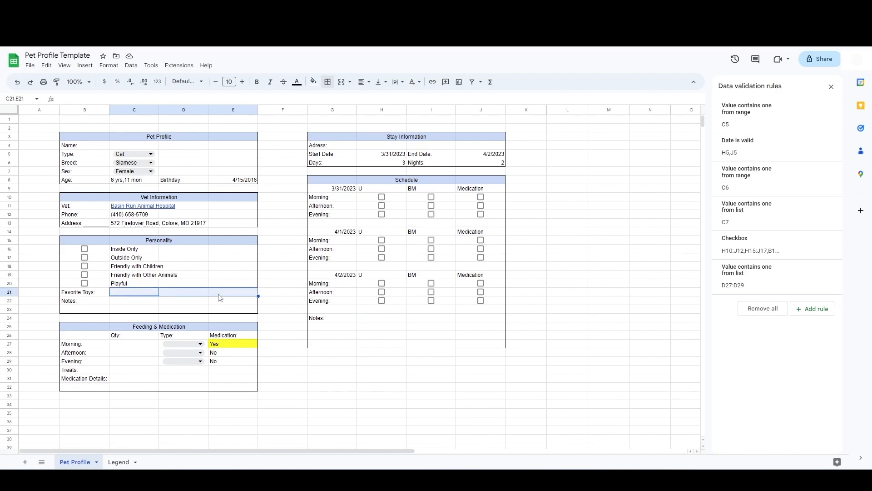
{"action": "left_click", "coordinate": [327, 82]}
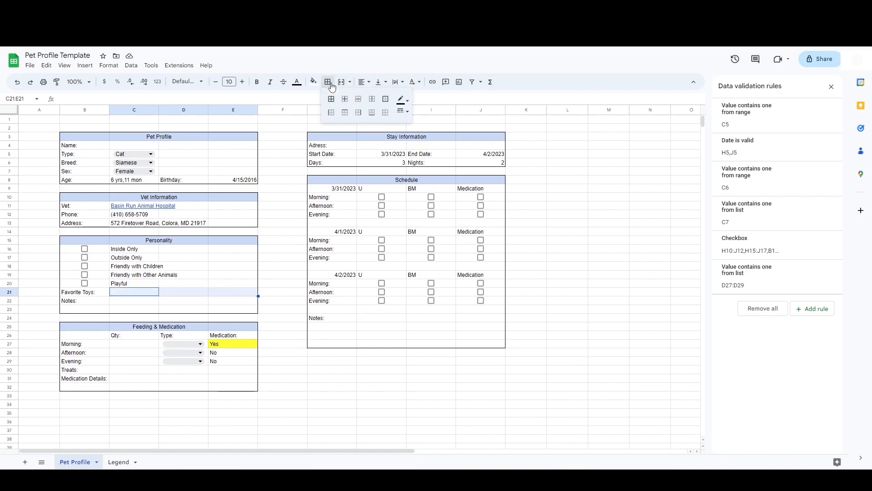
{"action": "left_click", "coordinate": [373, 115]}
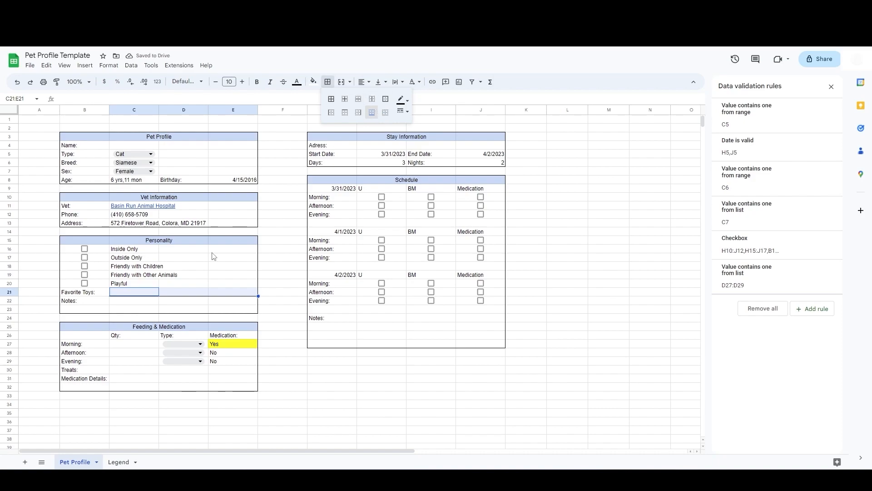
Step: Paint the bottom-border format onto the Notes cells C22:E22 and the Treats and Medication Details rows
{"action": "left_click", "coordinate": [57, 82]}
{"action": "left_click", "coordinate": [136, 305]}
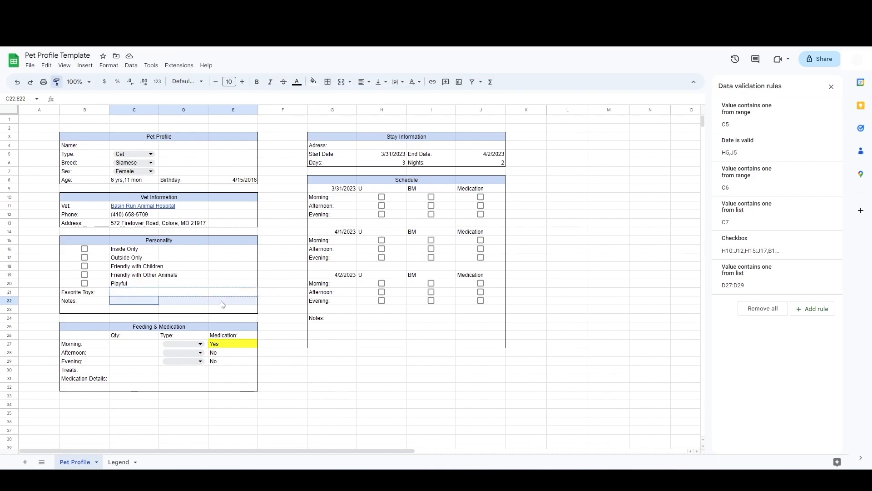
{"action": "left_click", "coordinate": [265, 392]}
{"action": "left_click_drag", "start_coordinate": [129, 302], "coordinate": [226, 301]}
{"action": "left_click", "coordinate": [57, 82]}
{"action": "mouse_move", "coordinate": [136, 371]}
{"action": "left_mouse_down"}
{"action": "mouse_move", "coordinate": [228, 376]}
{"action": "mouse_move", "coordinate": [230, 385]}
{"action": "left_mouse_up"}
{"action": "left_click", "coordinate": [332, 378]}
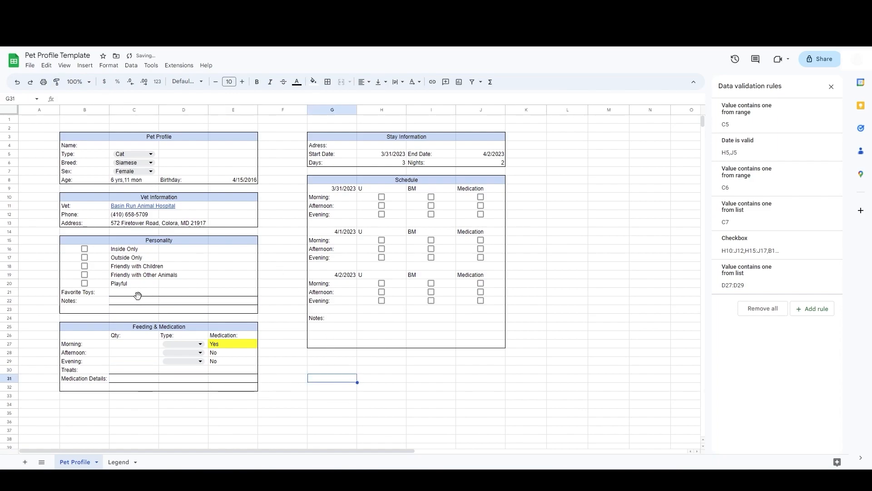
Step: Paint the same bottom-border format onto the schedule Notes cells H24:J24
{"action": "left_click_drag", "start_coordinate": [131, 293], "coordinate": [217, 296]}
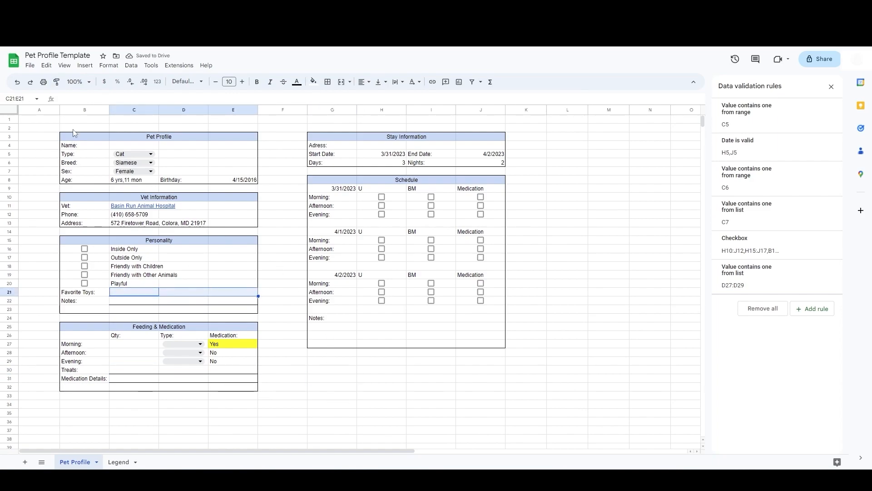
{"action": "left_click", "coordinate": [57, 82]}
{"action": "left_click_drag", "start_coordinate": [368, 322], "coordinate": [458, 321]}
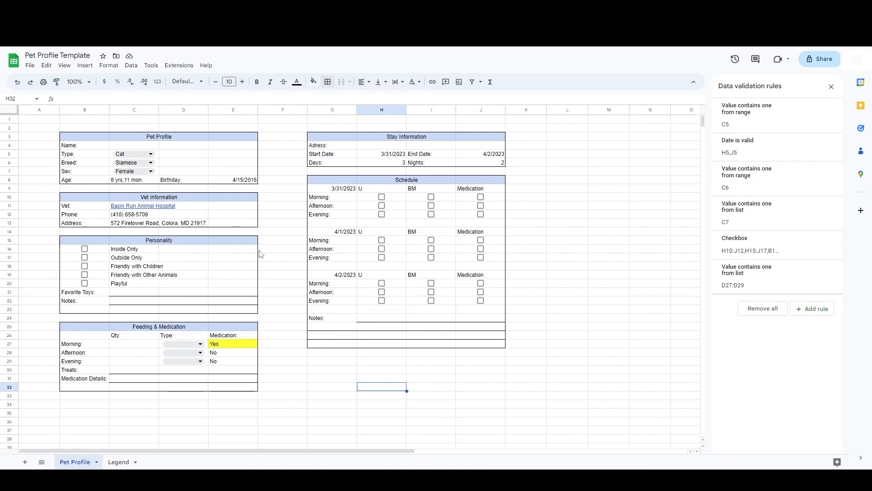
Step: Left-align the three schedule dates in G9, G14 and G19
{"action": "left_click", "coordinate": [343, 188]}
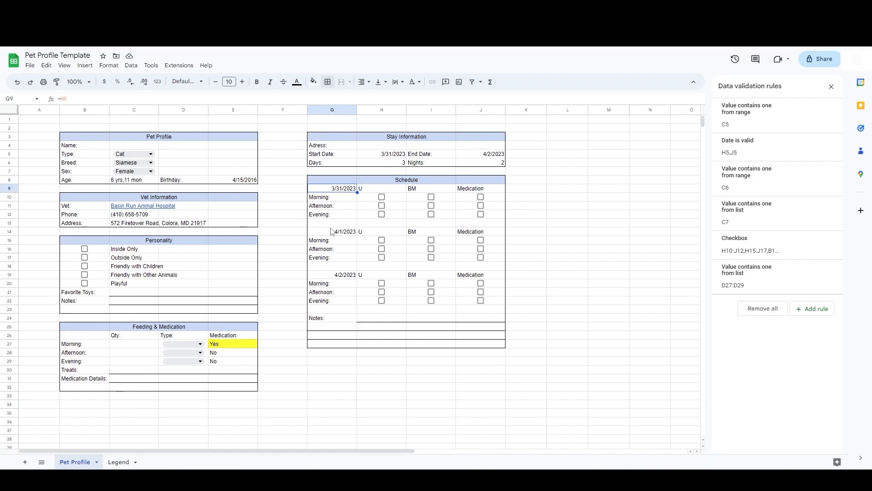
{"action": "left_click", "coordinate": [336, 232], "text": "ctrl"}
{"action": "left_click", "coordinate": [339, 278], "text": "ctrl"}
{"action": "left_click", "coordinate": [364, 82]}
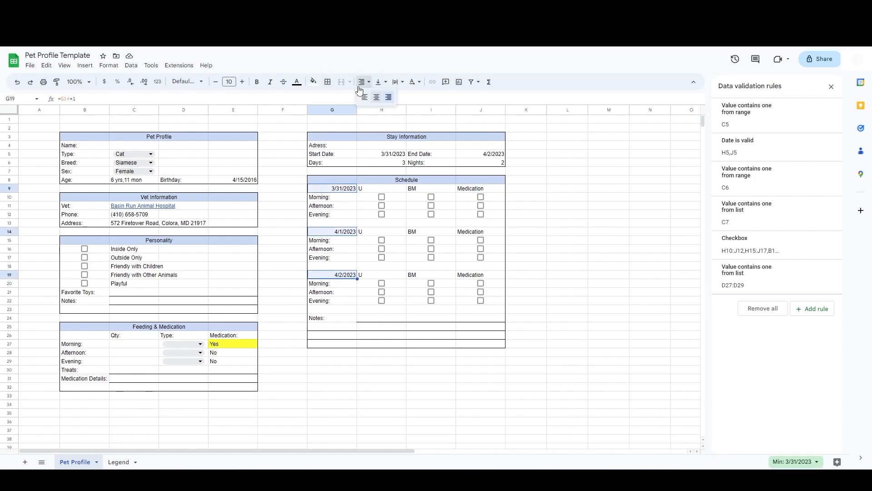
{"action": "left_click", "coordinate": [364, 98]}
Step: Center-align the schedule's U, BM, Medication headings and checkboxes in H9:J21
{"action": "left_click_drag", "start_coordinate": [368, 186], "coordinate": [493, 303]}
{"action": "left_click", "coordinate": [363, 82]}
{"action": "left_click", "coordinate": [378, 98]}
{"action": "left_click", "coordinate": [566, 285]}
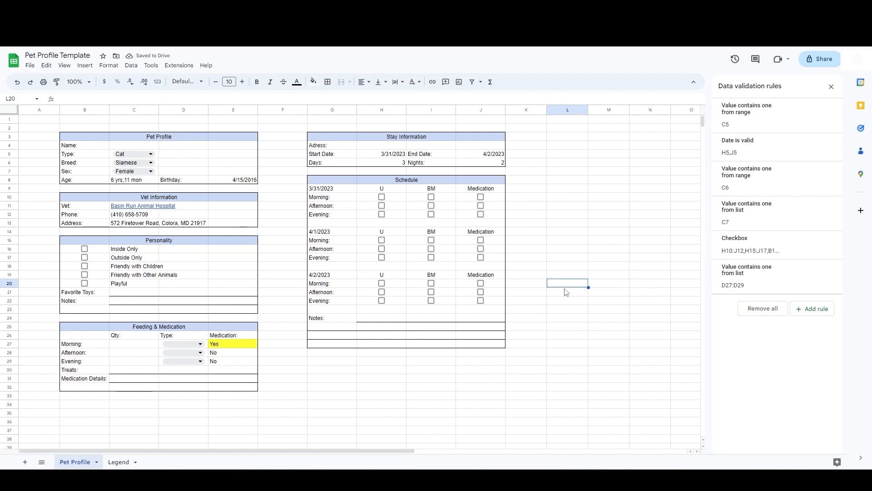
Step: Center-align the Feeding & Medication Qty, Type and Medication cells in C26:E29
{"action": "left_click_drag", "start_coordinate": [126, 338], "coordinate": [235, 365]}
{"action": "left_click", "coordinate": [363, 83]}
{"action": "left_click", "coordinate": [377, 98]}
{"action": "left_click", "coordinate": [409, 389]}
Step: Move the Breed label and dropdown from B6:C6 to D5:E5 beside Type
{"action": "left_click_drag", "start_coordinate": [81, 163], "coordinate": [139, 165]}
{"action": "key", "text": "ctrl+c"}
{"action": "key", "text": "ctrl+x"}
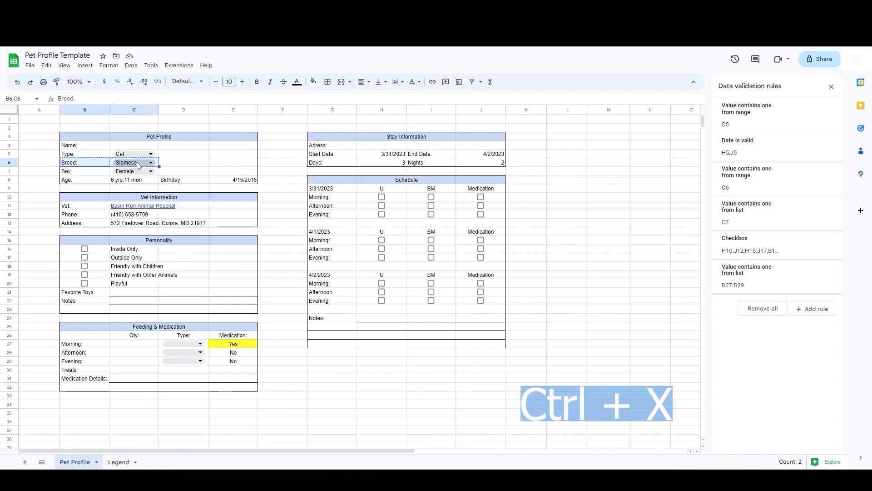
{"action": "left_click", "coordinate": [174, 156]}
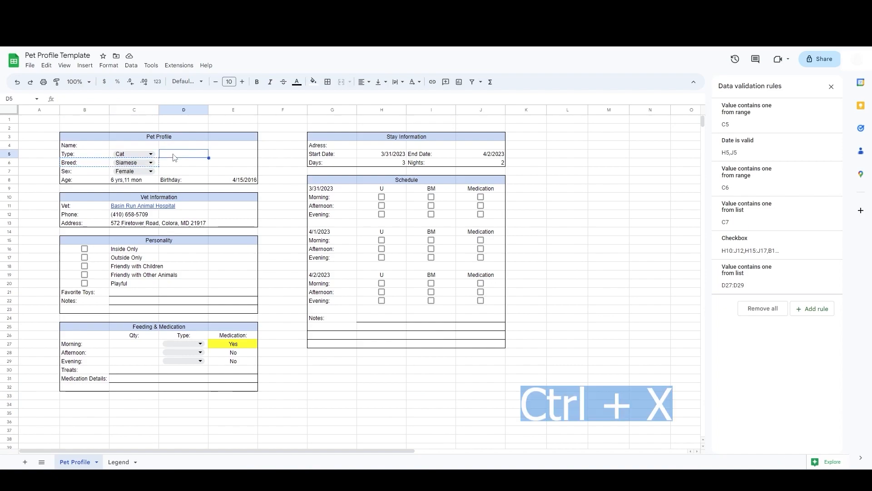
{"action": "key", "text": "ctrl+v"}
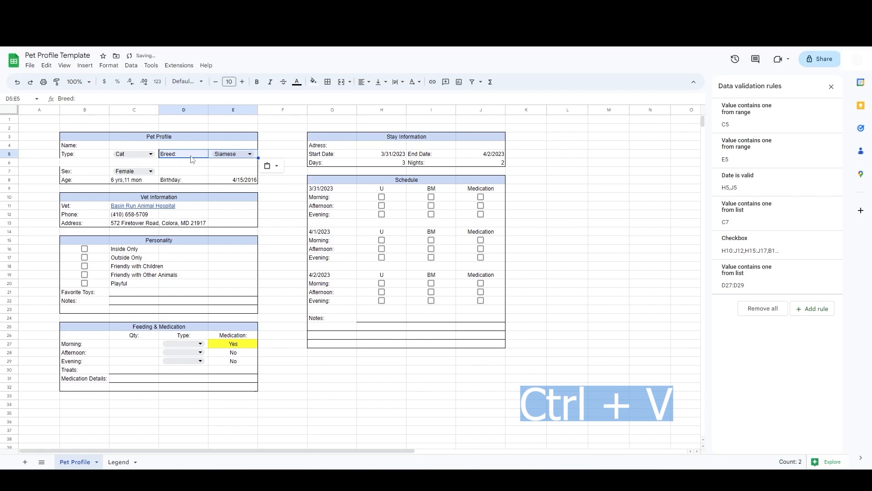
{"action": "left_click", "coordinate": [190, 165]}
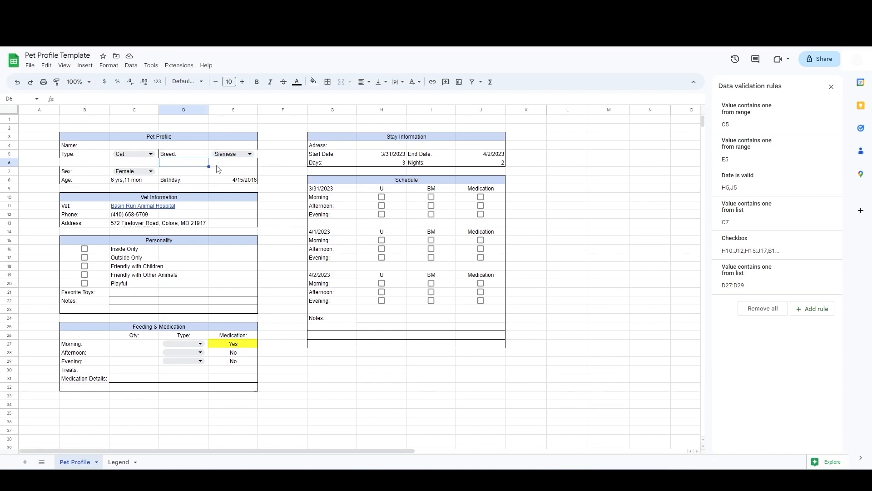
{"action": "left_click", "coordinate": [189, 156]}
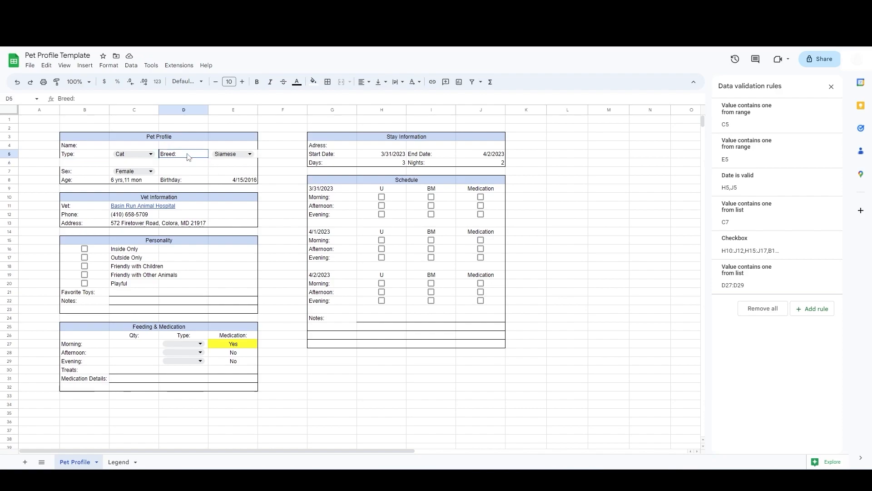
{"action": "left_click", "coordinate": [266, 149]}
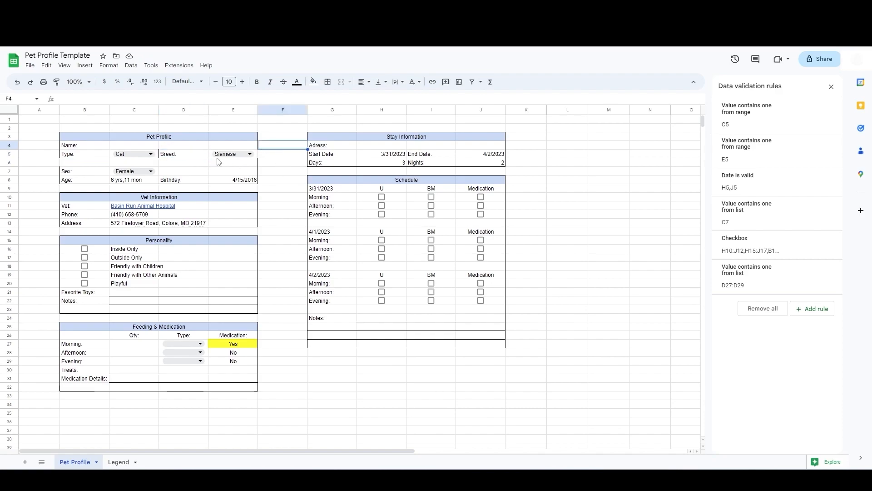
{"action": "left_click", "coordinate": [169, 156]}
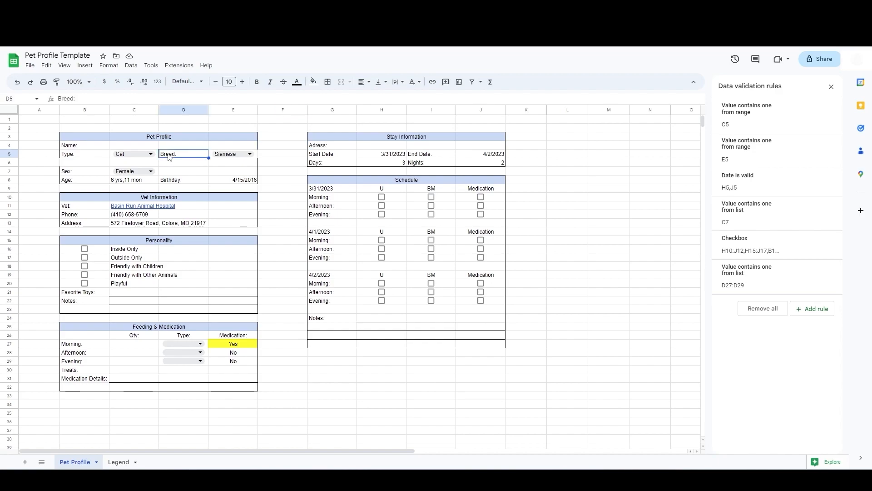
{"action": "left_click", "coordinate": [328, 82]}
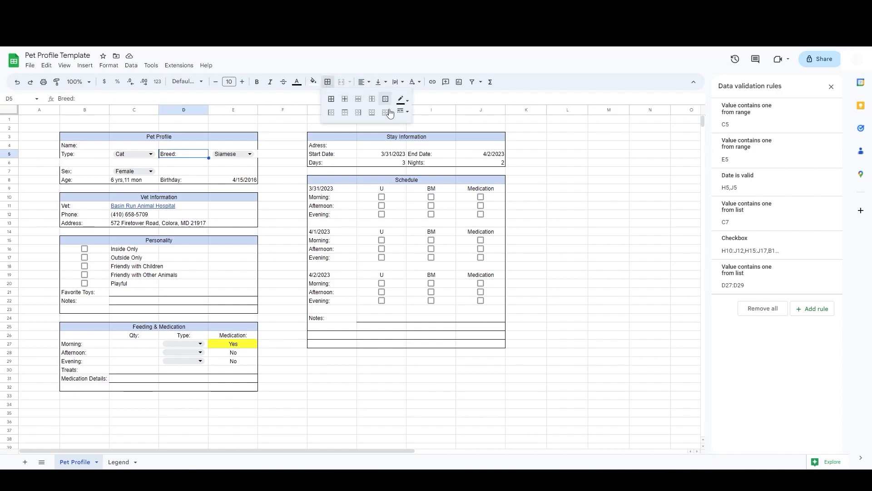
{"action": "left_click", "coordinate": [77, 166]}
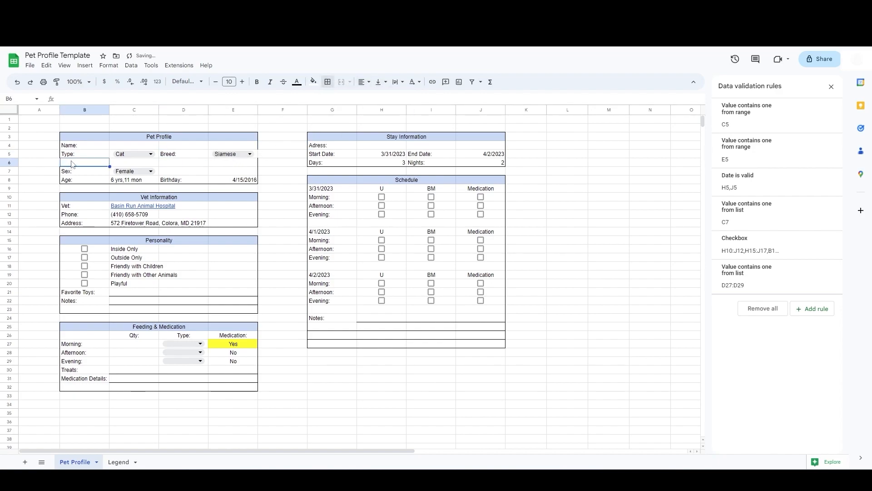
Step: Move the sections in B7:E32 up one row so the blank row 6 below Type and Breed disappears
{"action": "left_click", "coordinate": [8, 163]}
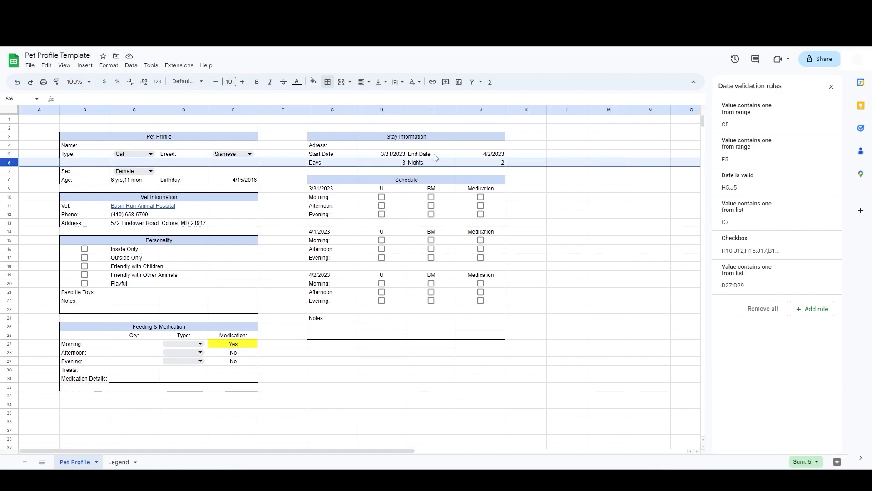
{"action": "left_click_drag", "start_coordinate": [95, 164], "coordinate": [243, 389]}
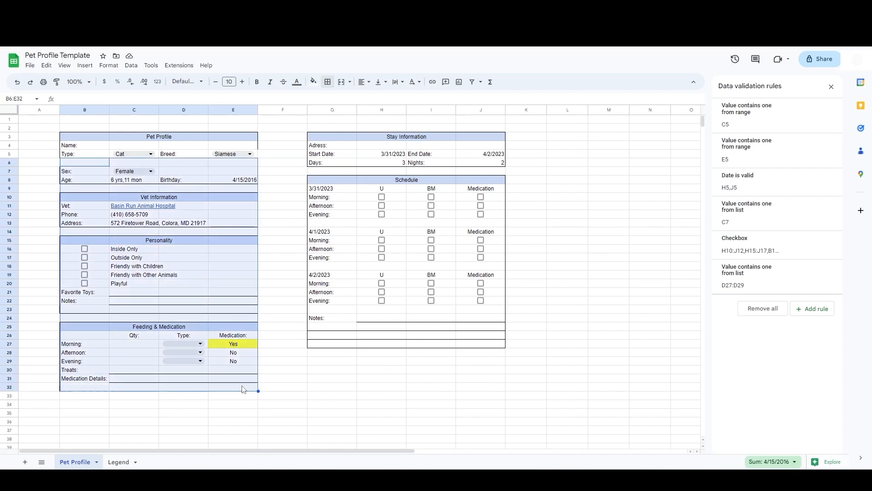
{"action": "left_click_drag", "start_coordinate": [84, 170], "coordinate": [239, 390]}
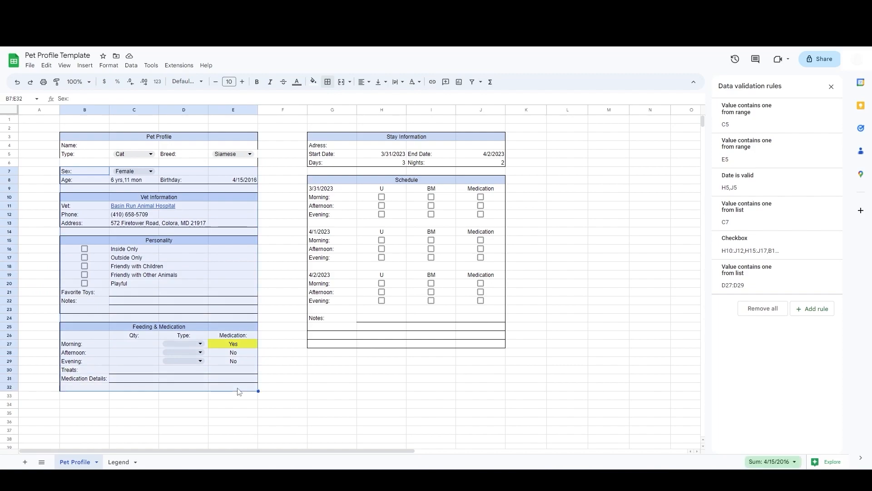
{"action": "key", "text": "ctrl+x"}
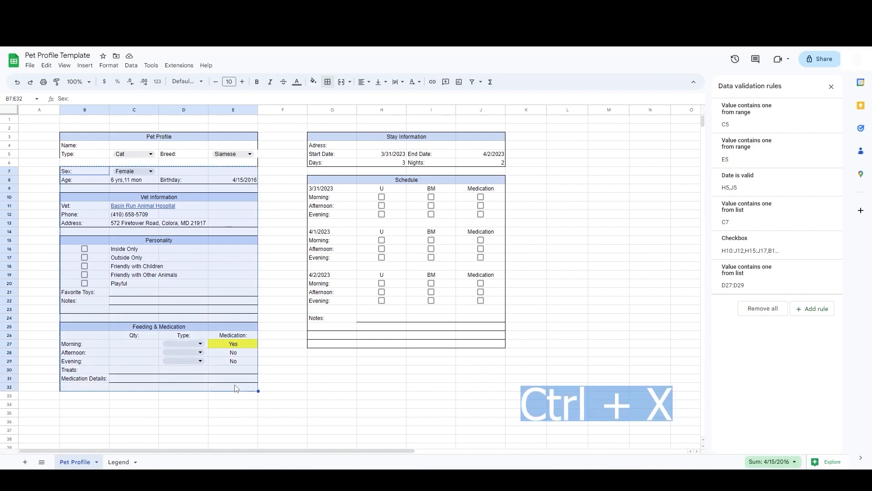
{"action": "left_click", "coordinate": [69, 164]}
{"action": "key", "text": "ctrl+v"}
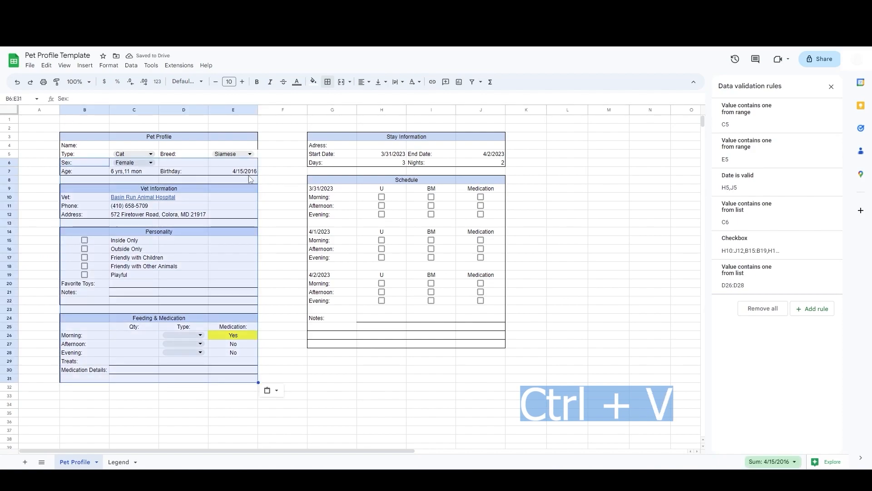
Step: Apply an outer border around the Pet Profile section B3:E7
{"action": "left_click_drag", "start_coordinate": [91, 136], "coordinate": [256, 172]}
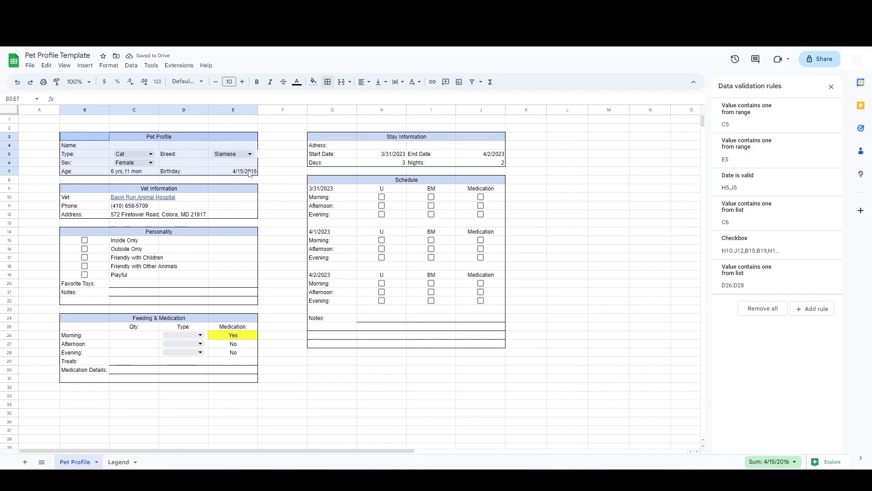
{"action": "left_click", "coordinate": [327, 82]}
{"action": "left_click", "coordinate": [385, 100]}
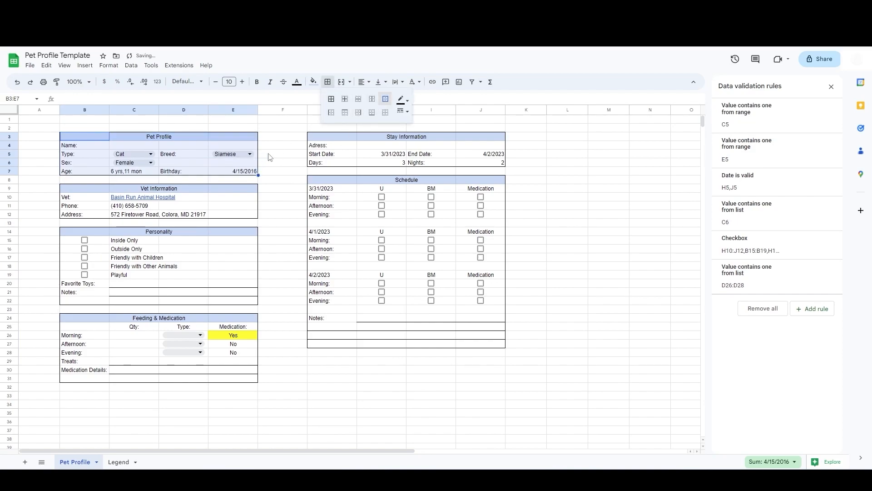
{"action": "left_click", "coordinate": [269, 157]}
{"action": "left_click", "coordinate": [435, 380]}
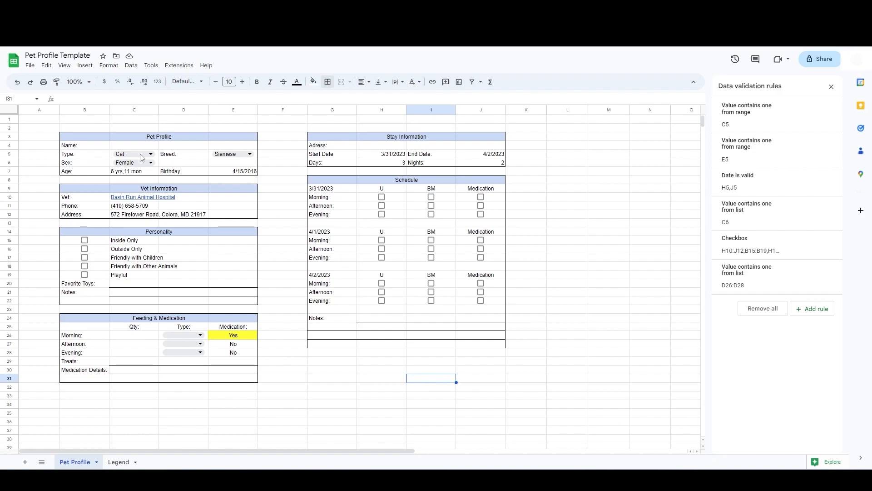
Step: Insert a new column B on the Legend sheet and give it the heading Emoji
{"action": "left_click", "coordinate": [91, 139]}
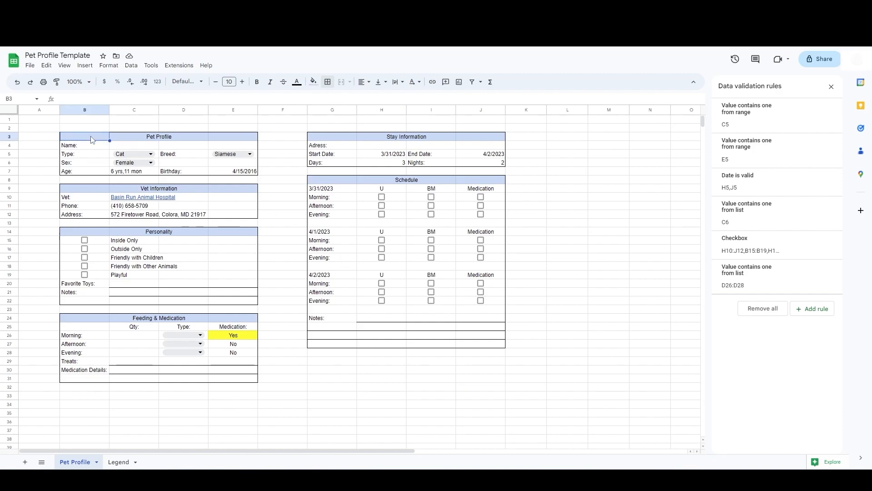
{"action": "left_click", "coordinate": [118, 461]}
{"action": "left_click", "coordinate": [117, 242]}
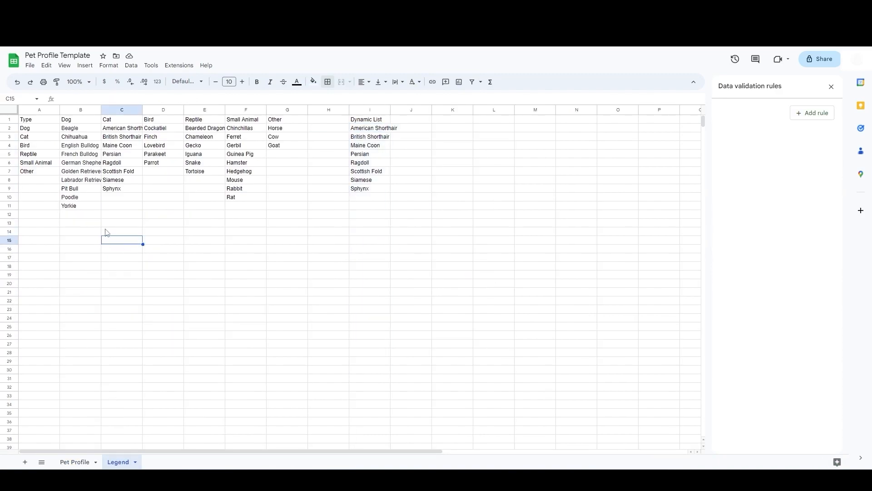
{"action": "left_click", "coordinate": [69, 111]}
{"action": "right_click", "coordinate": [70, 111]}
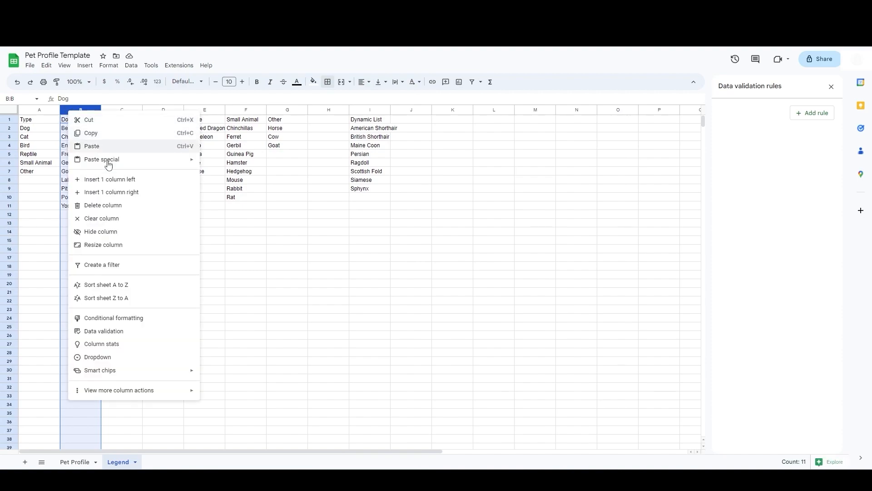
{"action": "left_click", "coordinate": [117, 184]}
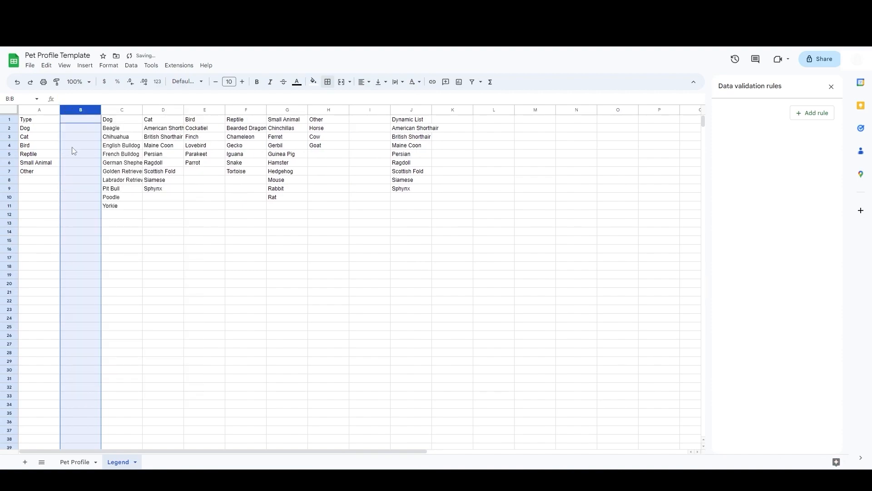
{"action": "left_click", "coordinate": [82, 123]}
{"action": "type", "text": "Emoji"}
{"action": "key", "text": "Return"}
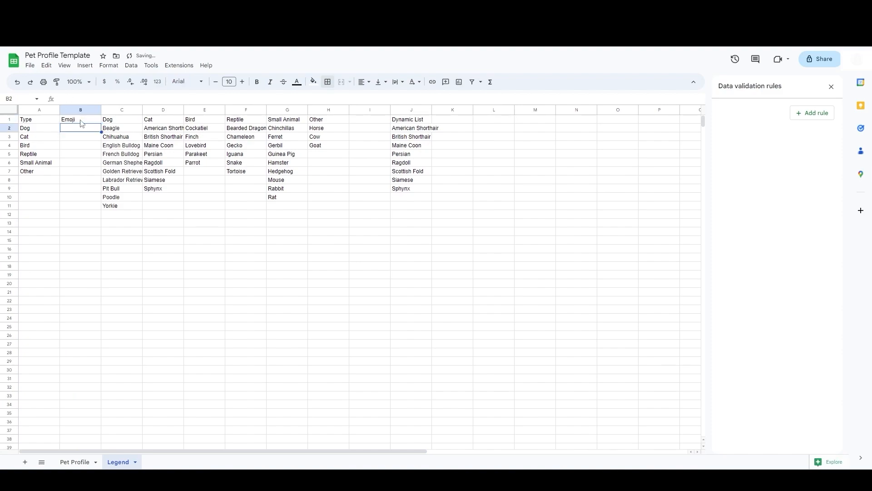
Step: Insert a pet emoji beside each type in the Emoji column, starting with a dog in B2
{"action": "double_click", "coordinate": [69, 128]}
{"action": "right_click", "coordinate": [70, 129]}
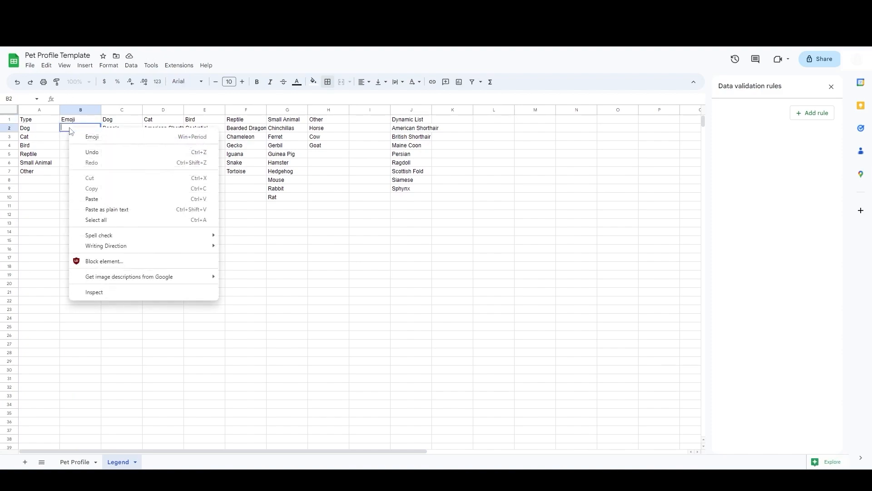
{"action": "left_click", "coordinate": [89, 139]}
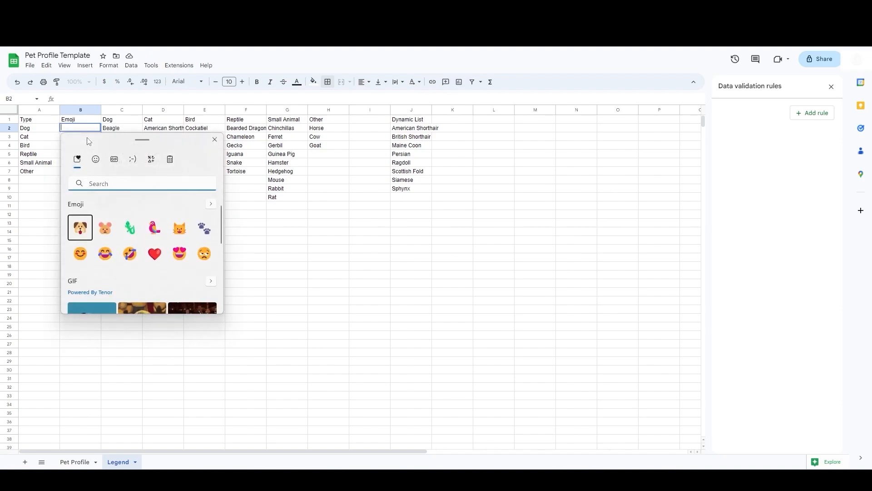
{"action": "left_click", "coordinate": [80, 229]}
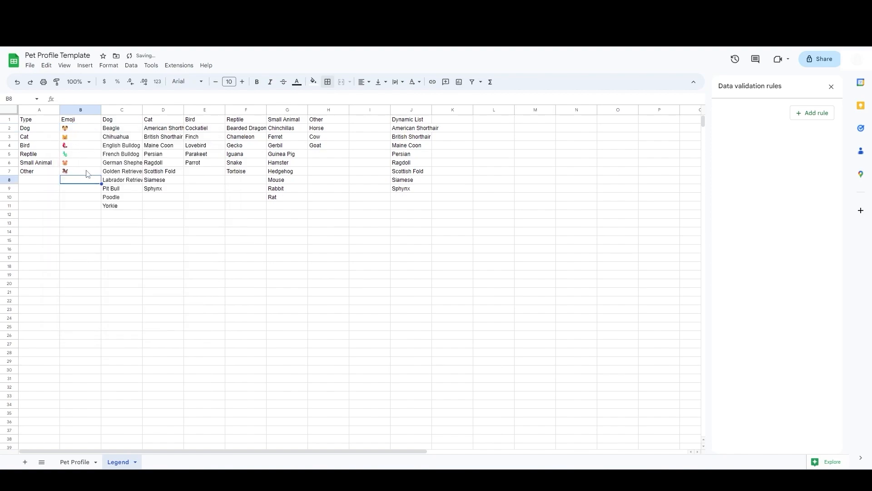
Step: Enter =IFS(C5=Legend!A2,Legend!B2) in B3 of Pet Profile to show the type's emoji
{"action": "left_click", "coordinate": [75, 461]}
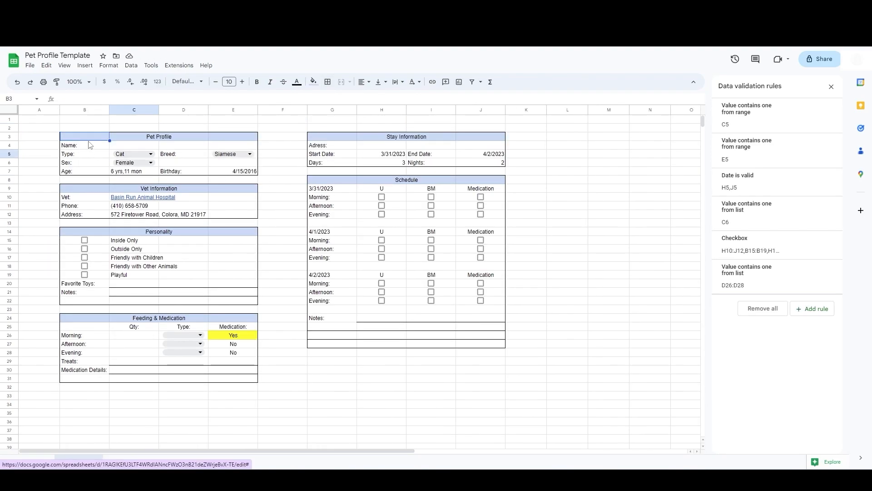
{"action": "left_click", "coordinate": [84, 99]}
{"action": "type", "text": "=igf"}
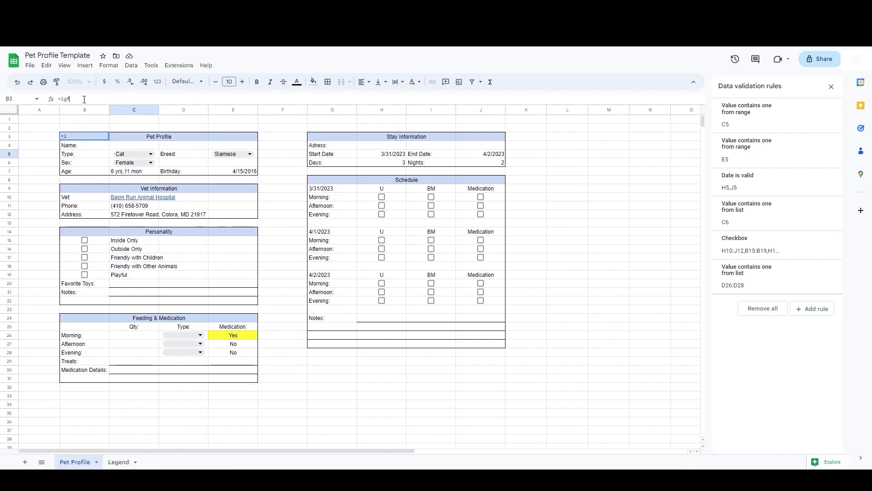
{"action": "key", "text": "BackSpace"}
{"action": "key", "text": "BackSpace"}
{"action": "type", "text": "fs"}
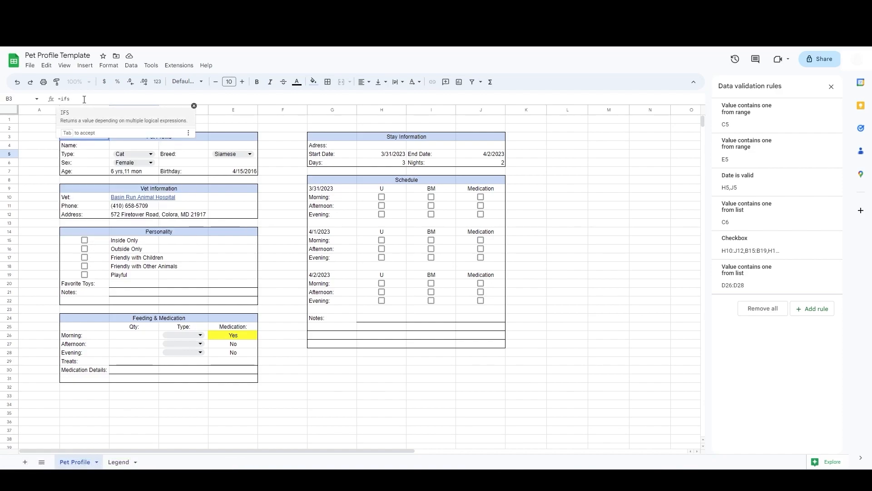
{"action": "key", "text": "Tab"}
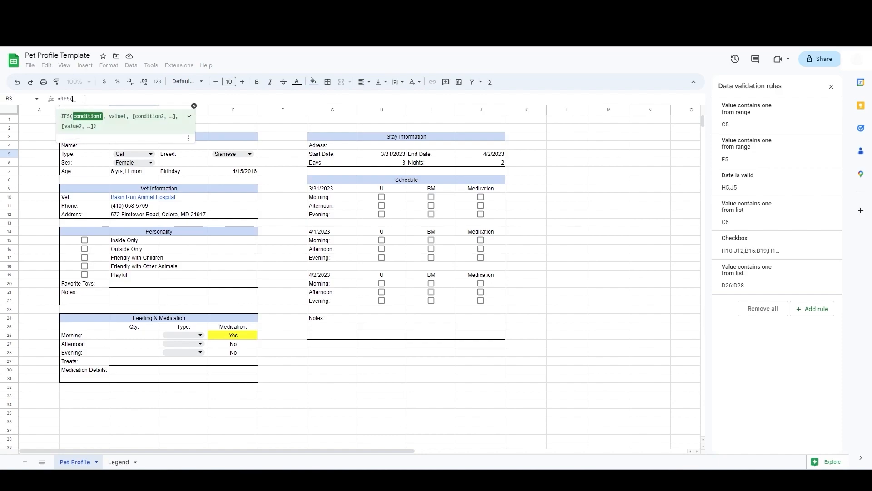
{"action": "left_click", "coordinate": [112, 155]}
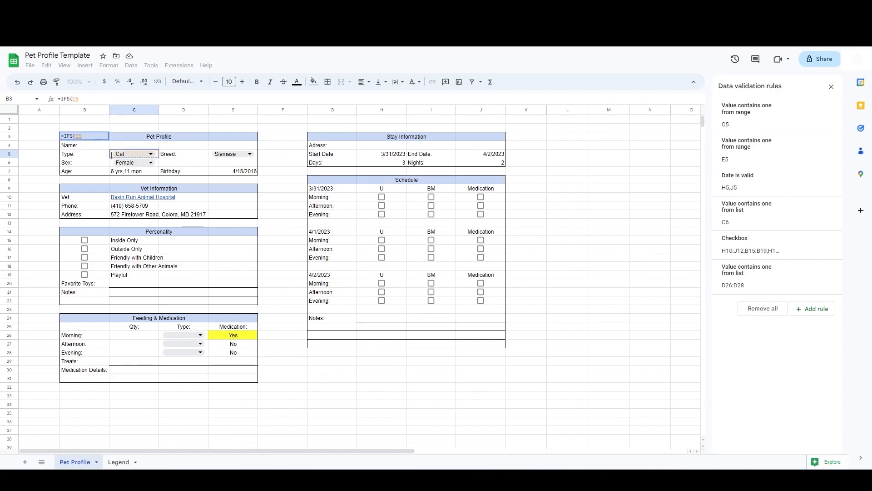
{"action": "type", "text": "="}
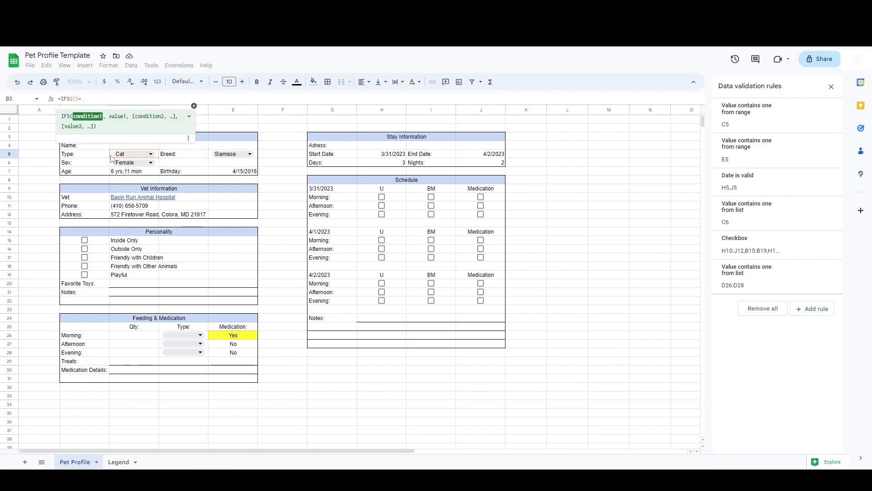
{"action": "left_click", "coordinate": [120, 462]}
{"action": "left_click", "coordinate": [38, 130]}
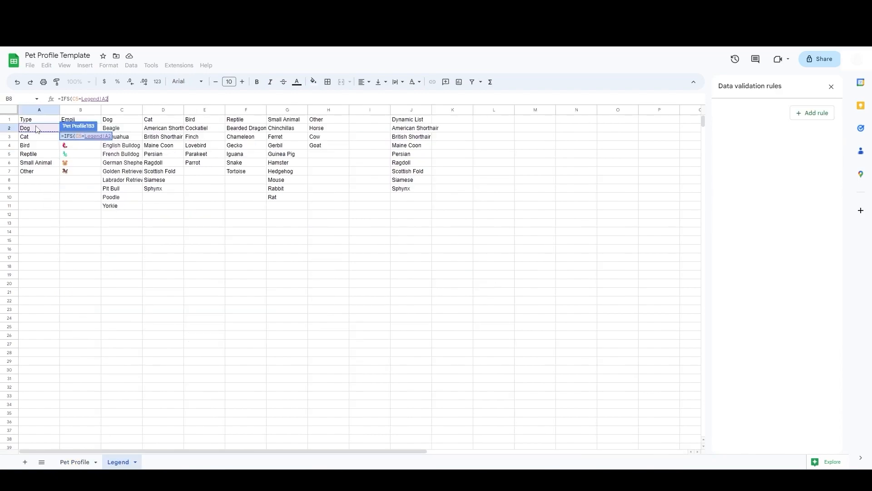
{"action": "type", "text": ","}
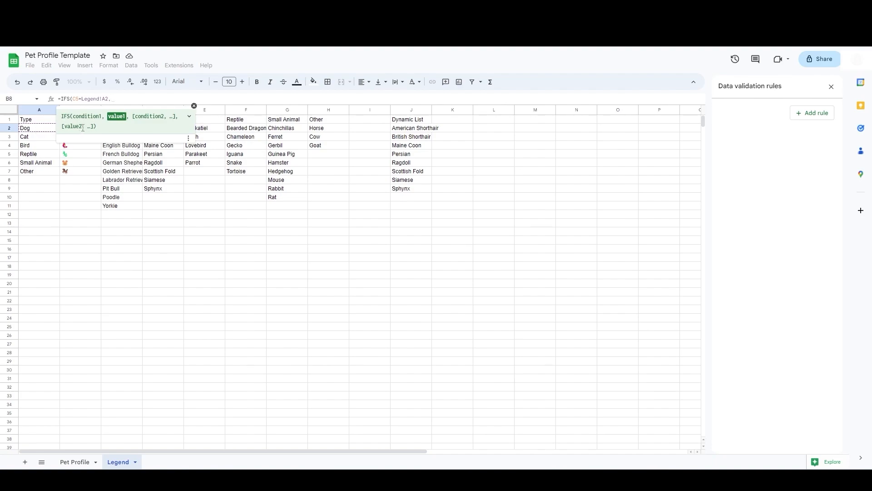
{"action": "type", "text": "Legend"}
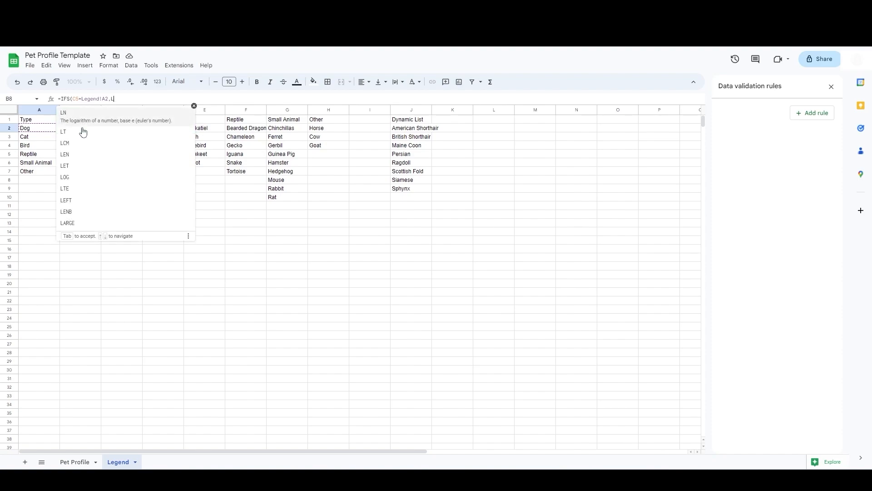
{"action": "type", "text": "!"}
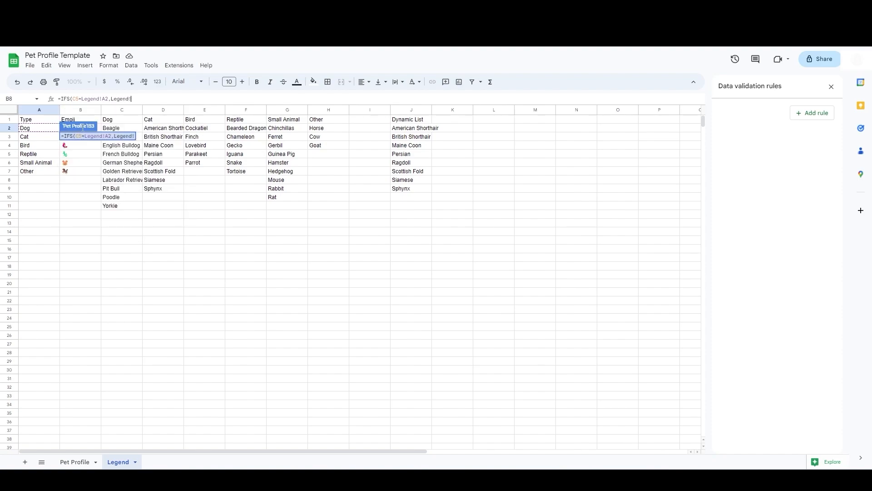
{"action": "type", "text": "B2"}
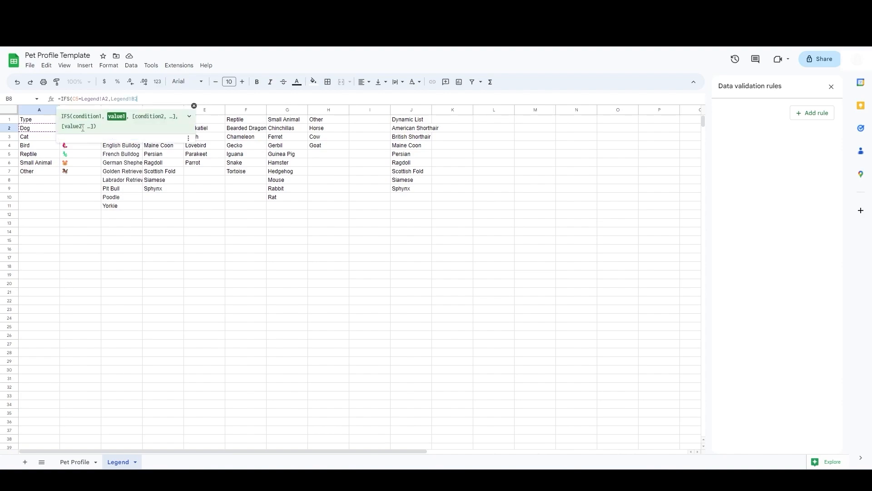
{"action": "key", "text": "Return"}
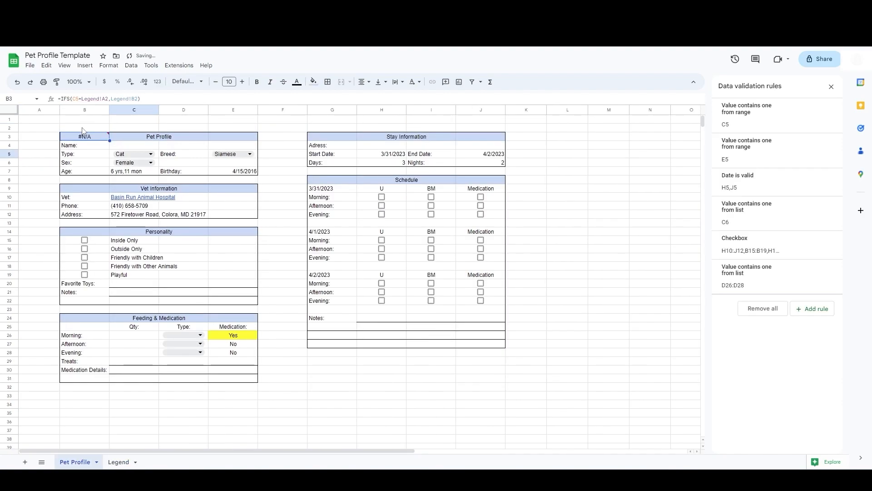
{"action": "mouse_move", "coordinate": [94, 137]}
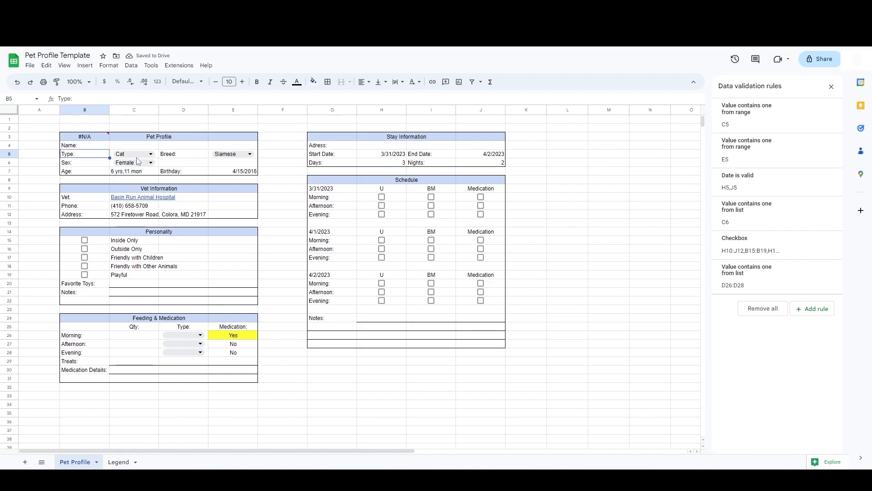
Step: Pick Dog as the pet type, then extend B3's IFS formula so C5 matches Legend!A2:A7 and returns emojis Legend!B2:B7
{"action": "double_click", "coordinate": [133, 155]}
{"action": "left_click", "coordinate": [120, 165]}
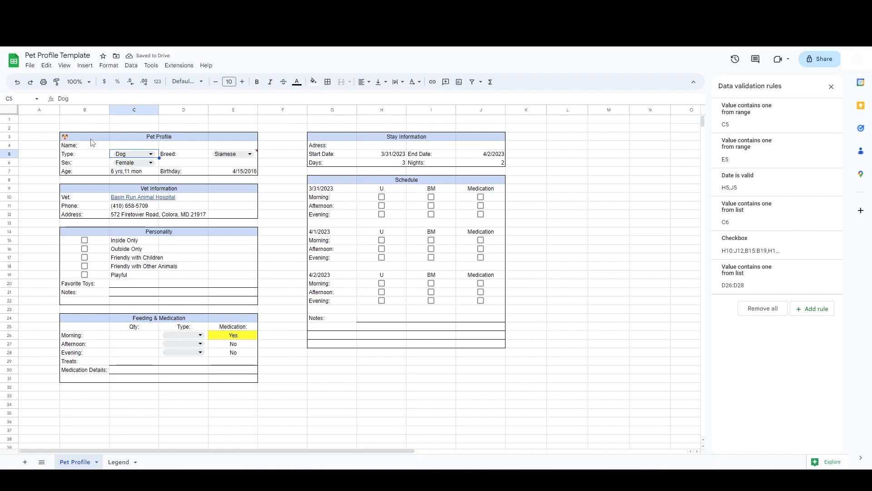
{"action": "double_click", "coordinate": [137, 154]}
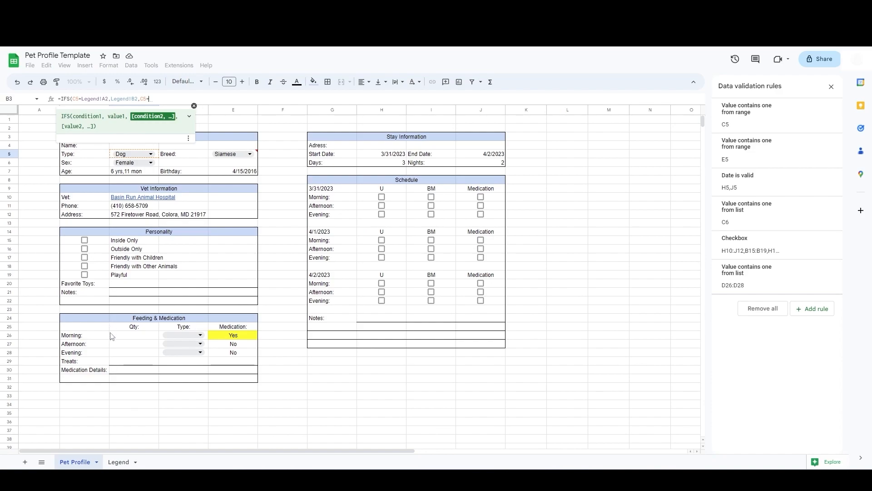
{"action": "left_click", "coordinate": [119, 462]}
{"action": "left_click", "coordinate": [37, 137]}
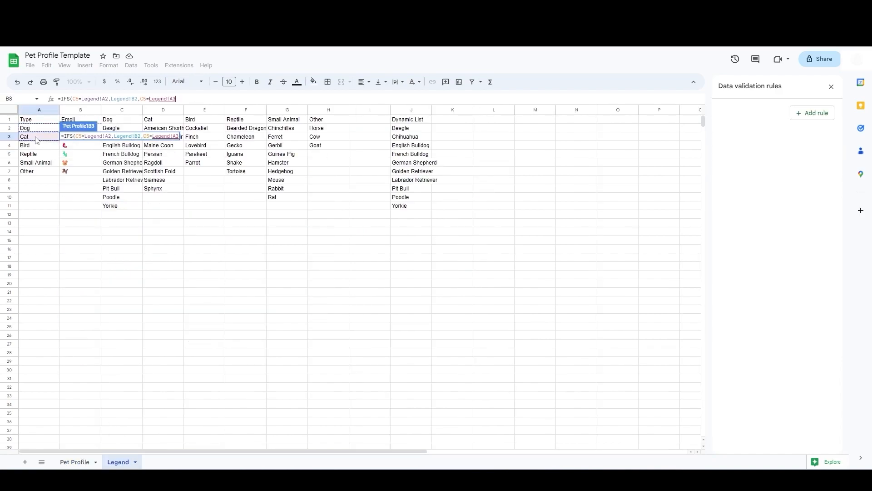
{"action": "type", "text": ","}
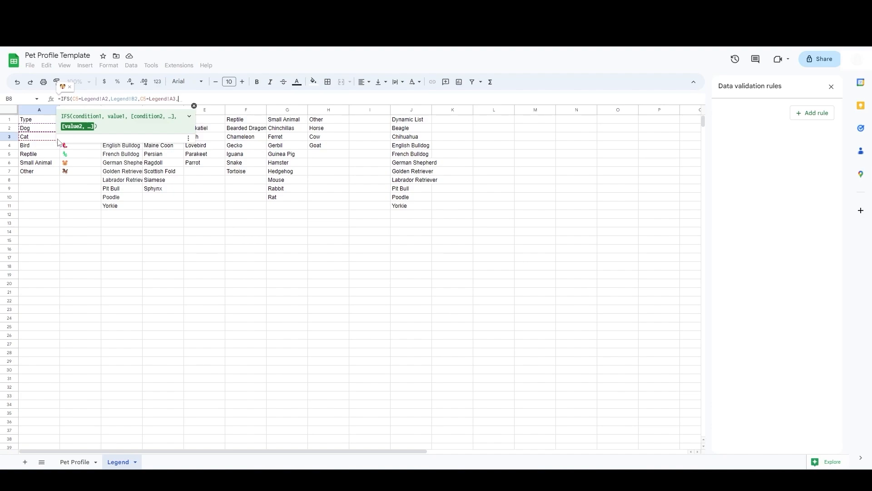
{"action": "type", "text": "Legend!"}
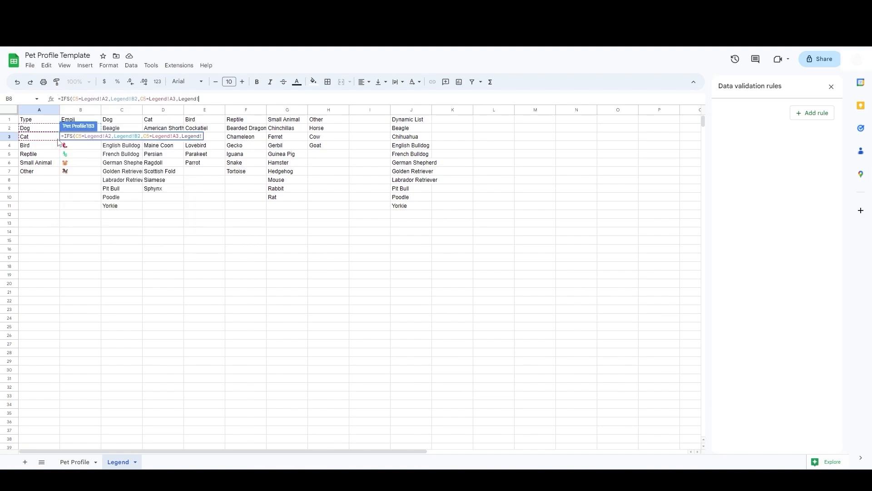
{"action": "type", "text": "B3"}
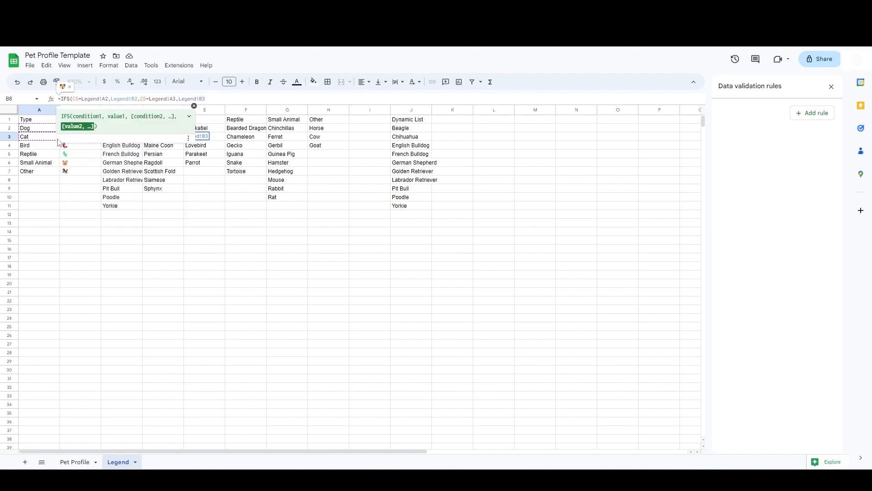
{"action": "type", "text": ","}
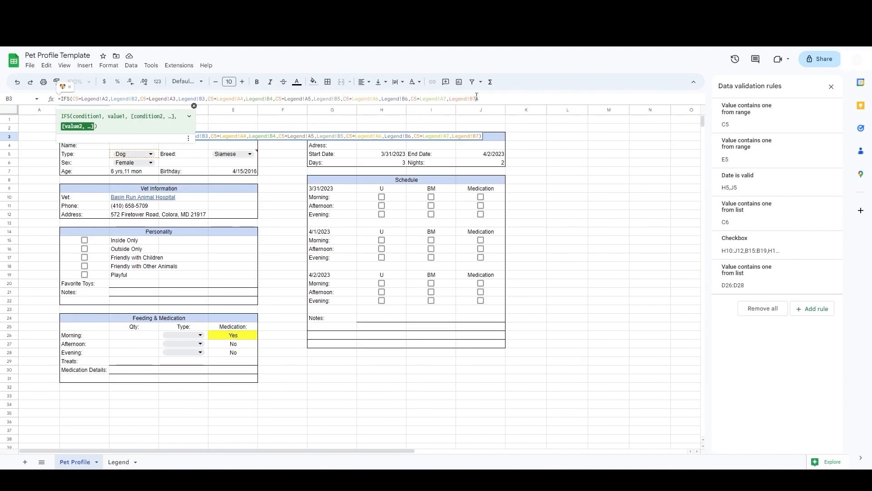
{"action": "key", "text": "Return"}
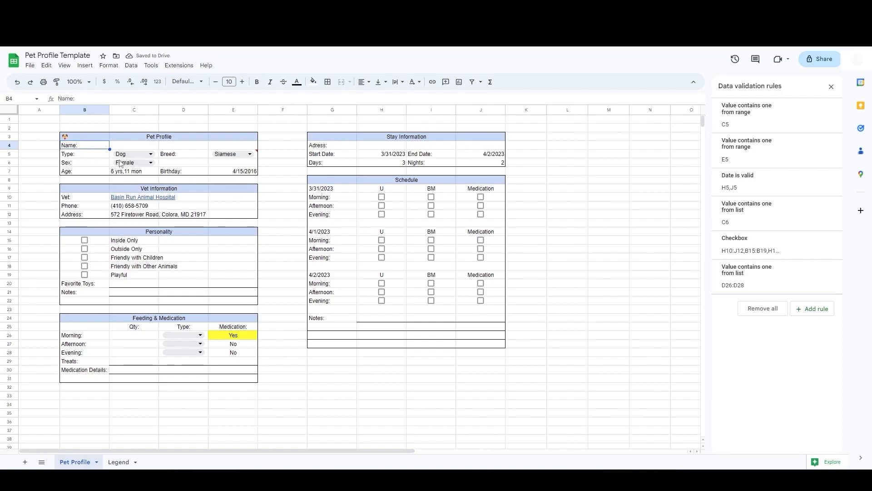
Step: Cycle the Type dropdown through Cat, Bird, Reptile, Small Animal and Other, ending on Small Animal
{"action": "left_click", "coordinate": [142, 155]}
{"action": "left_click", "coordinate": [130, 178]}
{"action": "left_click", "coordinate": [142, 154]}
{"action": "left_click", "coordinate": [120, 190]}
{"action": "left_click", "coordinate": [136, 153]}
{"action": "left_click", "coordinate": [123, 205]}
{"action": "left_click", "coordinate": [142, 155]}
{"action": "left_click", "coordinate": [122, 217]}
{"action": "left_click", "coordinate": [142, 155]}
{"action": "left_click", "coordinate": [123, 229]}
{"action": "left_click", "coordinate": [142, 155]}
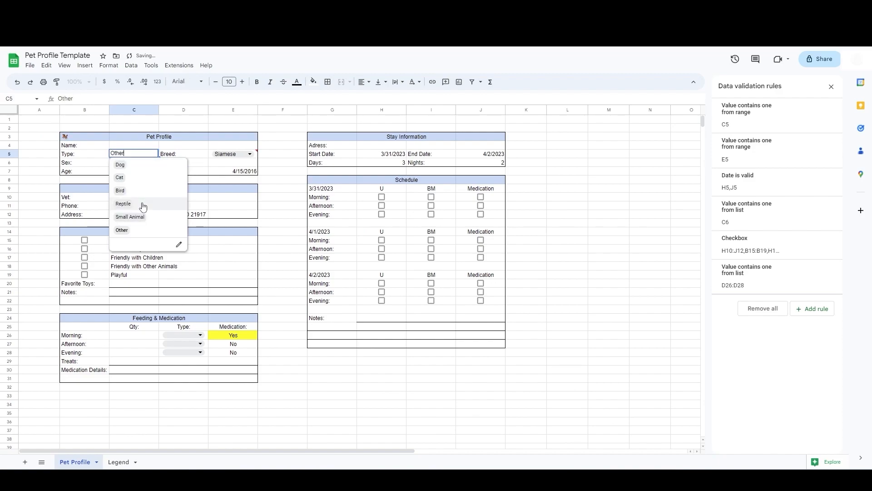
{"action": "left_click", "coordinate": [143, 217]}
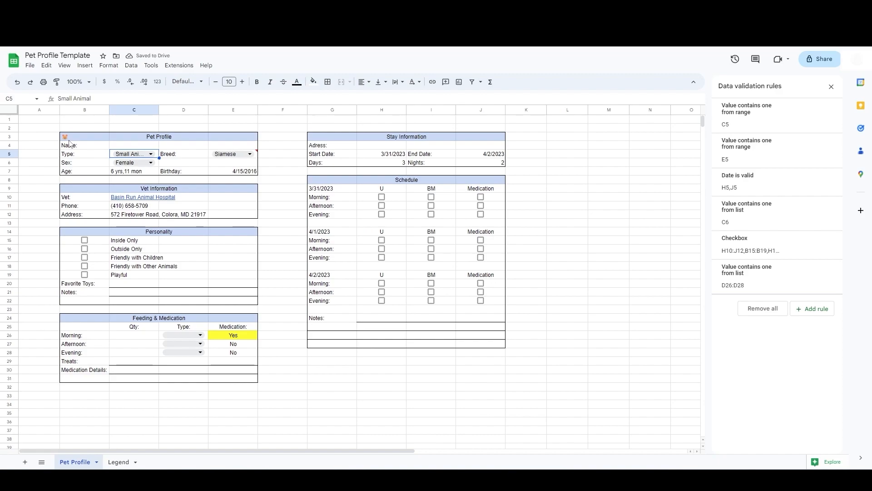
Step: Replace the Small Animal emoji in Legend B6 with a rabbit emoji and return to Pet Profile
{"action": "left_click", "coordinate": [118, 462]}
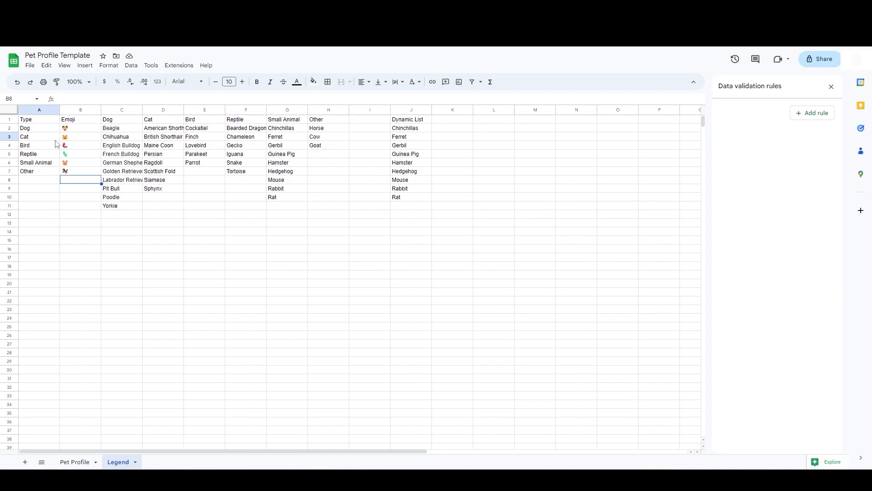
{"action": "left_click", "coordinate": [75, 165]}
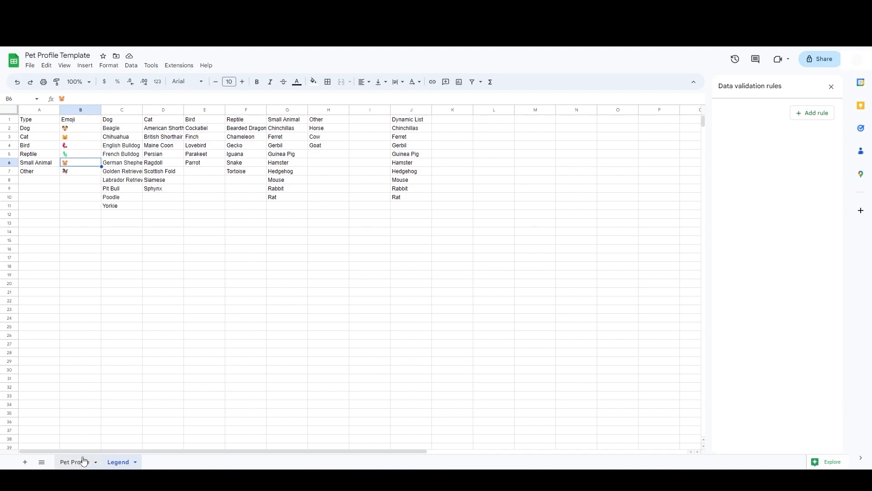
{"action": "left_click", "coordinate": [77, 99]}
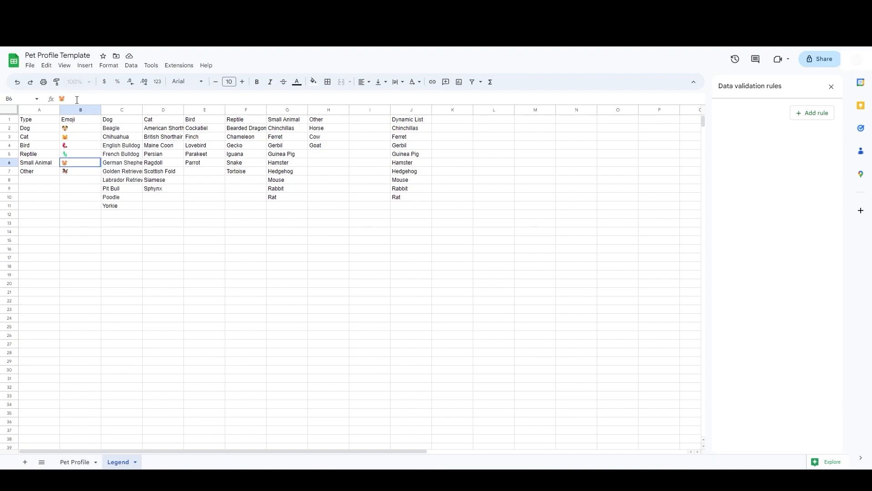
{"action": "key", "text": "BackSpace"}
{"action": "right_click", "coordinate": [80, 164]}
{"action": "left_click", "coordinate": [90, 171]}
{"action": "type", "text": "rabb"}
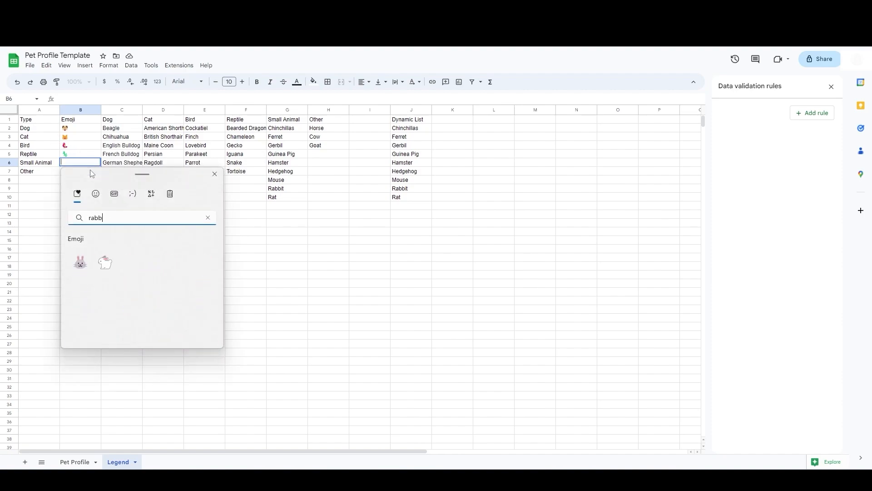
{"action": "left_click", "coordinate": [79, 261]}
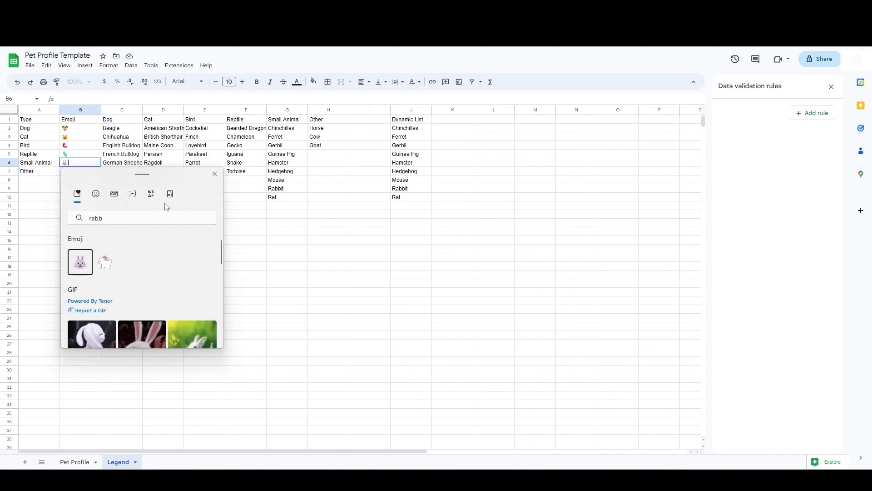
{"action": "left_click", "coordinate": [215, 175]}
{"action": "key", "text": "Return"}
{"action": "double_click", "coordinate": [71, 462]}
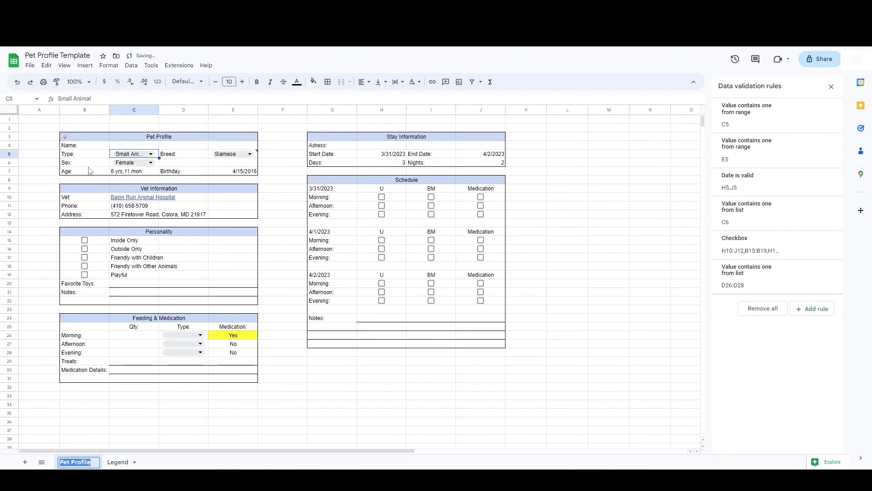
{"action": "left_click", "coordinate": [77, 137]}
{"action": "key", "text": "ctrl+c"}
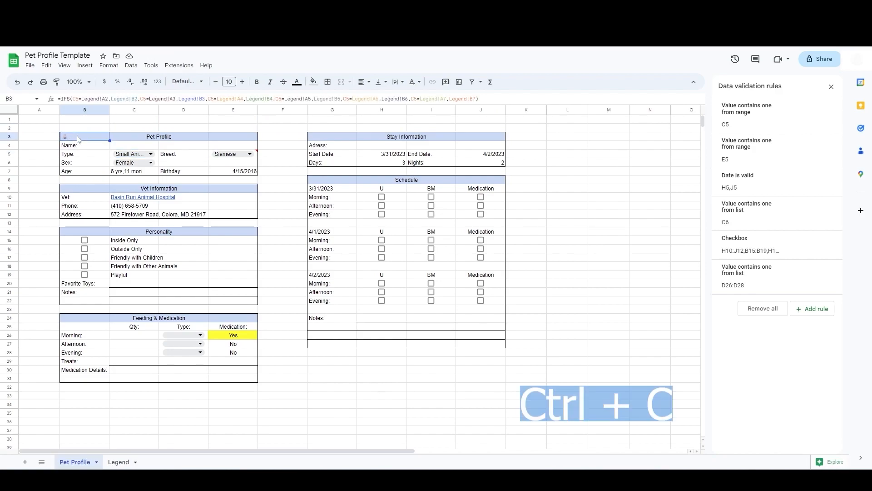
{"action": "left_click", "coordinate": [234, 137]}
{"action": "key", "text": "ctrl+v"}
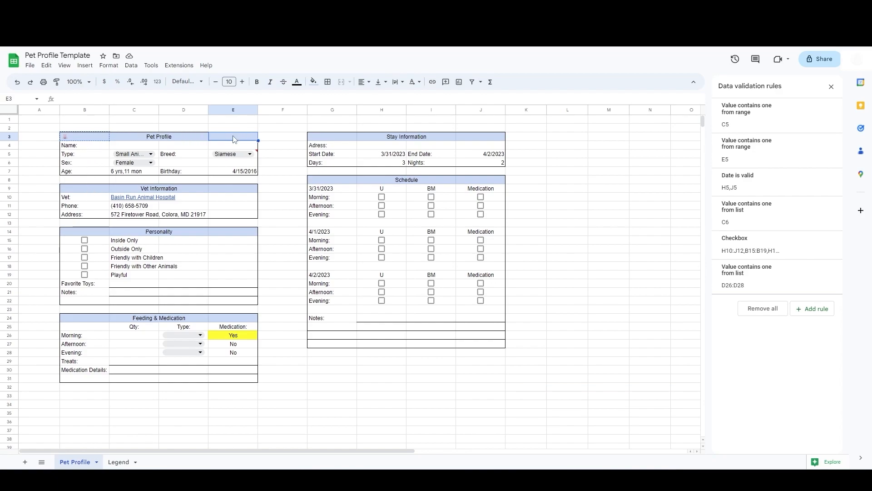
{"action": "left_click", "coordinate": [270, 129]}
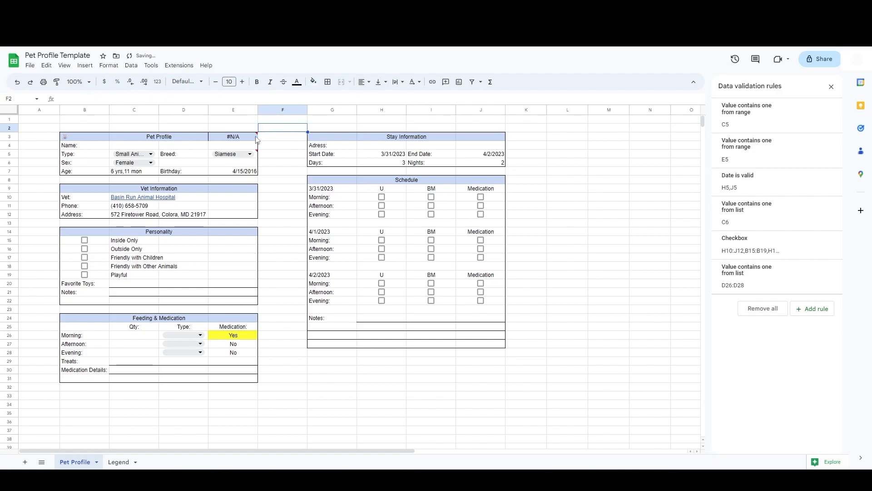
{"action": "left_click", "coordinate": [241, 143]}
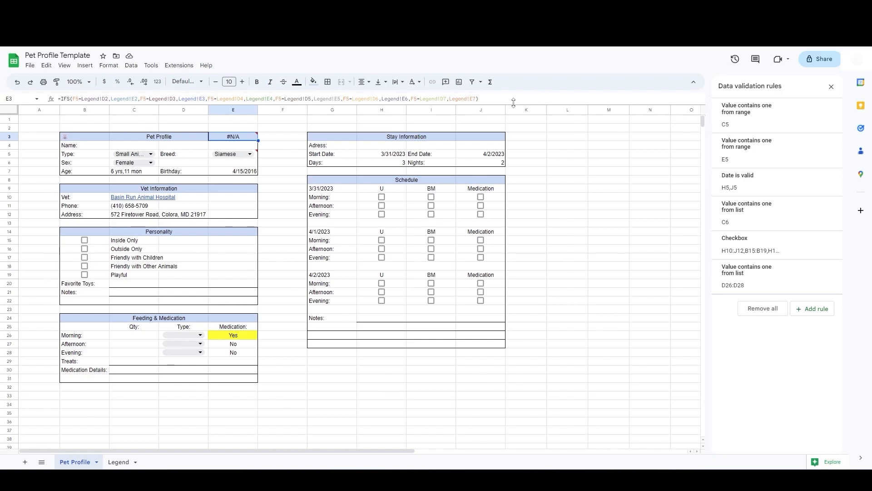
{"action": "left_click", "coordinate": [16, 83]}
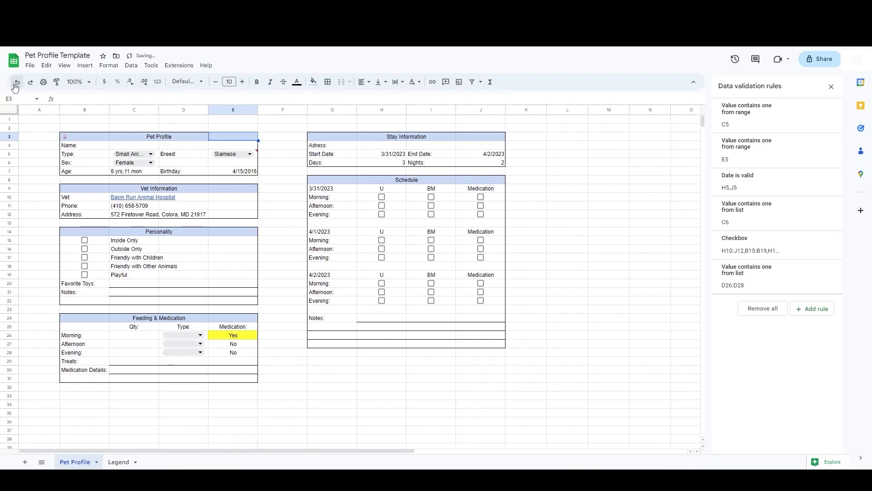
Step: Make every cell reference in B3's IFS formula absolute
{"action": "left_click", "coordinate": [77, 137]}
{"action": "left_click", "coordinate": [73, 99]}
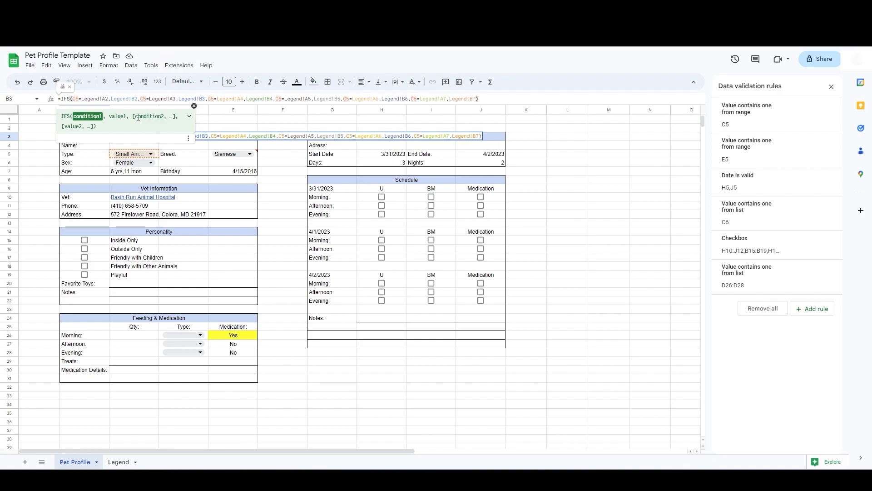
{"action": "key", "text": "F4"}
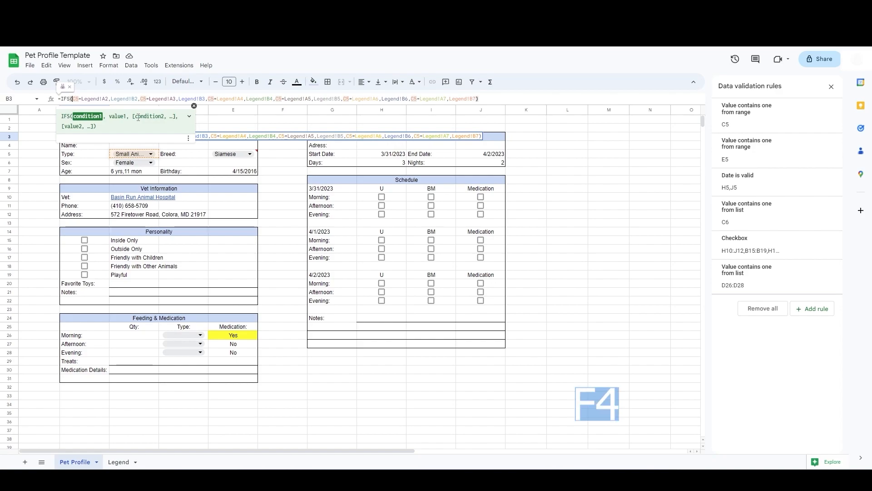
{"action": "key", "text": "F4"}
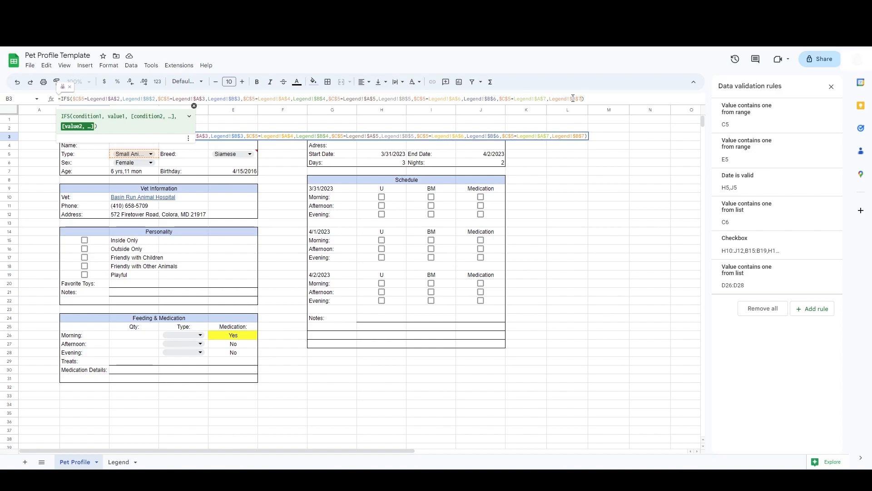
{"action": "key", "text": "Return"}
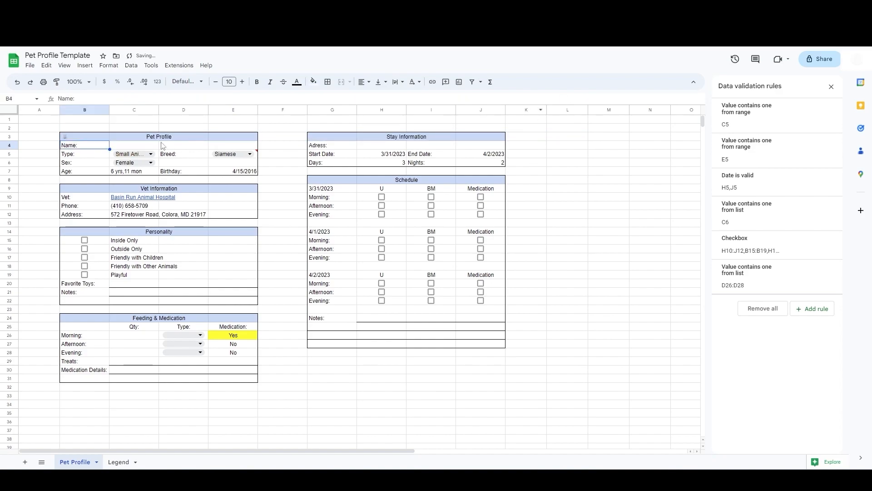
Step: Copy B3's emoji formula into the Vet Information and Personality header cells B9 and B14
{"action": "left_click", "coordinate": [102, 138]}
{"action": "key", "text": "ctrl+c"}
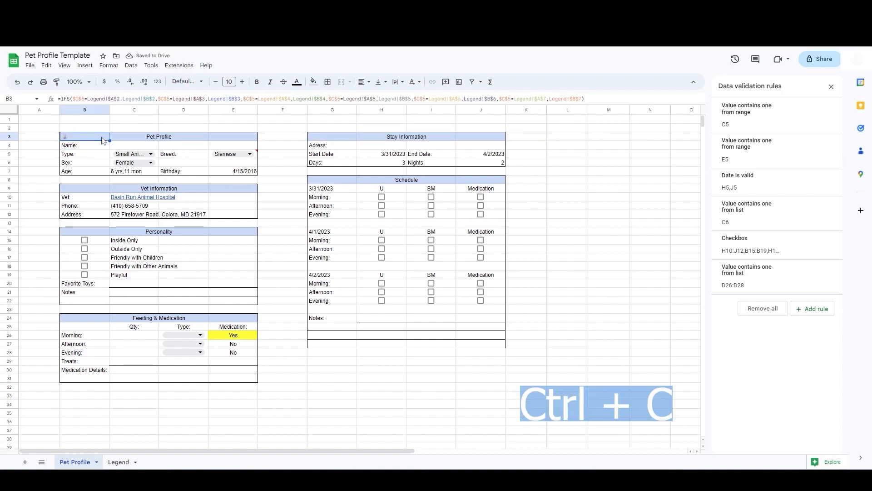
{"action": "key", "text": "Down"}
{"action": "key", "text": "Down"}
{"action": "key", "text": "Down"}
{"action": "key", "text": "Down"}
{"action": "key", "text": "Down"}
{"action": "key", "text": "Down"}
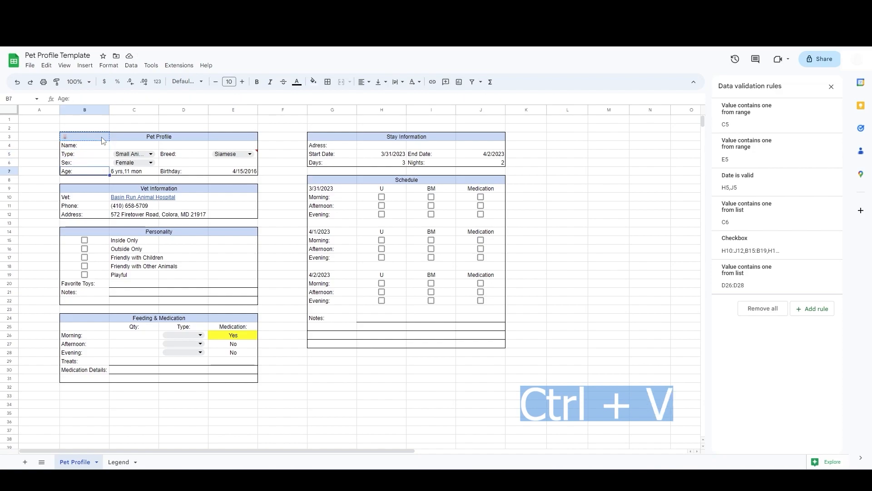
{"action": "key", "text": "ctrl+v"}
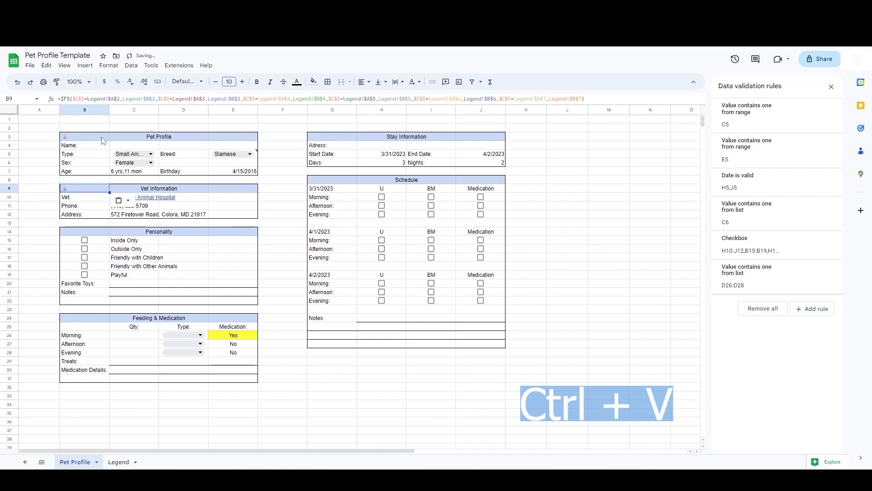
{"action": "left_click", "coordinate": [90, 234]}
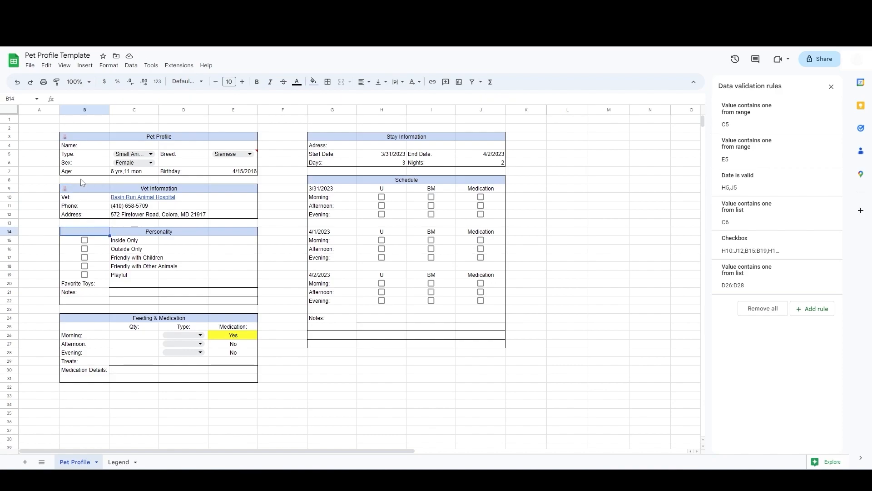
Step: Center the emoji in B3 horizontally
{"action": "left_click", "coordinate": [92, 141]}
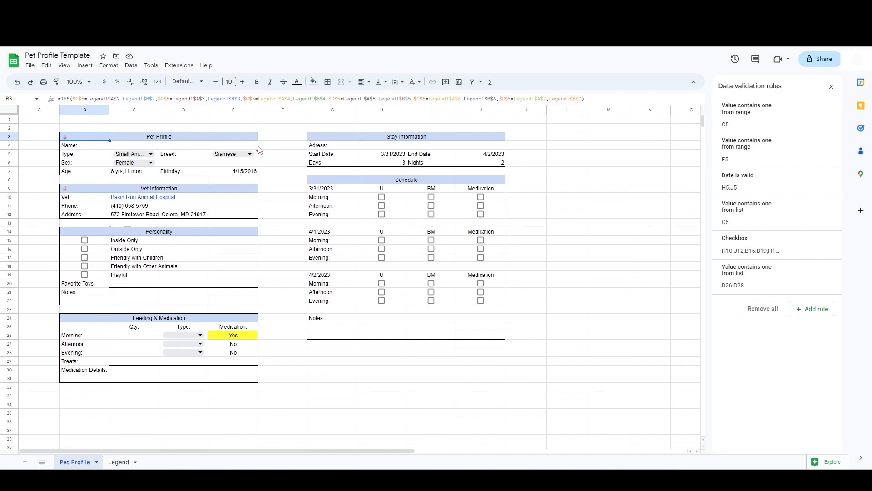
{"action": "left_click", "coordinate": [363, 82]}
{"action": "left_click", "coordinate": [389, 97]}
Step: Copy B3 into the first header cells of Vet Information, Personality, Feeding & Medication, Stay Information and Schedule
{"action": "key", "text": "ctrl+c"}
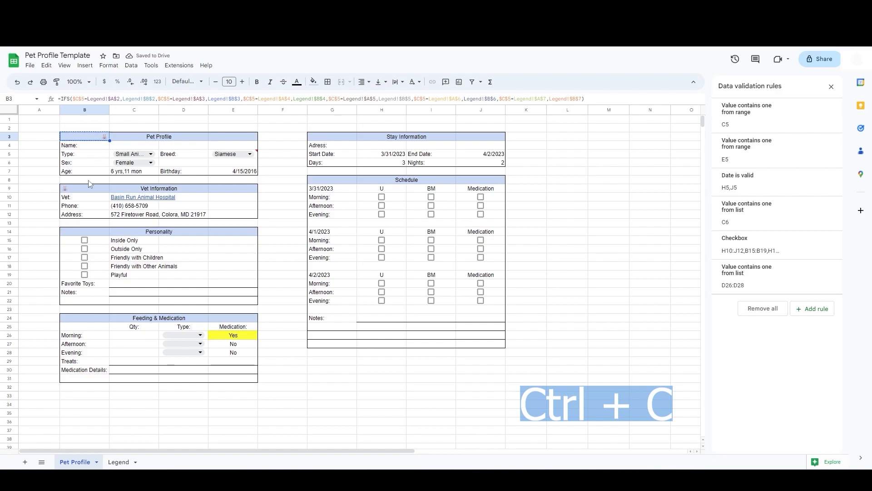
{"action": "left_click", "coordinate": [91, 188]}
{"action": "key", "text": "ctrl+v"}
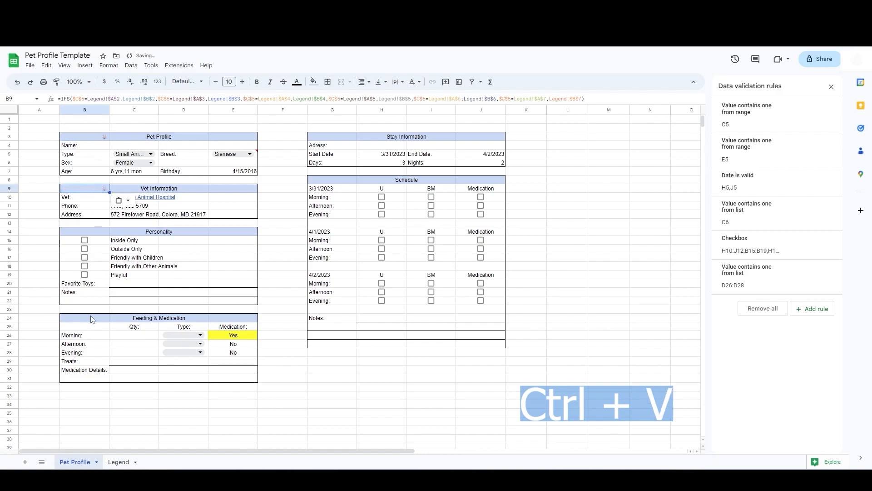
{"action": "left_click", "coordinate": [104, 234]}
{"action": "key", "text": "ctrl+v"}
{"action": "left_click", "coordinate": [92, 320]}
{"action": "key", "text": "ctrl+v"}
{"action": "left_click", "coordinate": [322, 131]}
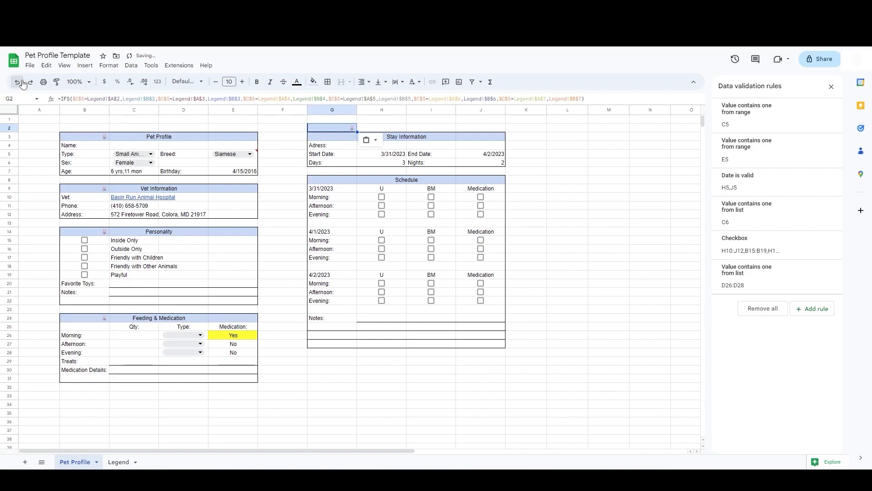
{"action": "left_click", "coordinate": [347, 138]}
{"action": "key", "text": "ctrl+v"}
{"action": "left_click", "coordinate": [338, 183]}
{"action": "key", "text": "ctrl+v"}
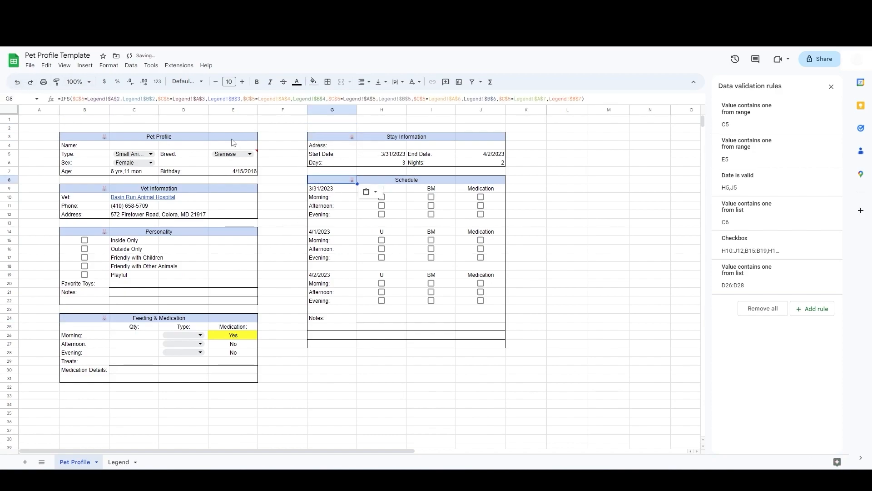
Step: Copy B3's emoji formula into E3, the last cell of the Pet Profile header
{"action": "left_click", "coordinate": [234, 144]}
{"action": "left_click", "coordinate": [90, 139]}
{"action": "left_click_drag", "start_coordinate": [586, 99], "coordinate": [57, 108]}
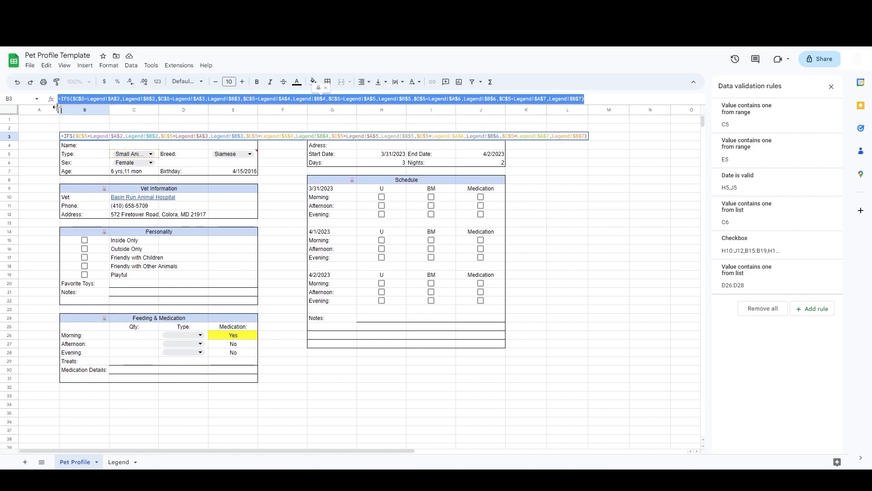
{"action": "left_click", "coordinate": [194, 135]}
{"action": "left_click", "coordinate": [223, 139]}
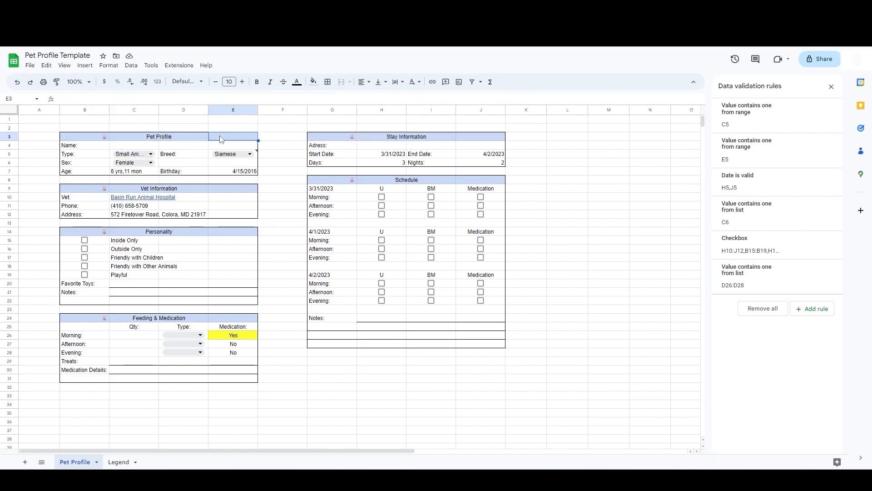
{"action": "left_click", "coordinate": [85, 99]}
{"action": "key", "text": "ctrl+v"}
{"action": "key", "text": "Tab"}
Step: Copy E3 into the last header cells of Vet Information, Personality, Feeding & Medication, Stay Information and Schedule
{"action": "left_click", "coordinate": [225, 138]}
{"action": "key", "text": "ctrl+c"}
{"action": "left_click", "coordinate": [233, 188]}
{"action": "key", "text": "ctrl+v"}
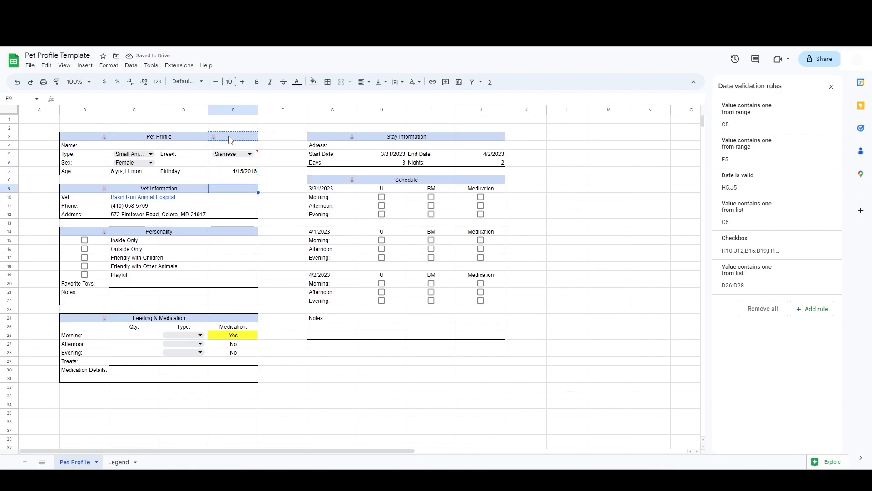
{"action": "left_click", "coordinate": [235, 235]}
{"action": "key", "text": "ctrl+v"}
{"action": "left_click", "coordinate": [233, 318]}
{"action": "key", "text": "ctrl+v"}
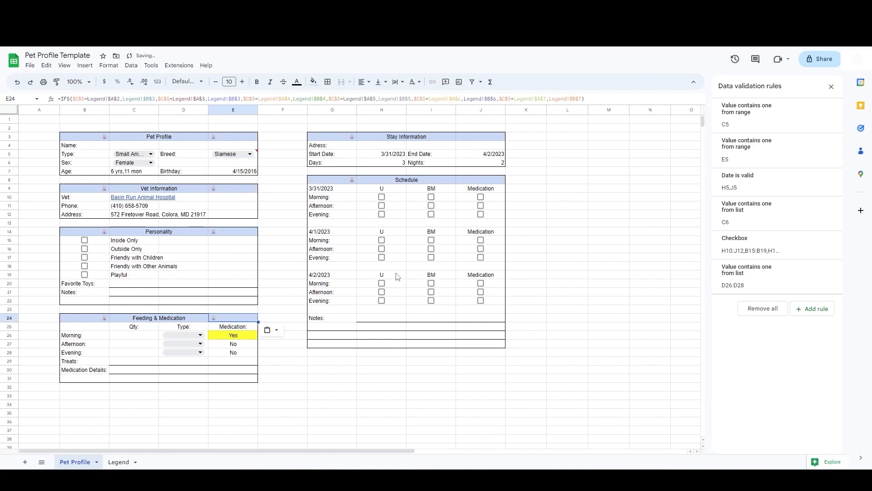
{"action": "left_click", "coordinate": [480, 136]}
{"action": "key", "text": "ctrl+v"}
{"action": "left_click", "coordinate": [472, 183]}
{"action": "left_click", "coordinate": [569, 263]}
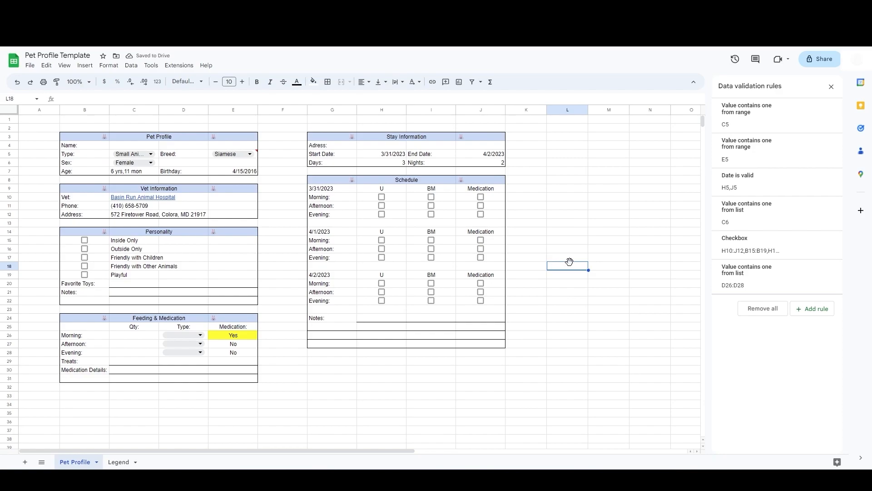
Step: Increase the font size of the whole sheet to 11
{"action": "key", "text": "ctrl+a"}
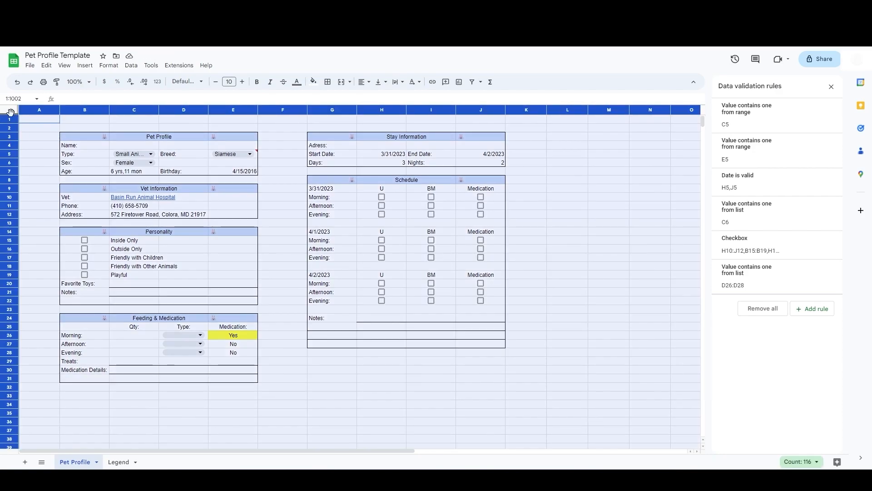
{"action": "left_click", "coordinate": [242, 82]}
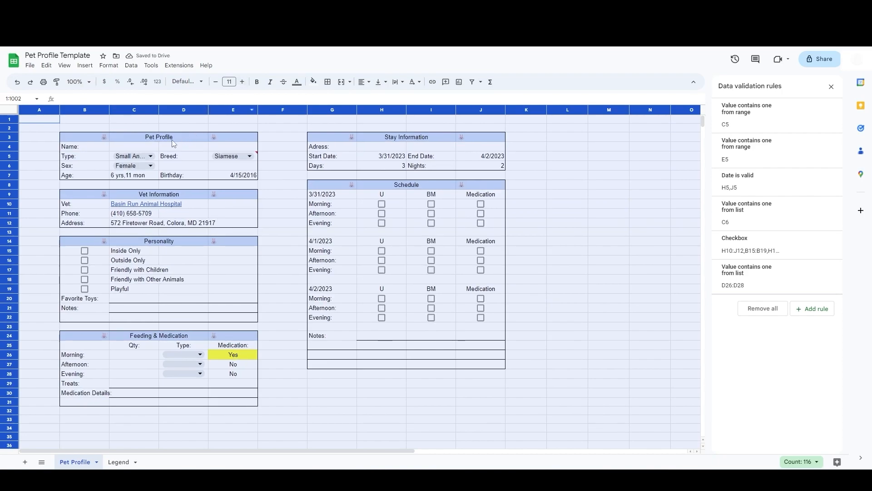
Step: Make all six section header rows bold with font size 14
{"action": "left_click", "coordinate": [92, 139]}
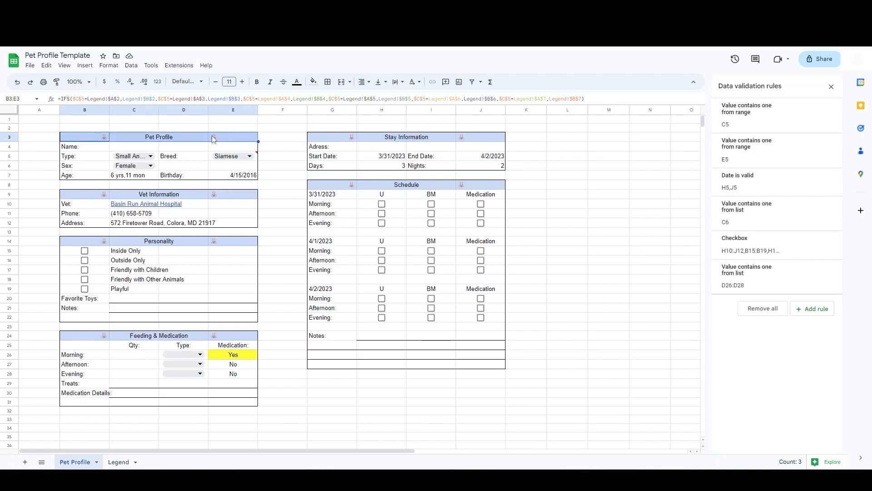
{"action": "left_click_drag", "start_coordinate": [79, 195], "coordinate": [229, 194]}
{"action": "left_click_drag", "start_coordinate": [78, 241], "coordinate": [229, 241]}
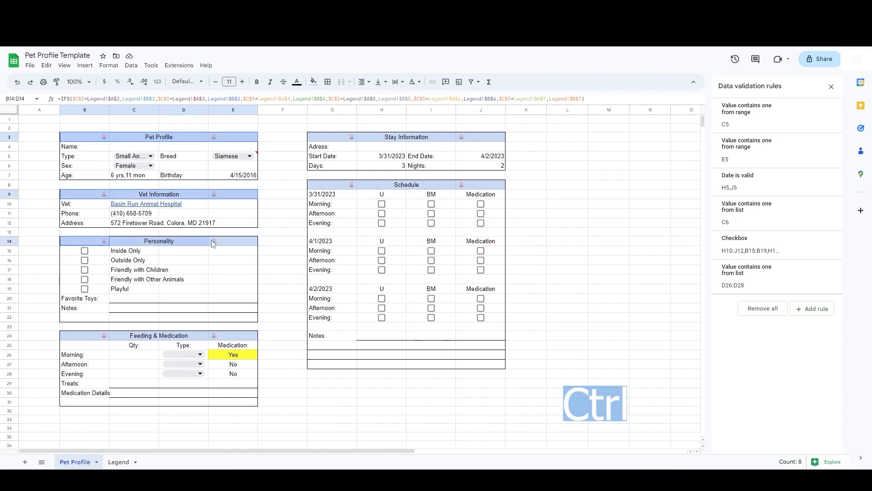
{"action": "left_click_drag", "start_coordinate": [93, 342], "coordinate": [214, 340]}
{"action": "left_click_drag", "start_coordinate": [339, 140], "coordinate": [480, 140]}
{"action": "left_click_drag", "start_coordinate": [340, 184], "coordinate": [480, 187]}
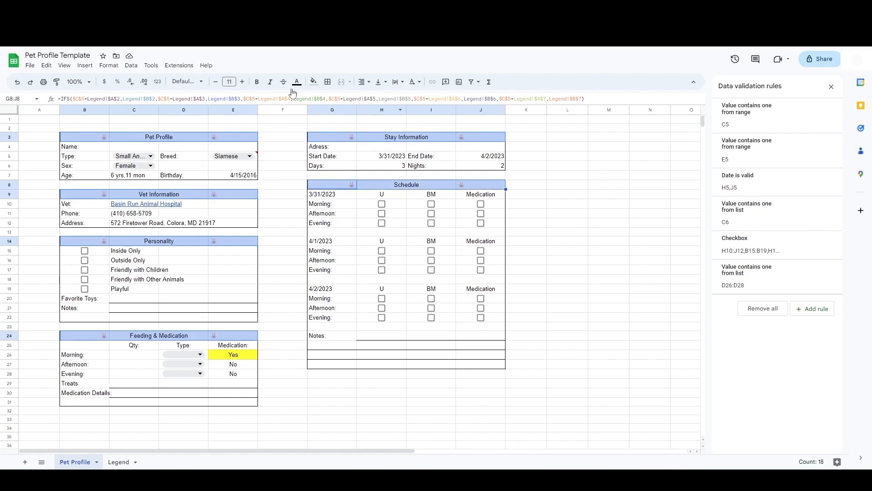
{"action": "left_click", "coordinate": [243, 82]}
{"action": "left_click", "coordinate": [243, 83]}
{"action": "left_click", "coordinate": [243, 82]}
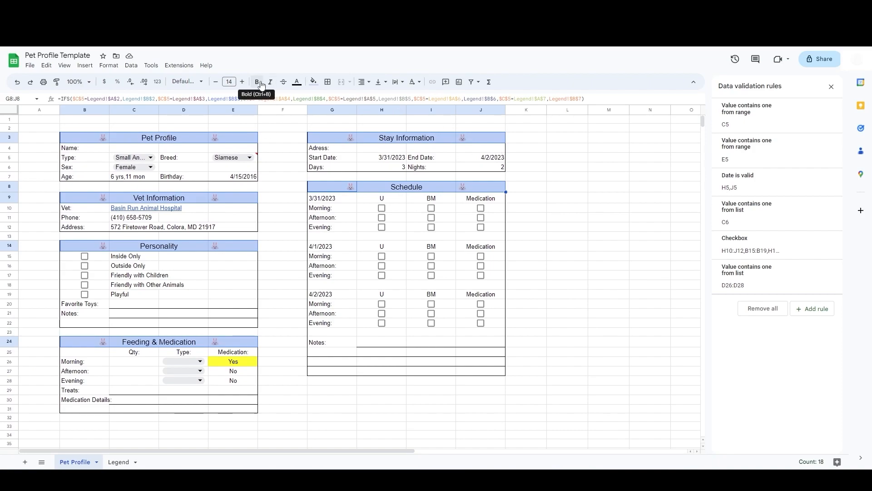
{"action": "key", "text": "ctrl+b"}
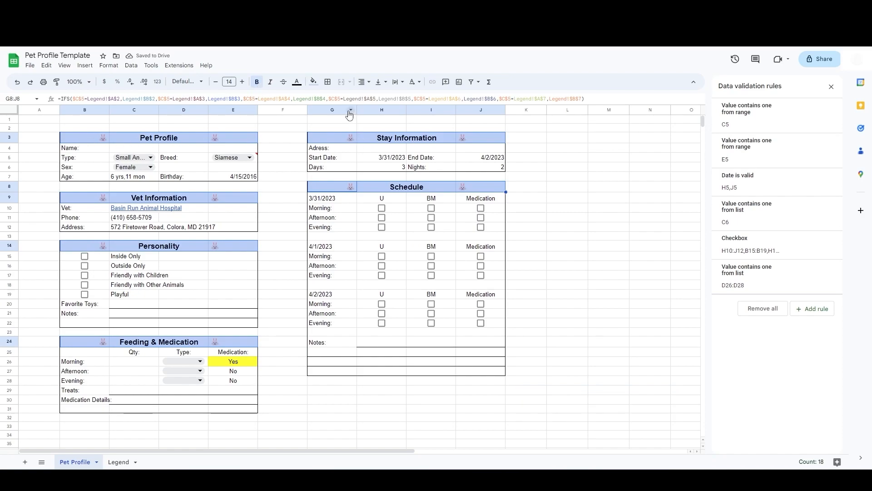
Step: Apply a border style to the selected section header rows
{"action": "left_click", "coordinate": [328, 83]}
{"action": "left_click", "coordinate": [371, 113]}
{"action": "left_click", "coordinate": [282, 146]}
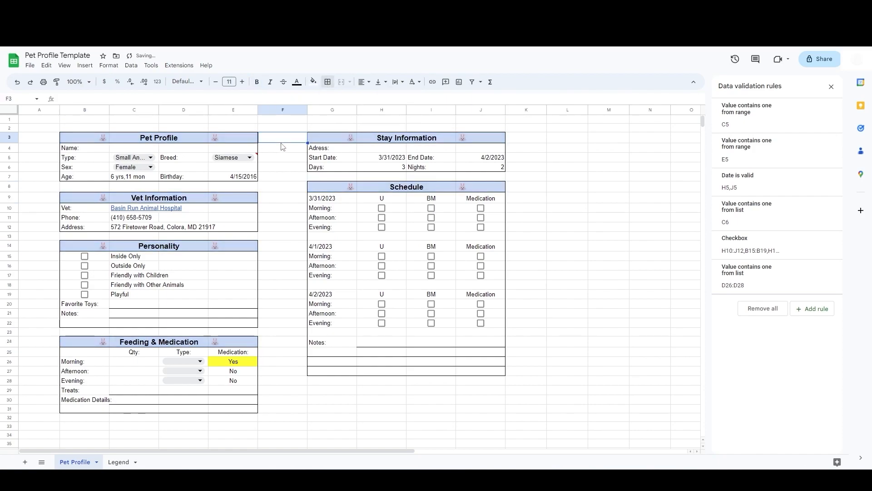
Step: Hide the sheet's gridlines
{"action": "left_click", "coordinate": [525, 209]}
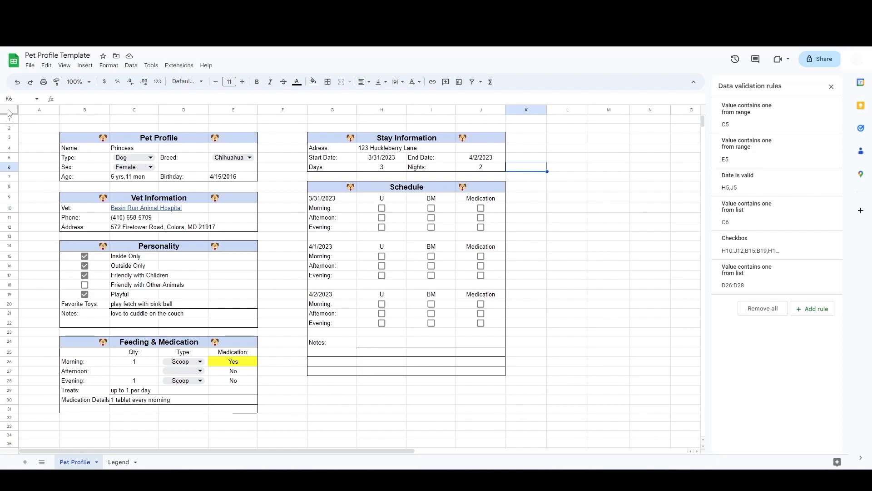
{"action": "left_click", "coordinate": [68, 65]}
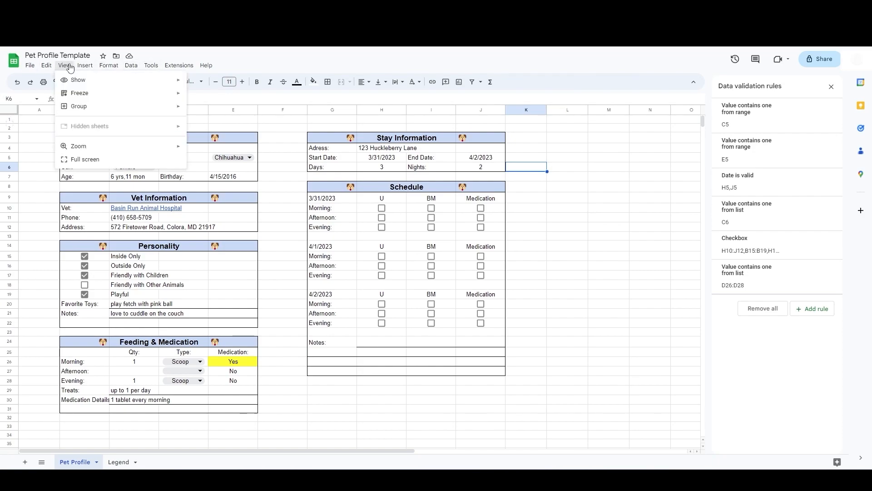
{"action": "mouse_move", "coordinate": [140, 80]}
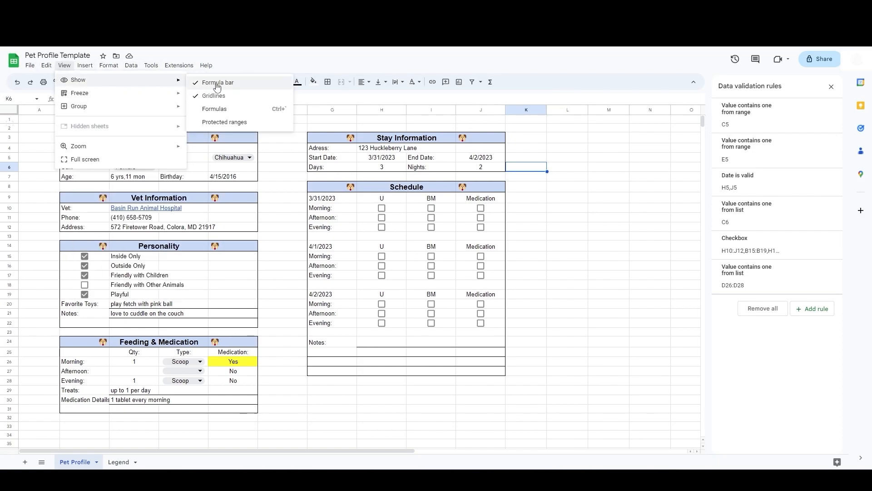
{"action": "left_click", "coordinate": [198, 96]}
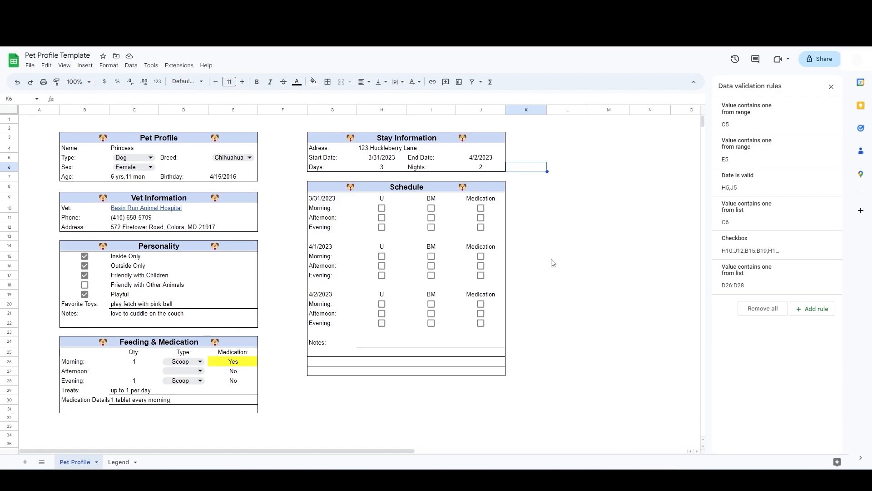
{"action": "left_click", "coordinate": [614, 355]}
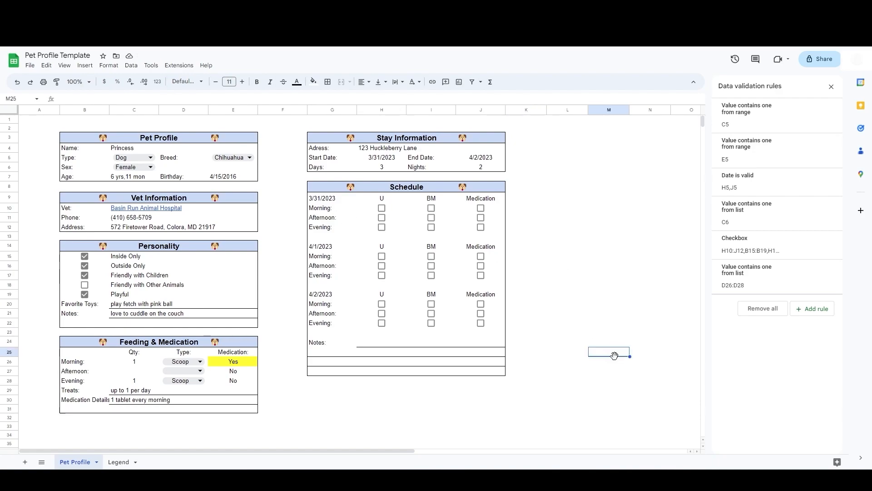